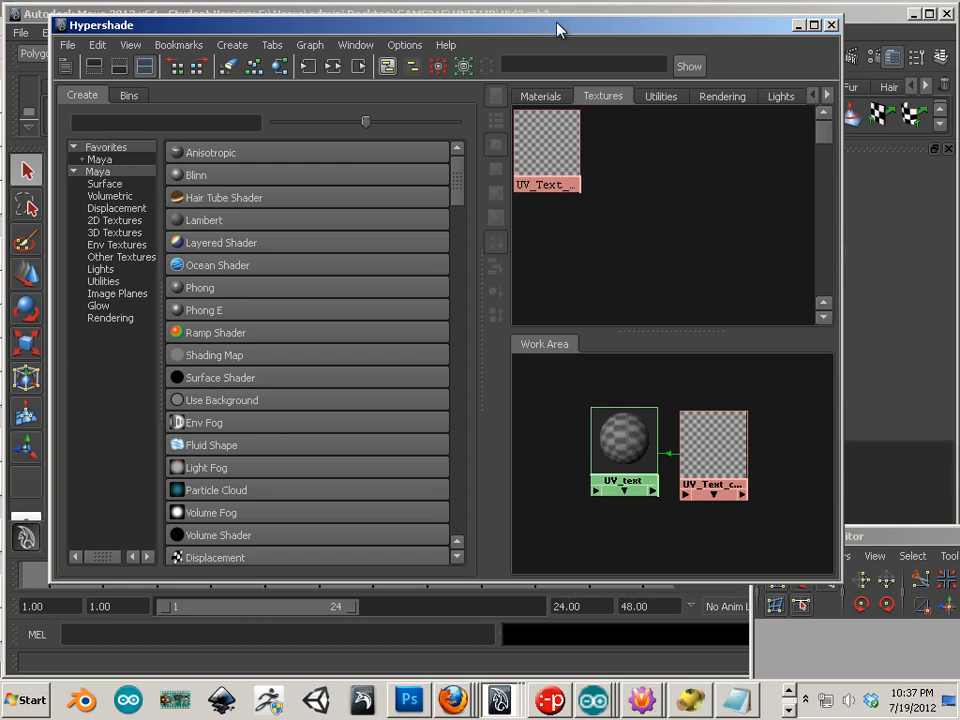
Step: Reposition the Hypershade window and select and move the UV_text material node
{"action": "left_click_drag", "start_coordinate": [557, 30], "coordinate": [518, 17]}
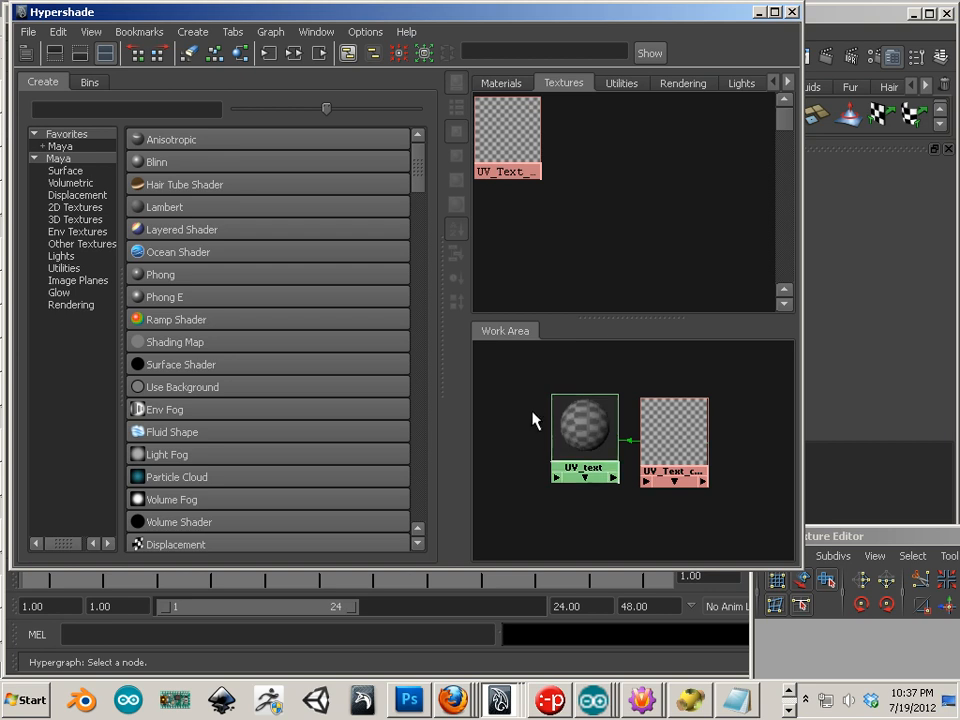
{"action": "left_click", "coordinate": [592, 438]}
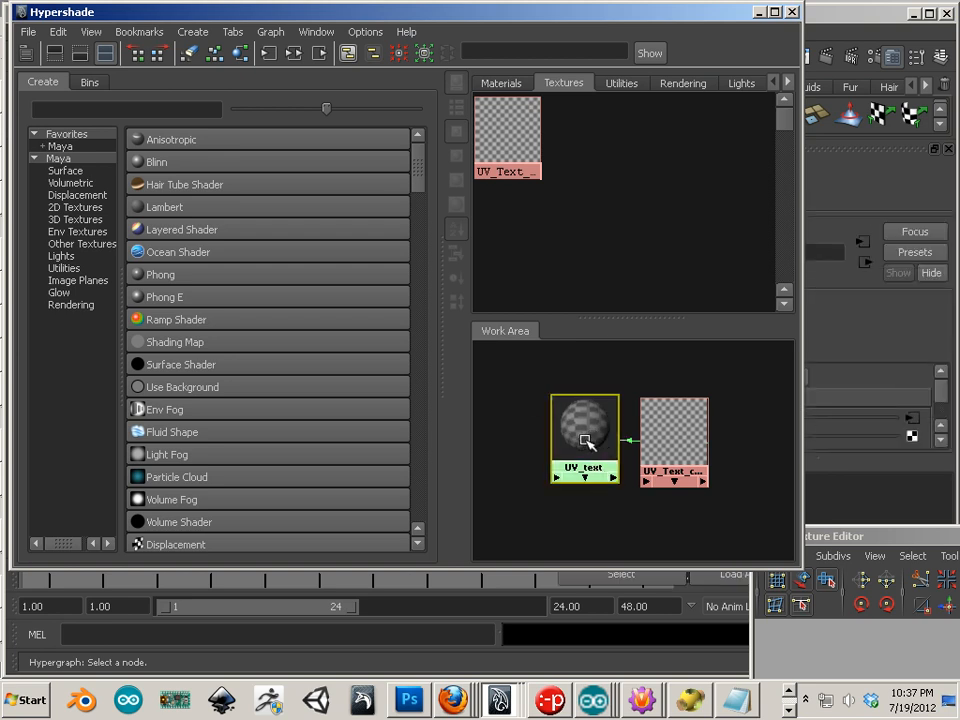
{"action": "right_click", "coordinate": [585, 442]}
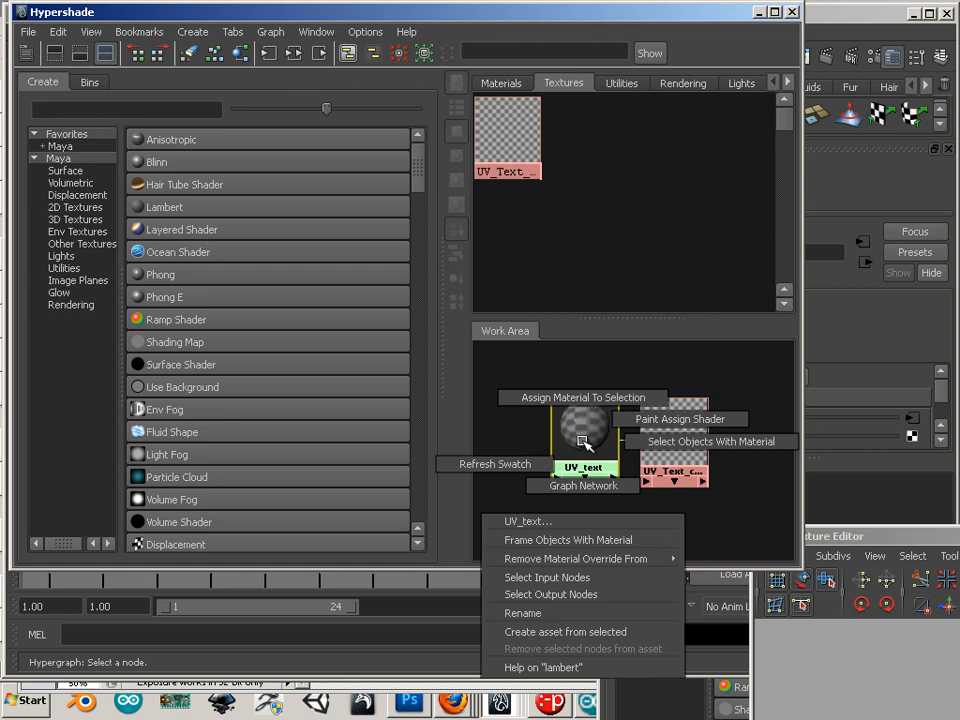
{"action": "right_click_drag", "start_coordinate": [582, 441], "coordinate": [762, 592]}
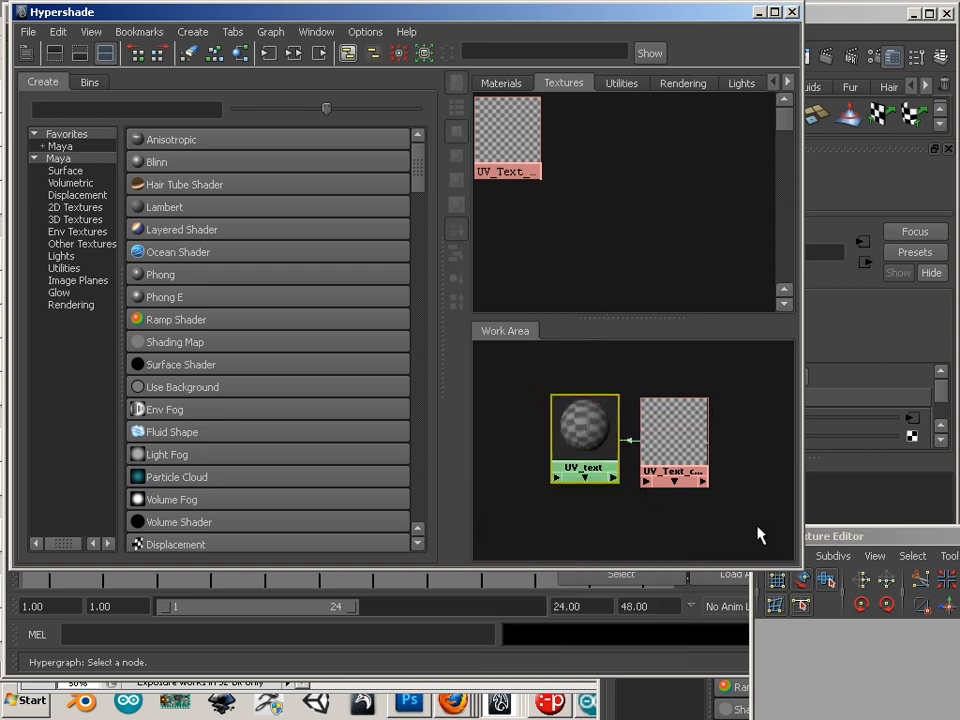
Step: Create four new Lambert materials, lambert14 through lambert17
{"action": "left_click", "coordinate": [152, 212]}
{"action": "left_click", "coordinate": [151, 213]}
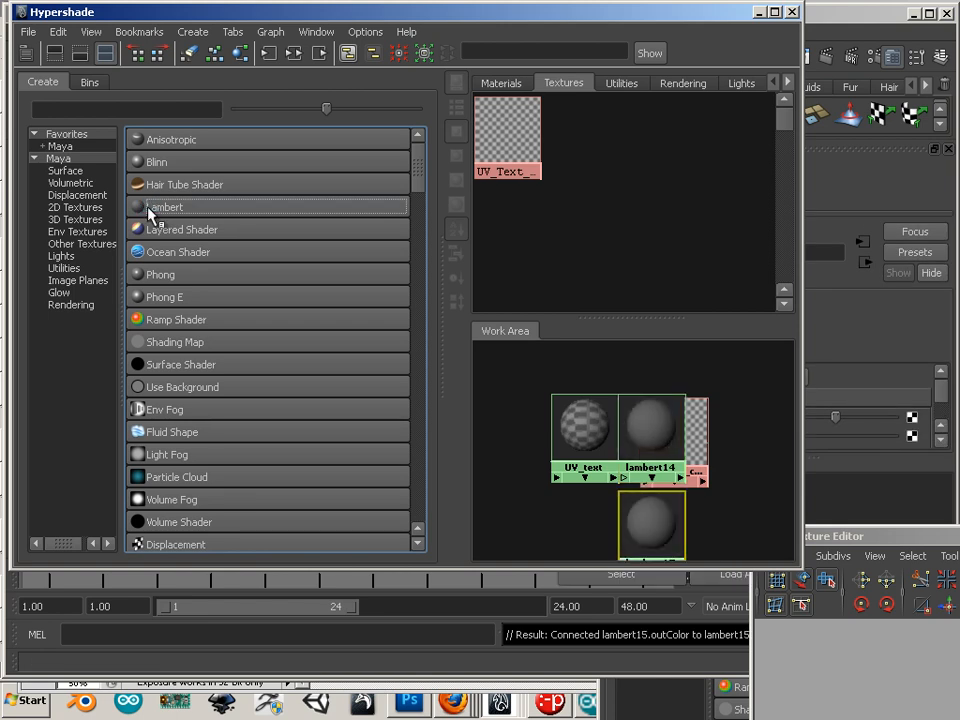
{"action": "left_click", "coordinate": [151, 213]}
{"action": "left_click", "coordinate": [151, 213]}
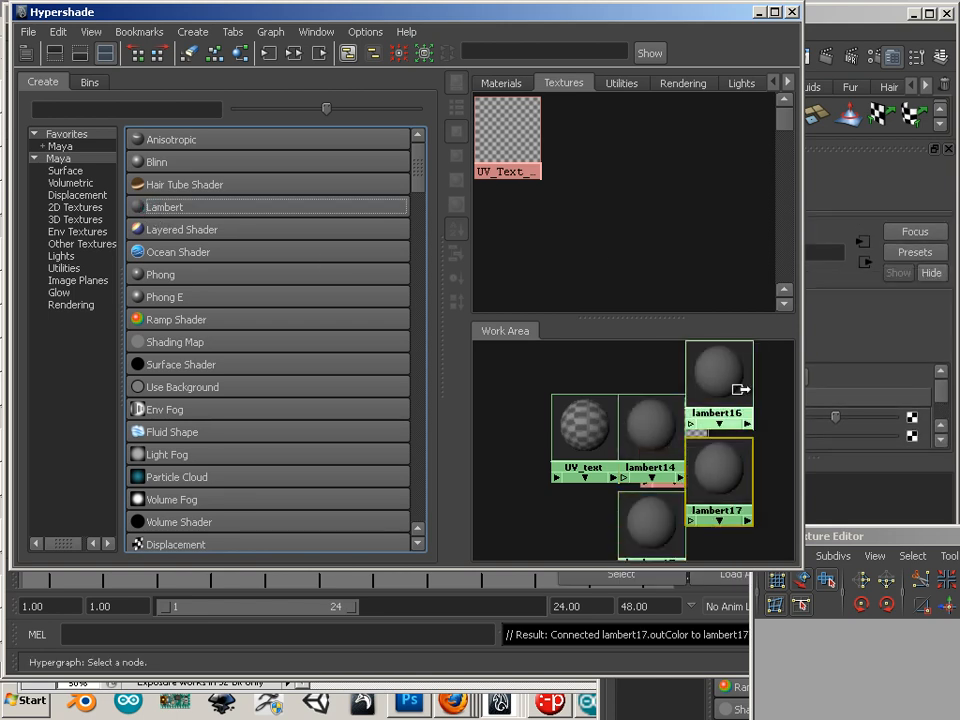
Step: Spread the four Lamberts, UV_text and the checker texture node apart in the work area
{"action": "mouse_move", "coordinate": [740, 389]}
{"action": "middle_mouse_down"}
{"action": "mouse_move", "coordinate": [729, 391]}
{"action": "mouse_move", "coordinate": [724, 375]}
{"action": "middle_mouse_up"}
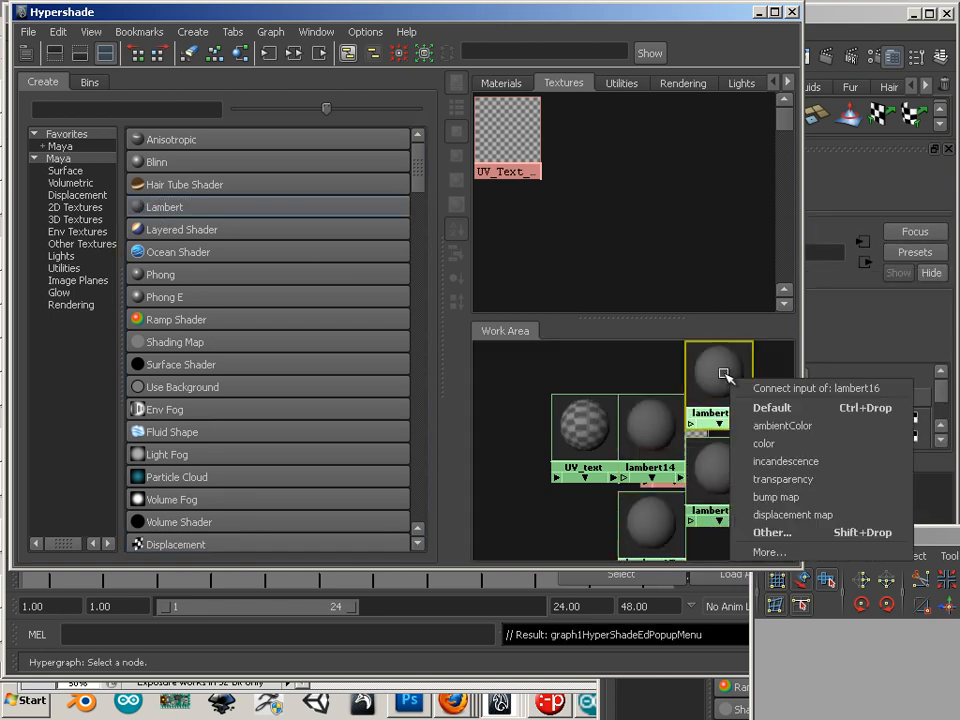
{"action": "left_click", "coordinate": [724, 375]}
{"action": "left_click_drag", "start_coordinate": [731, 375], "coordinate": [520, 382]}
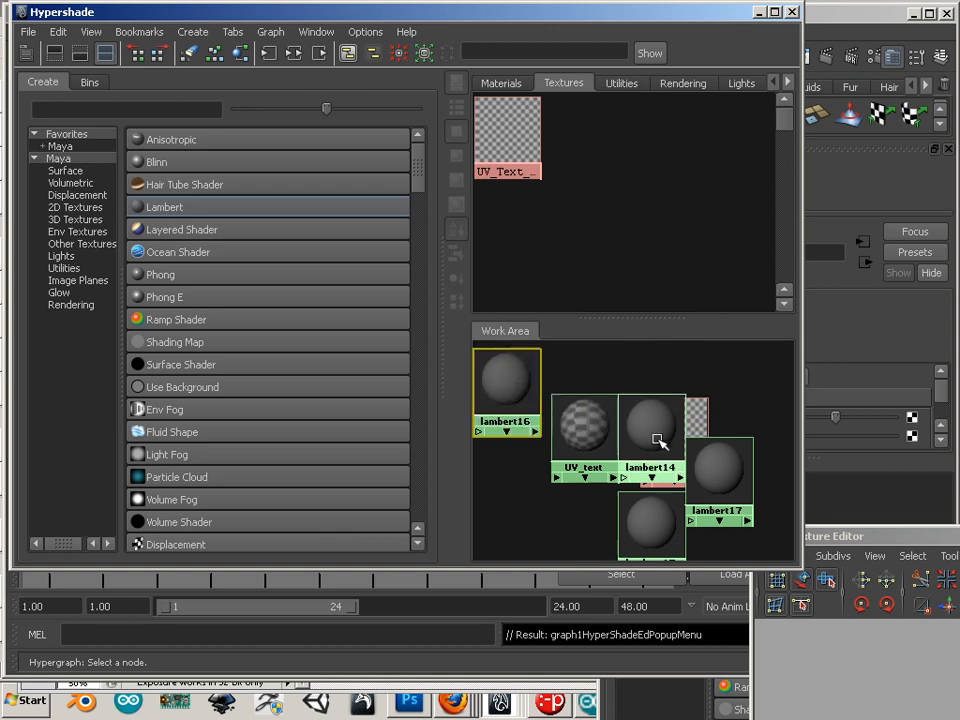
{"action": "left_click_drag", "start_coordinate": [660, 442], "coordinate": [708, 387]}
{"action": "left_click_drag", "start_coordinate": [724, 450], "coordinate": [768, 472]}
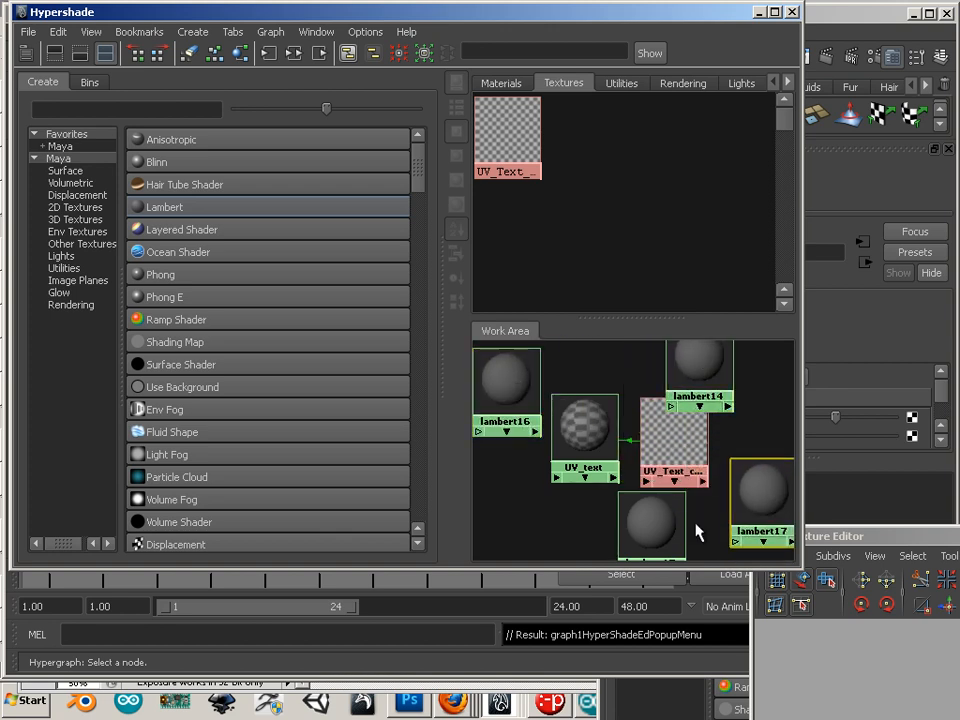
{"action": "left_click_drag", "start_coordinate": [685, 535], "coordinate": [714, 542]}
{"action": "left_click_drag", "start_coordinate": [588, 414], "coordinate": [580, 457]}
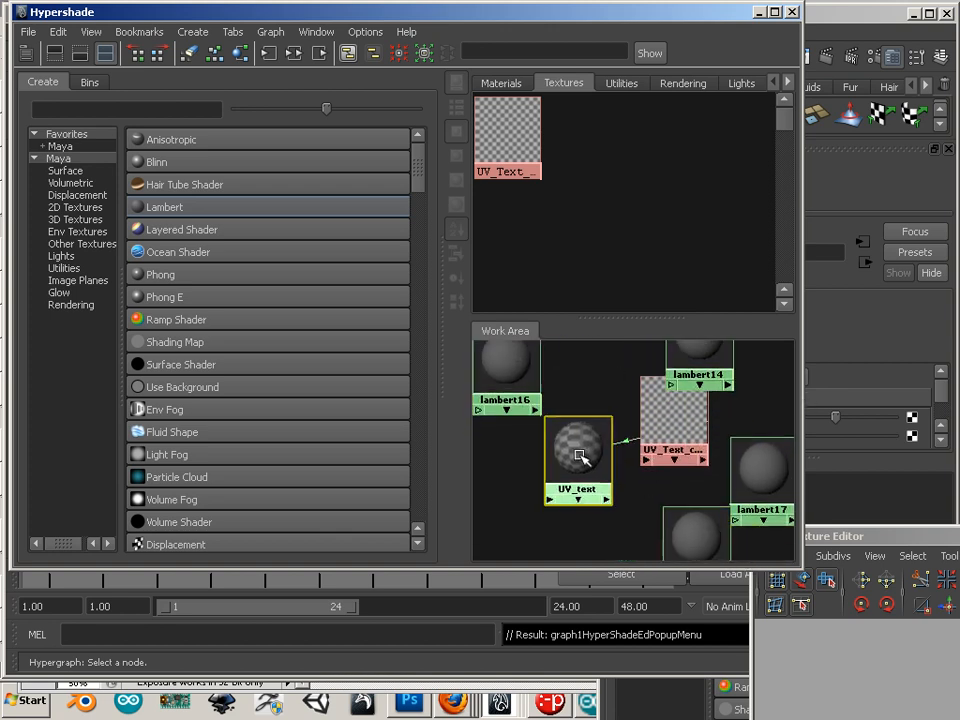
{"action": "left_click_drag", "start_coordinate": [666, 407], "coordinate": [546, 497]}
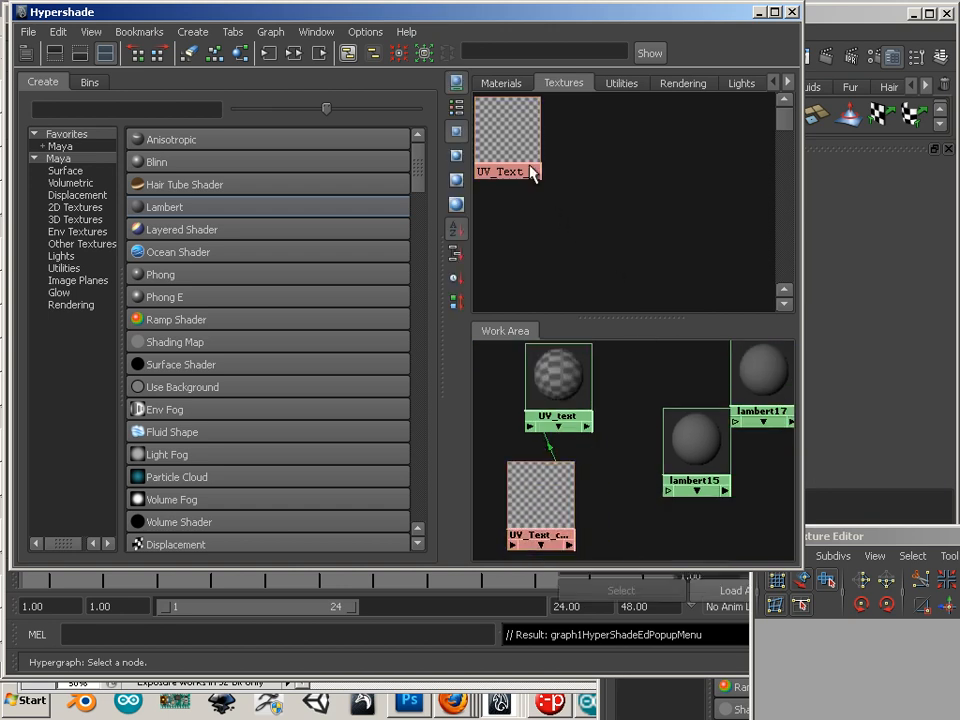
Step: Enlarge the work area to show all Lambert nodes, then drag the checker texture onto lambert14
{"action": "left_click", "coordinate": [506, 140]}
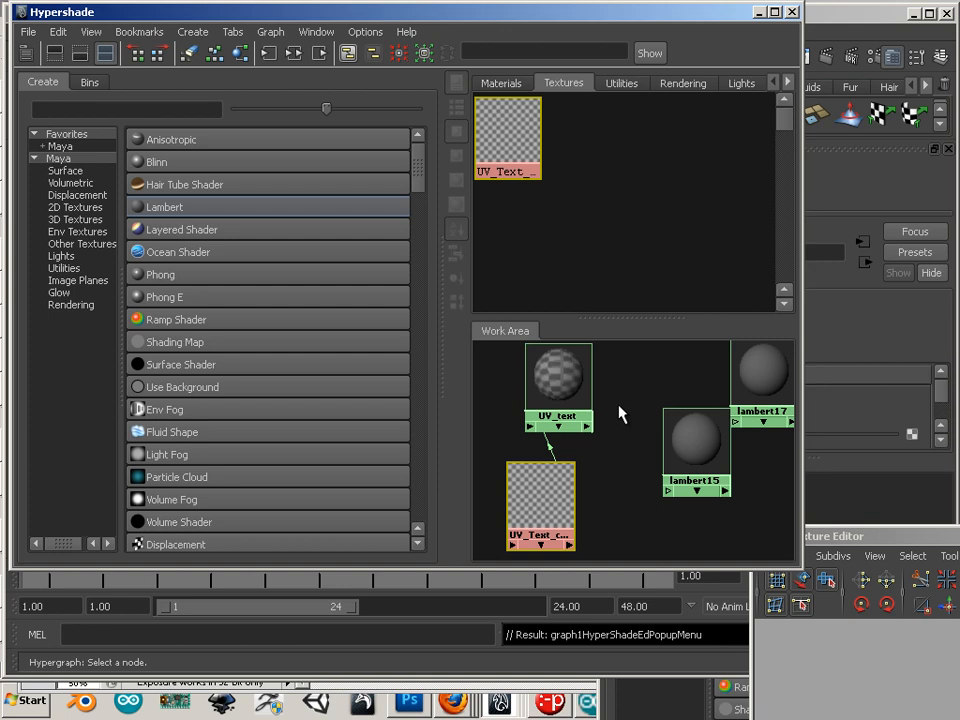
{"action": "left_click", "coordinate": [621, 415]}
{"action": "scroll", "coordinate": [621, 415], "scroll_direction": "down", "scroll_amount": 4}
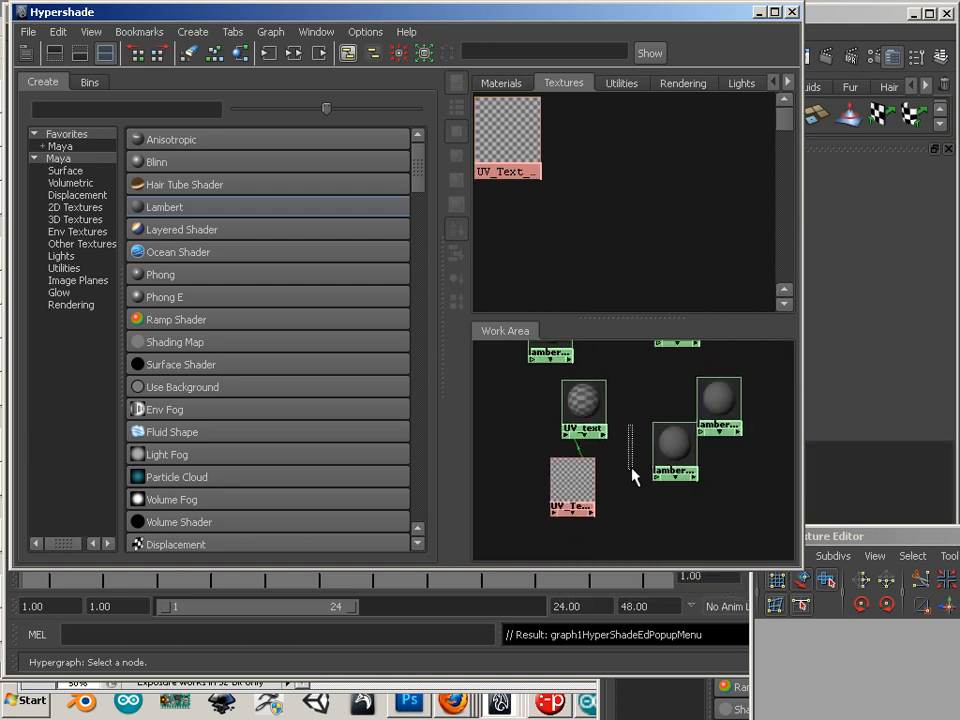
{"action": "left_click_drag", "start_coordinate": [621, 317], "coordinate": [626, 237]}
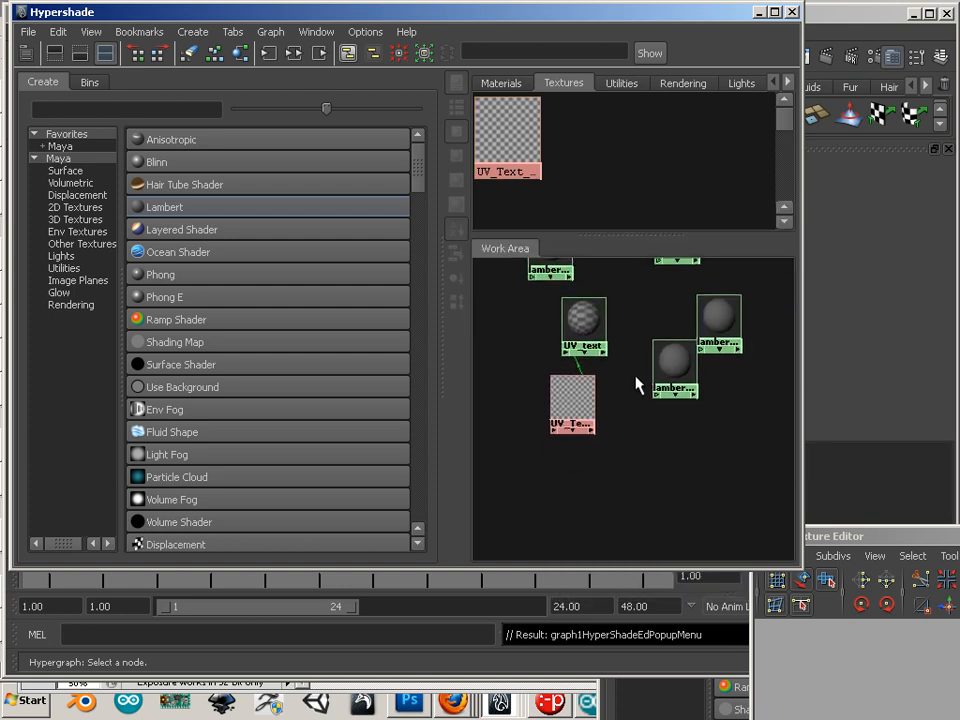
{"action": "middle_click_drag", "start_coordinate": [636, 371], "coordinate": [638, 476], "text": "alt"}
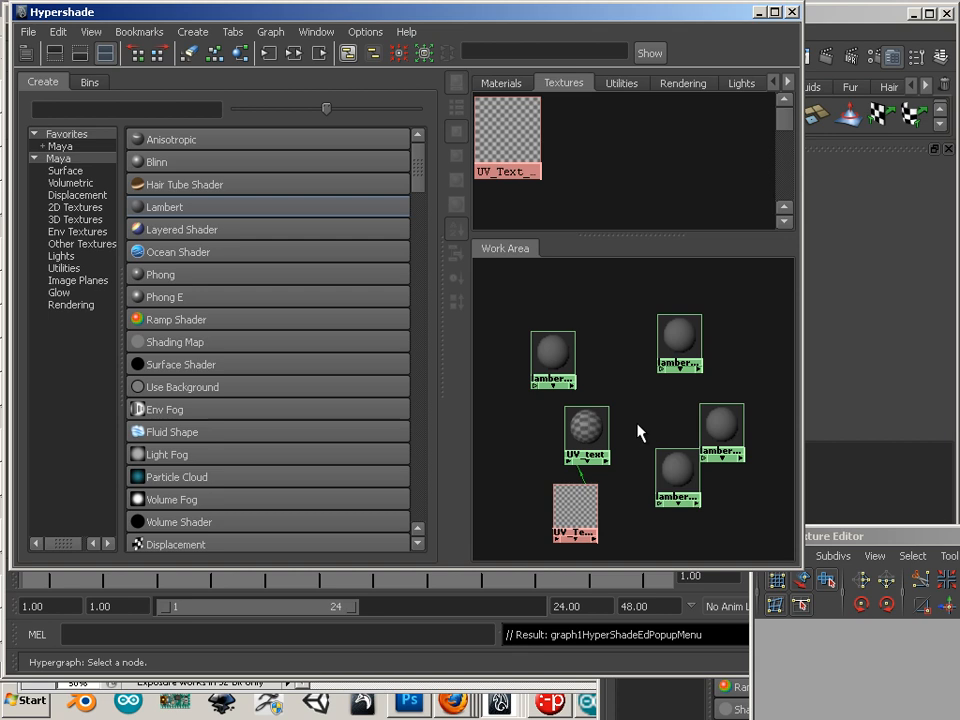
{"action": "middle_click_drag", "start_coordinate": [507, 135], "coordinate": [686, 340]}
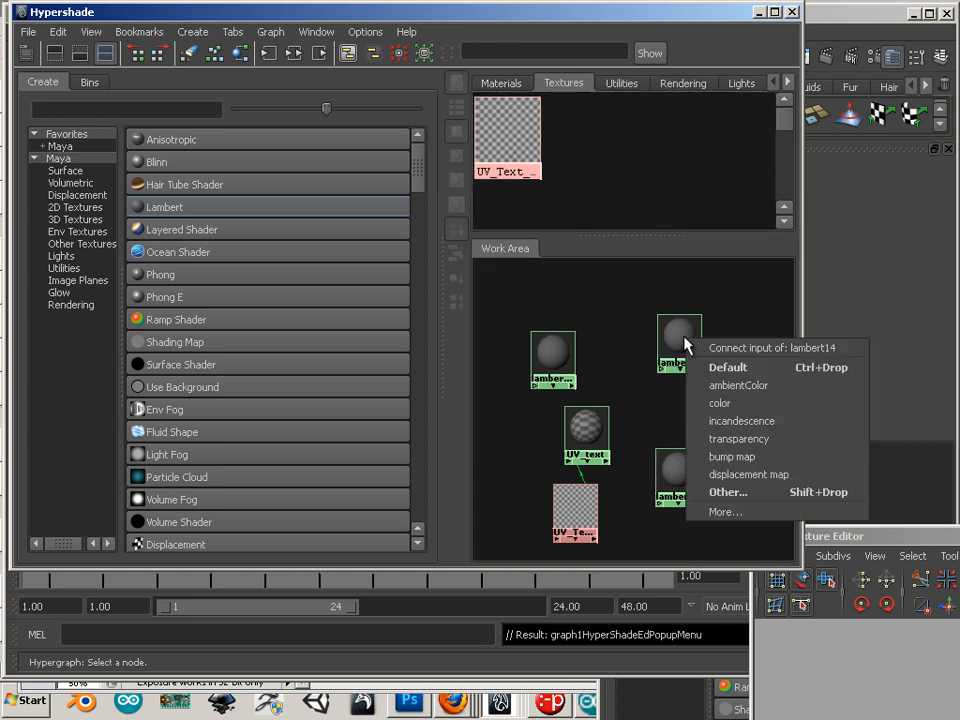
Step: Connect the checker texture to the color of lambert14, lambert16 and lambert17
{"action": "left_click", "coordinate": [720, 410]}
{"action": "left_click_drag", "start_coordinate": [676, 334], "coordinate": [624, 534]}
{"action": "middle_click_drag", "start_coordinate": [507, 150], "coordinate": [549, 354]}
{"action": "left_click", "coordinate": [568, 412]}
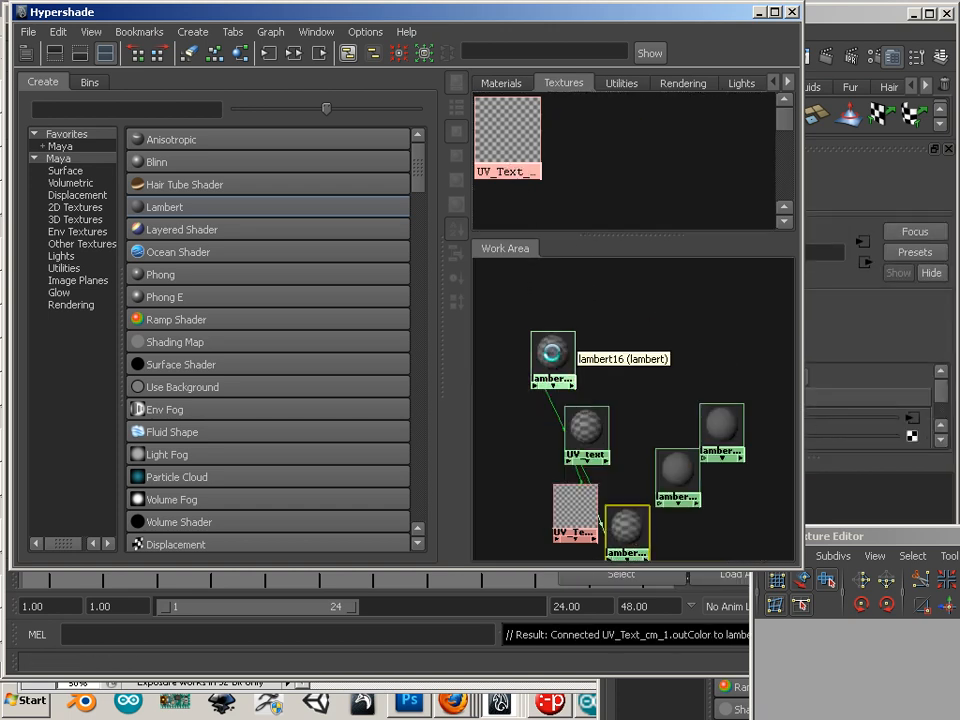
{"action": "middle_click_drag", "start_coordinate": [506, 177], "coordinate": [715, 428]}
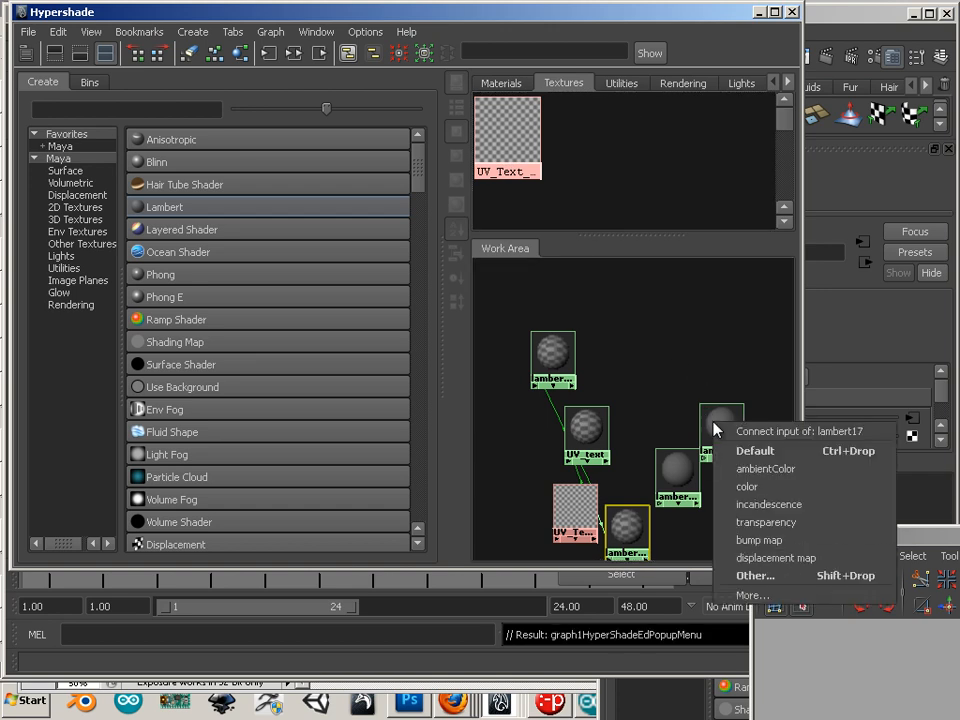
{"action": "left_click", "coordinate": [748, 486]}
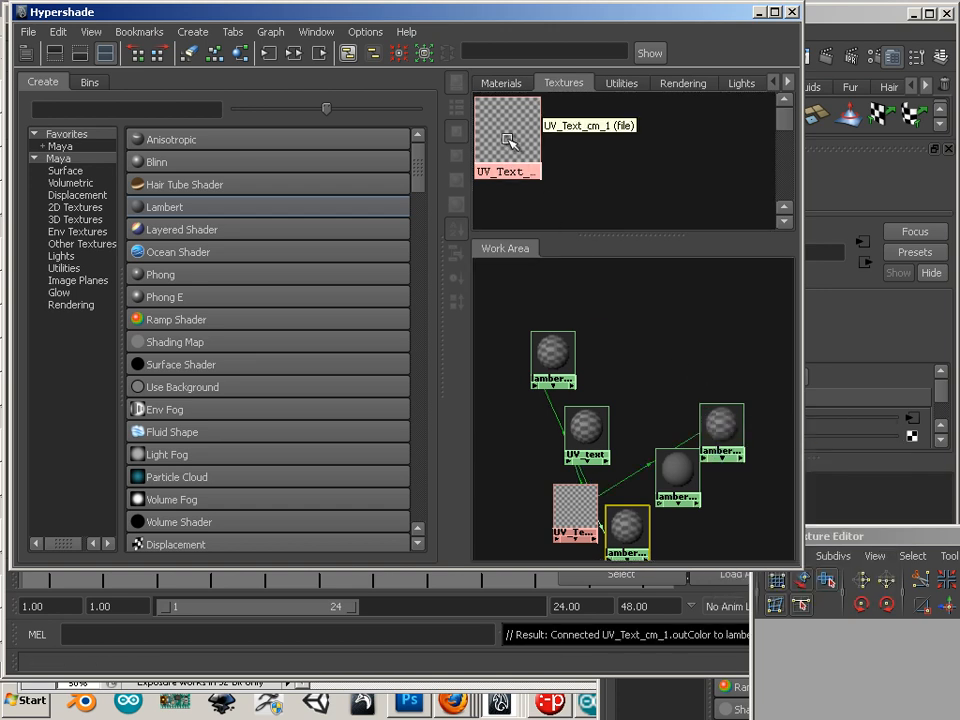
Step: Connect the checker to lambert15's color, then select lambert16 and bring up its attributes
{"action": "middle_click_drag", "start_coordinate": [508, 140], "coordinate": [670, 470]}
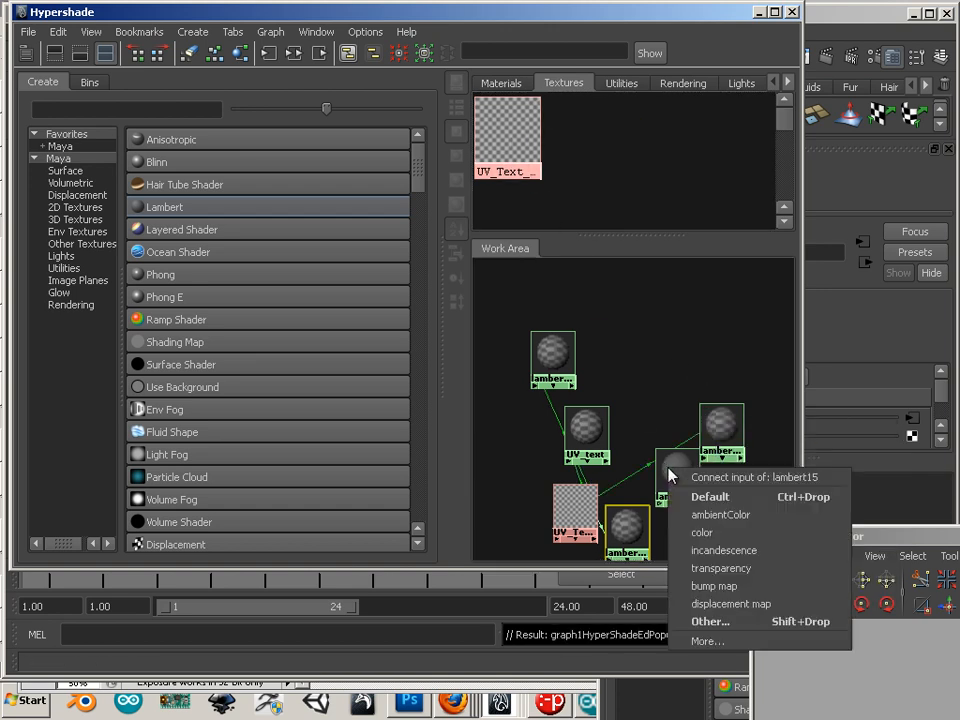
{"action": "left_click", "coordinate": [708, 532]}
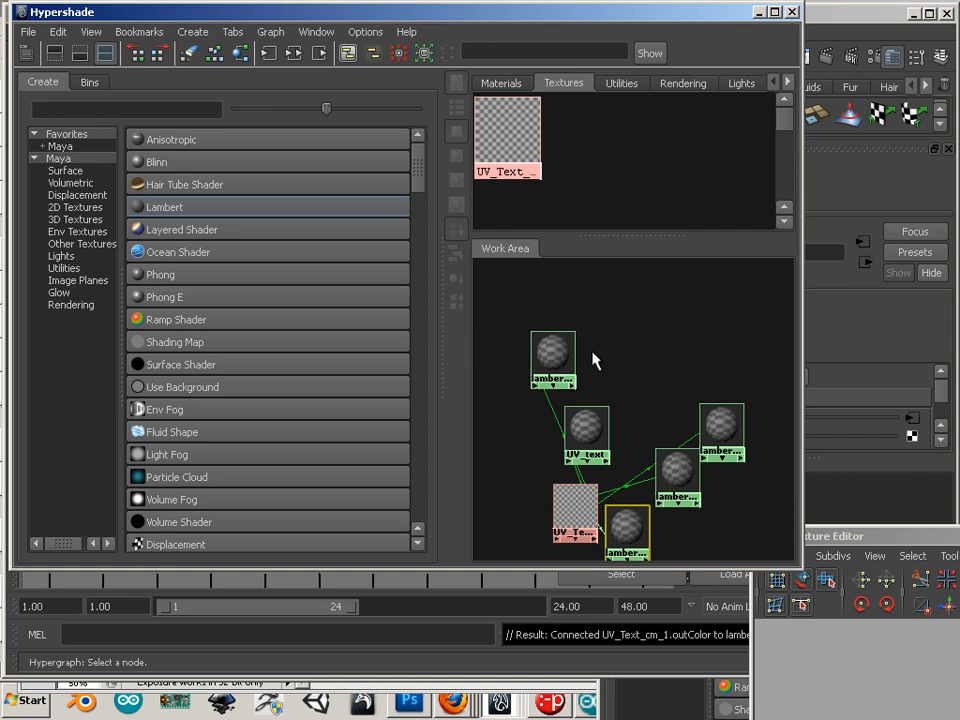
{"action": "left_click", "coordinate": [550, 356]}
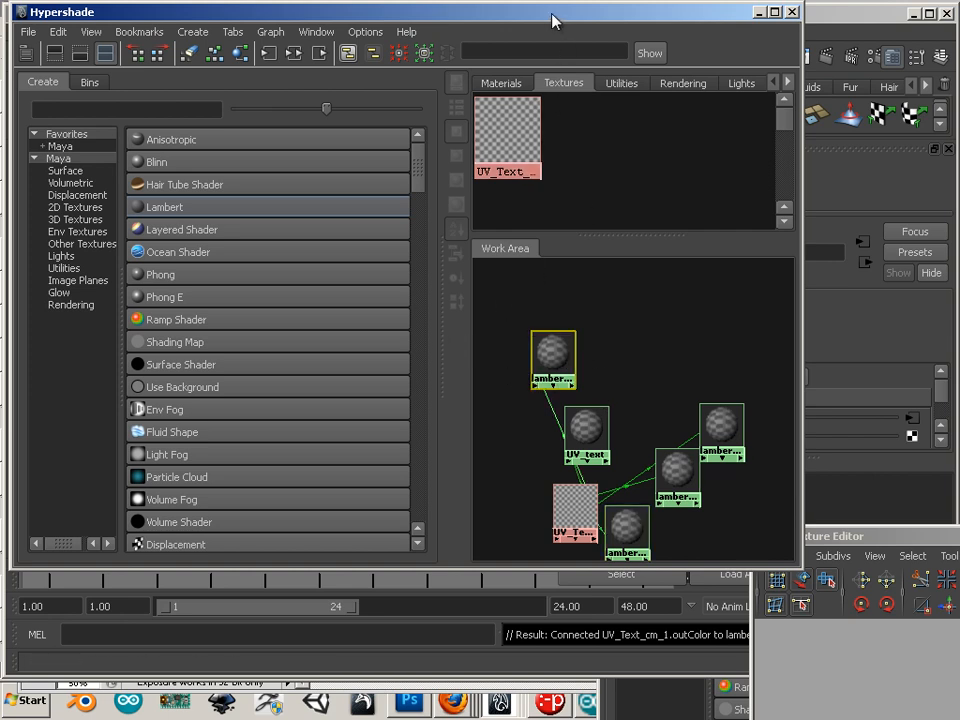
{"action": "left_click_drag", "start_coordinate": [553, 20], "coordinate": [392, 42]}
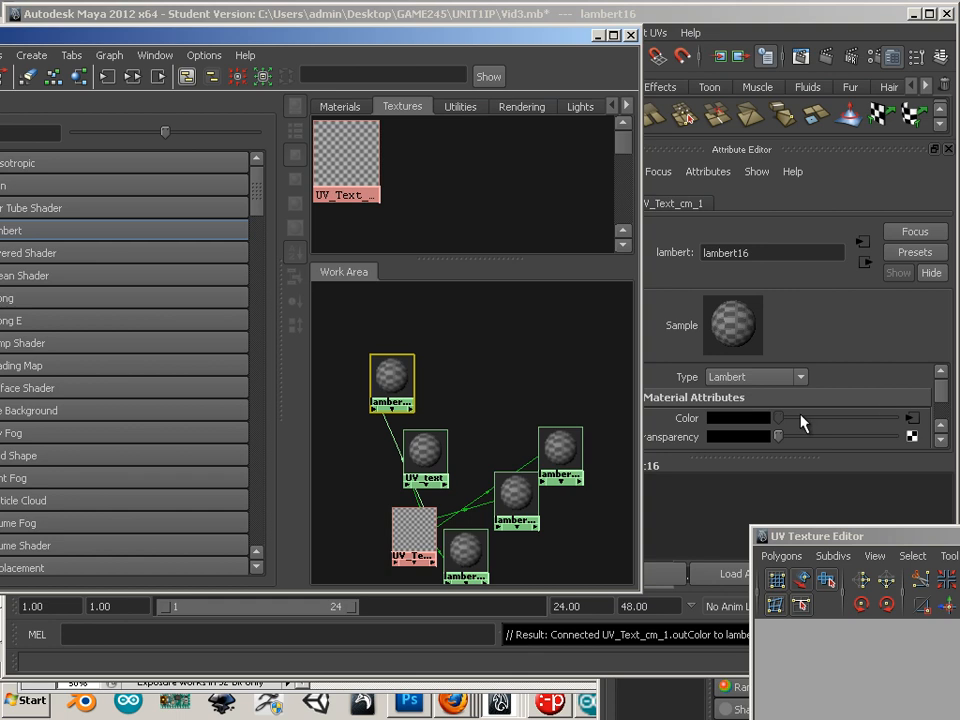
Step: Raise lambert16's ambient colour to nearly white
{"action": "left_click_drag", "start_coordinate": [529, 41], "coordinate": [439, 49]}
{"action": "left_click_drag", "start_coordinate": [945, 390], "coordinate": [945, 402]}
{"action": "scroll", "coordinate": [945, 405], "scroll_direction": "up", "scroll_amount": 3}
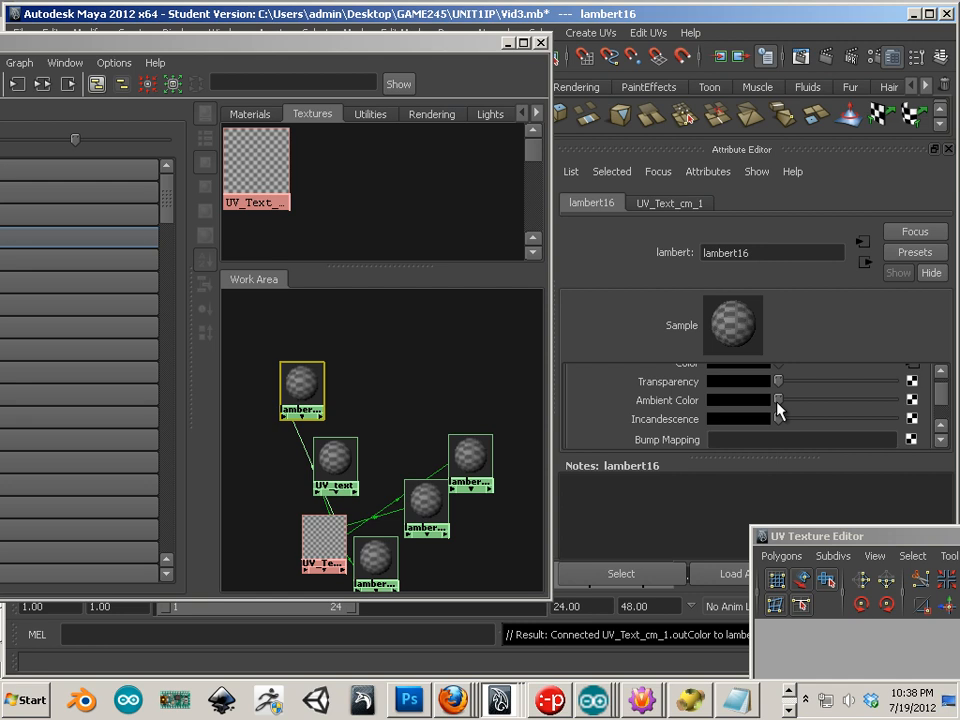
{"action": "mouse_move", "coordinate": [778, 404]}
{"action": "left_mouse_down"}
{"action": "mouse_move", "coordinate": [808, 409]}
{"action": "mouse_move", "coordinate": [802, 418]}
{"action": "mouse_move", "coordinate": [786, 407]}
{"action": "mouse_move", "coordinate": [906, 428]}
{"action": "mouse_move", "coordinate": [771, 414]}
{"action": "mouse_move", "coordinate": [821, 424]}
{"action": "mouse_move", "coordinate": [803, 408]}
{"action": "mouse_move", "coordinate": [692, 405]}
{"action": "mouse_move", "coordinate": [793, 420]}
{"action": "mouse_move", "coordinate": [692, 405]}
{"action": "mouse_move", "coordinate": [811, 414]}
{"action": "mouse_move", "coordinate": [829, 400]}
{"action": "mouse_move", "coordinate": [753, 400]}
{"action": "mouse_move", "coordinate": [793, 431]}
{"action": "mouse_move", "coordinate": [768, 420]}
{"action": "mouse_move", "coordinate": [885, 424]}
{"action": "mouse_move", "coordinate": [789, 416]}
{"action": "left_mouse_up"}
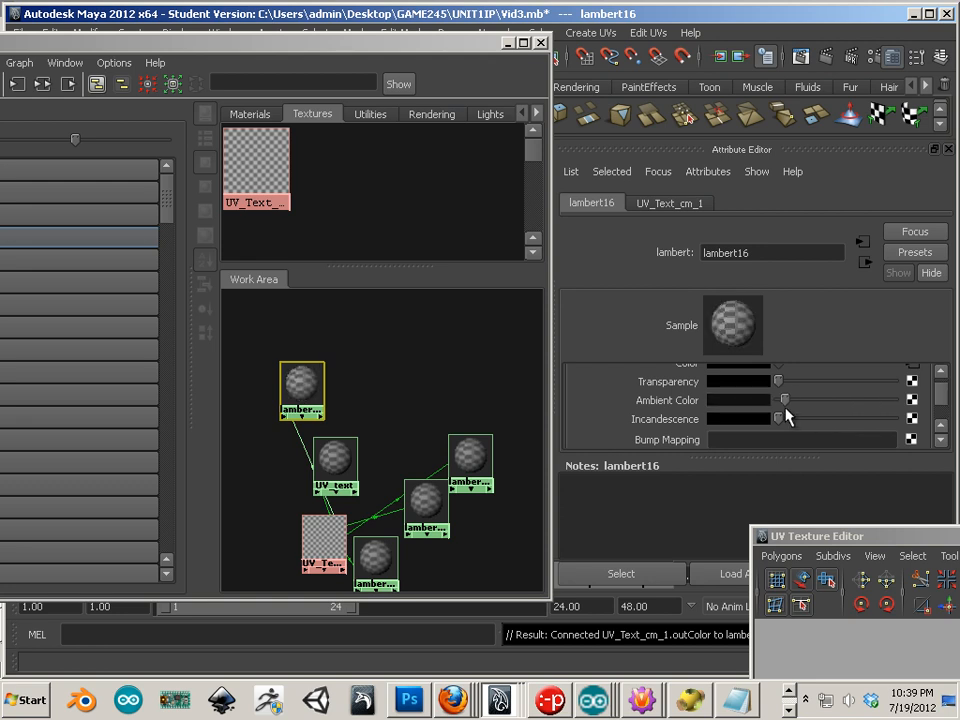
Step: Scroll through lambert16's attributes and expand its Matte Opacity section
{"action": "scroll", "coordinate": [938, 405], "scroll_direction": "down", "scroll_amount": 3}
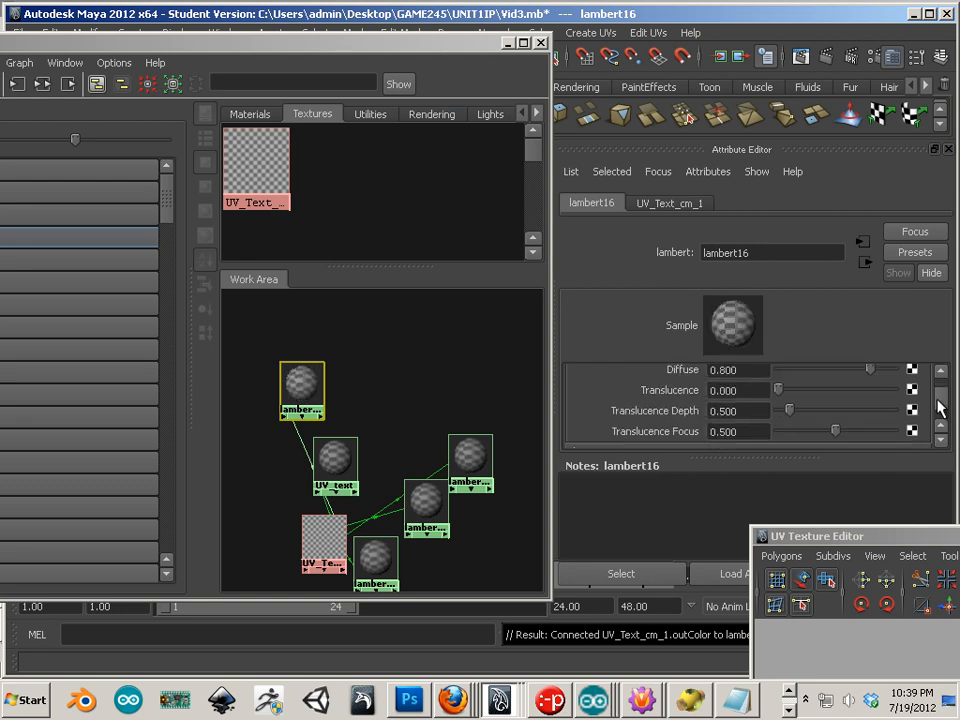
{"action": "scroll", "coordinate": [938, 405], "scroll_direction": "down", "scroll_amount": 3}
{"action": "scroll", "coordinate": [938, 405], "scroll_direction": "up", "scroll_amount": 3}
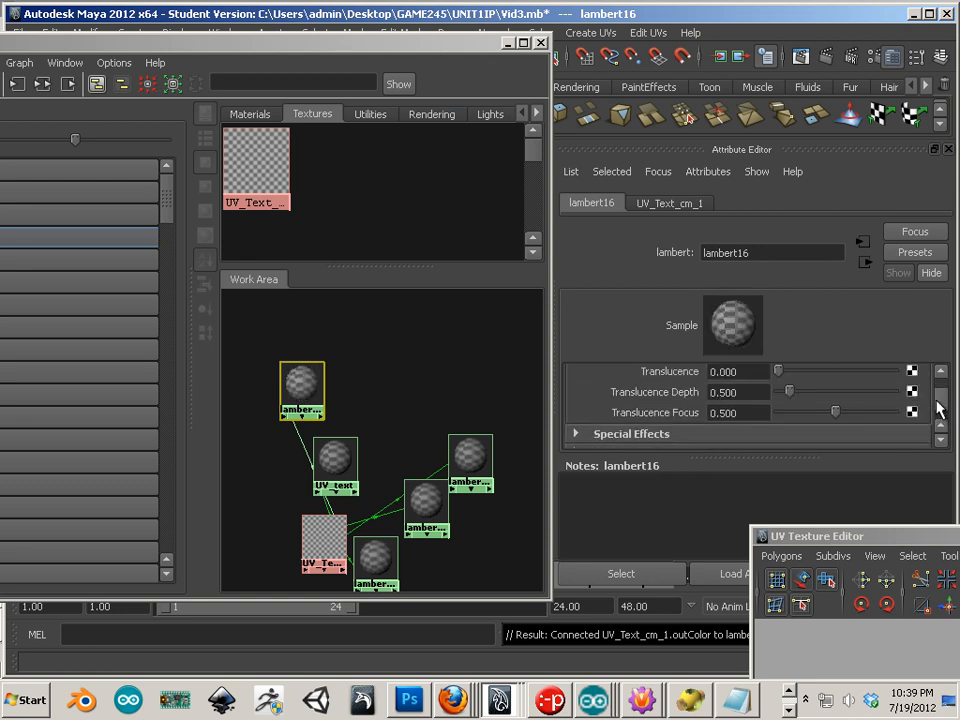
{"action": "scroll", "coordinate": [938, 405], "scroll_direction": "down", "scroll_amount": 1}
{"action": "scroll", "coordinate": [938, 410], "scroll_direction": "down", "scroll_amount": 1}
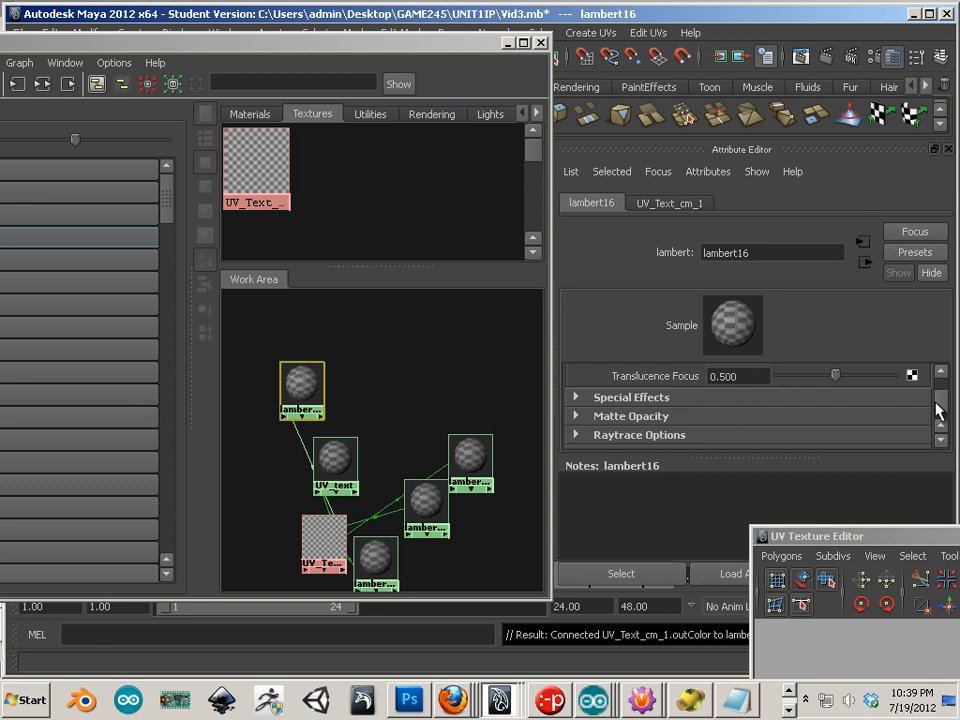
{"action": "scroll", "coordinate": [938, 410], "scroll_direction": "down", "scroll_amount": 1}
{"action": "left_click", "coordinate": [575, 397]}
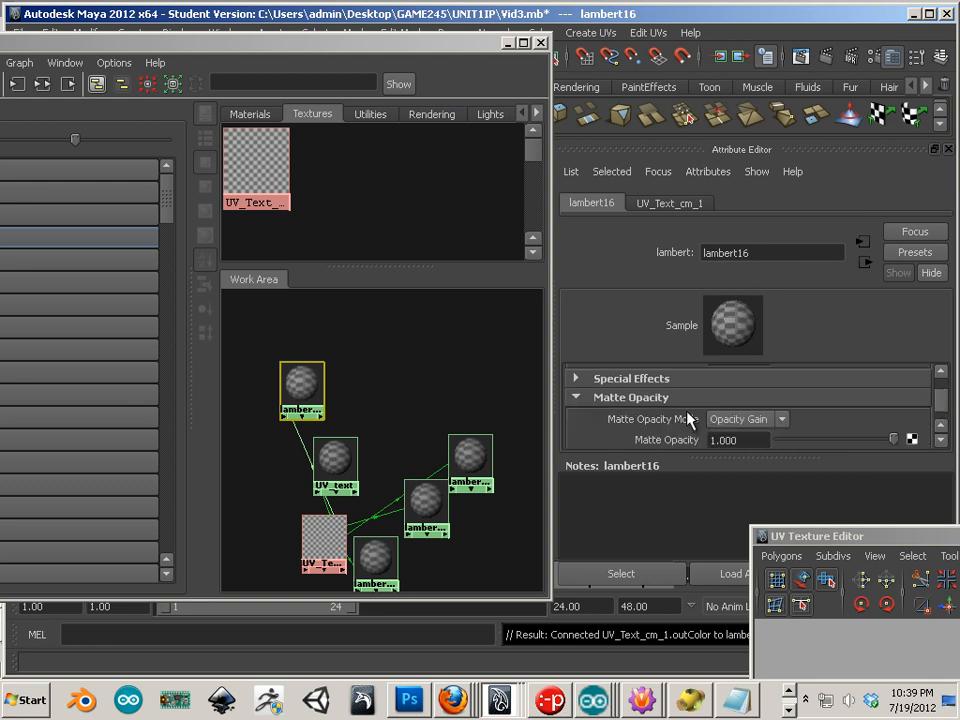
{"action": "scroll", "coordinate": [690, 419], "scroll_direction": "down", "scroll_amount": 3}
{"action": "scroll", "coordinate": [686, 424], "scroll_direction": "up", "scroll_amount": 12}
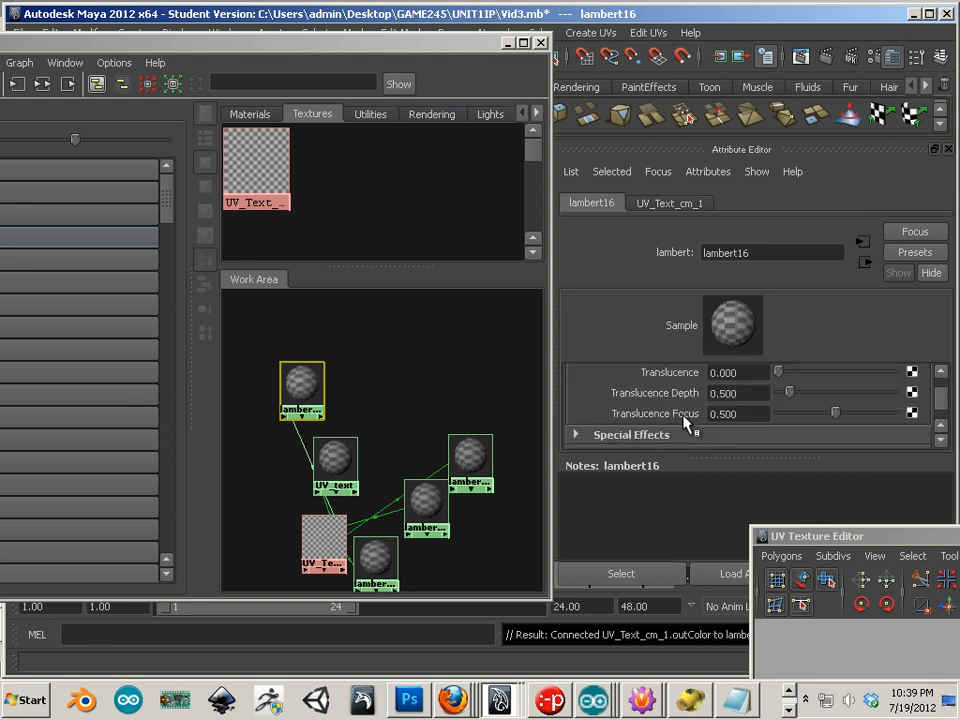
{"action": "scroll", "coordinate": [722, 438], "scroll_direction": "down", "scroll_amount": 3}
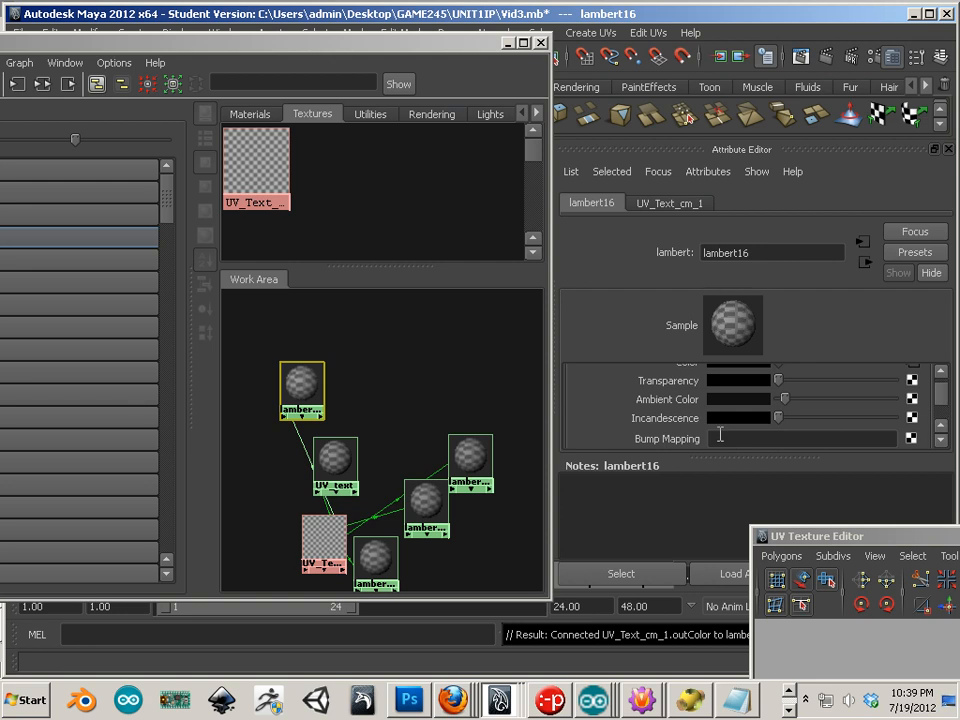
{"action": "scroll", "coordinate": [651, 437], "scroll_direction": "up", "scroll_amount": 3}
{"action": "scroll", "coordinate": [660, 425], "scroll_direction": "down", "scroll_amount": 3}
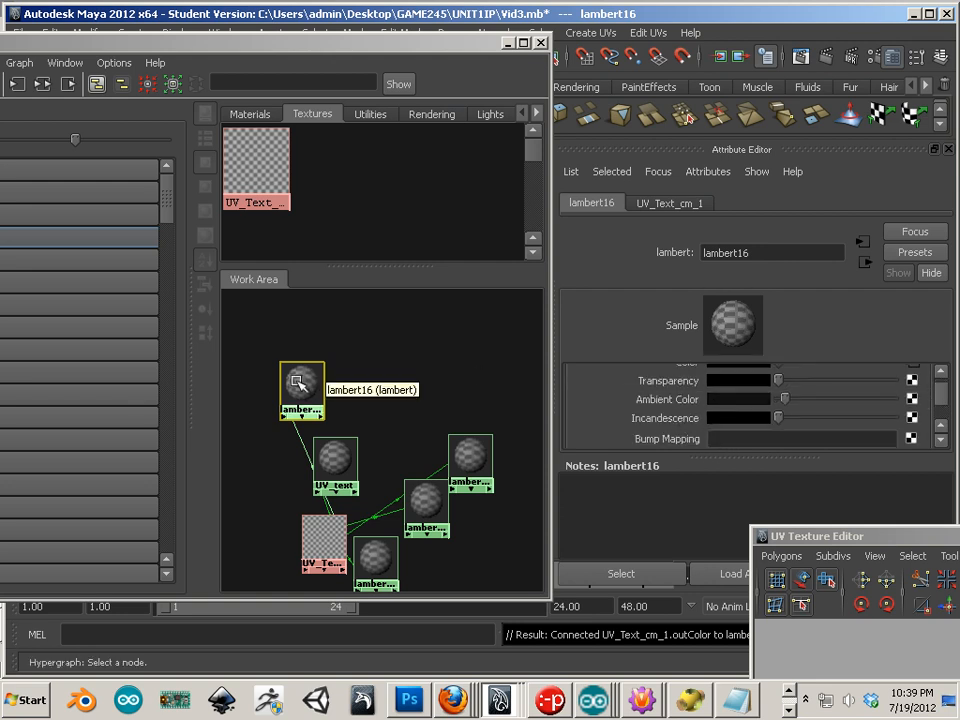
Step: Set lambert16's ambient colour to red and lambert17's transparency to blue
{"action": "left_click_drag", "start_coordinate": [298, 380], "coordinate": [292, 348]}
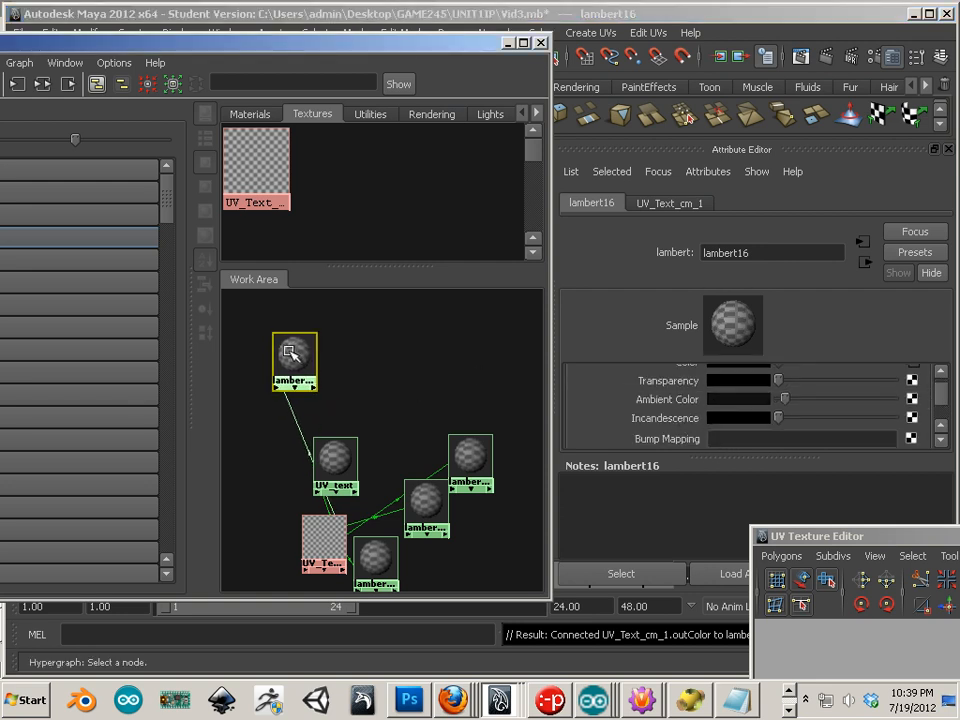
{"action": "left_click", "coordinate": [726, 401]}
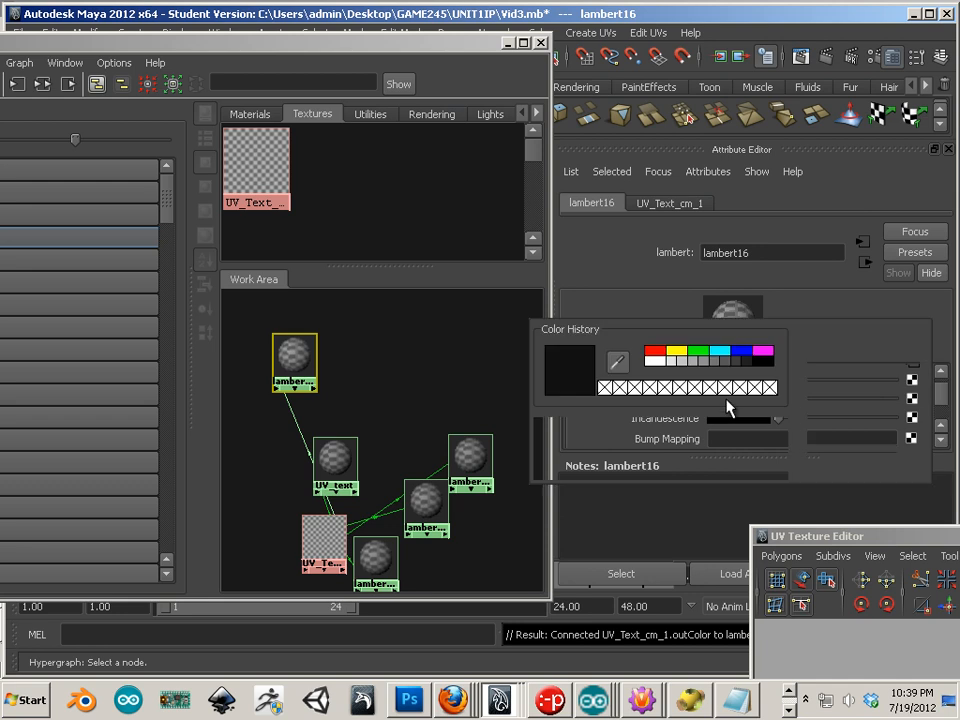
{"action": "left_click", "coordinate": [656, 353]}
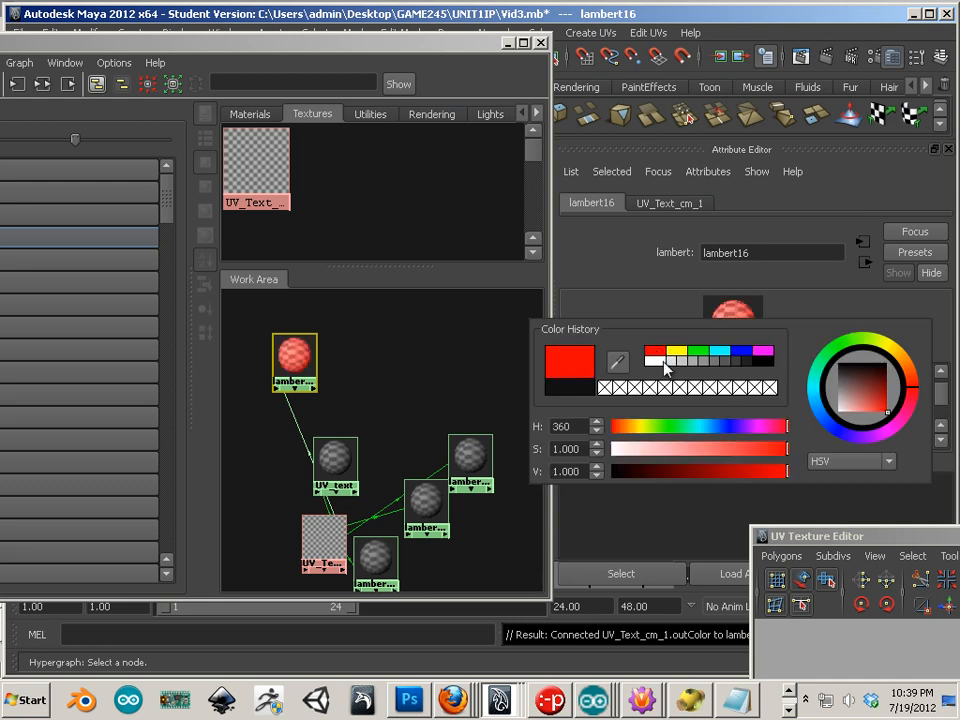
{"action": "left_click", "coordinate": [478, 455]}
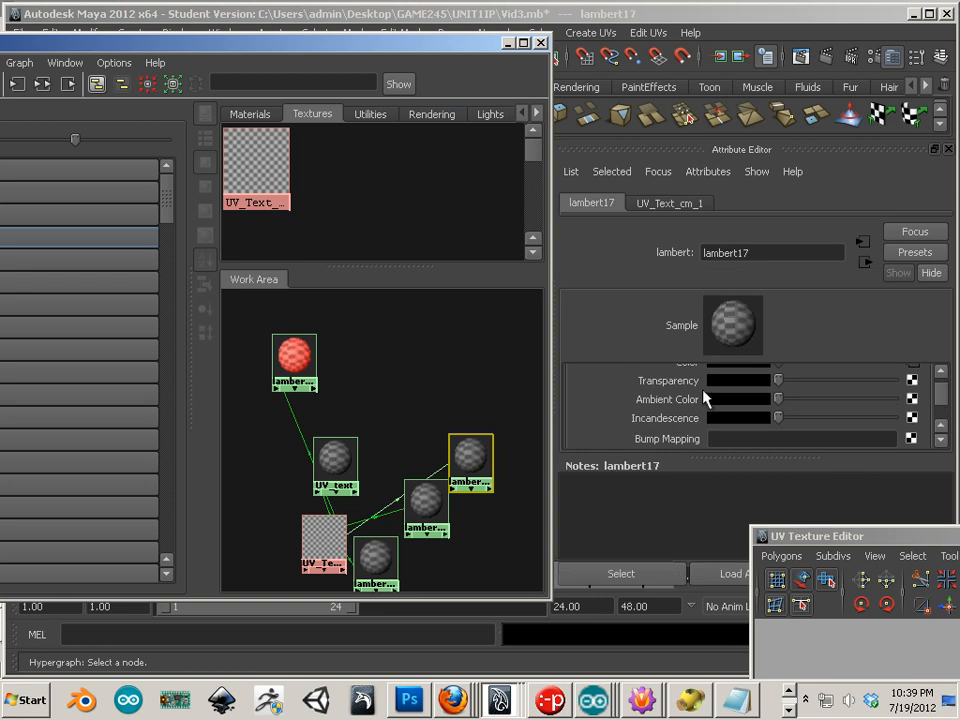
{"action": "left_click", "coordinate": [708, 398]}
{"action": "left_click", "coordinate": [724, 338]}
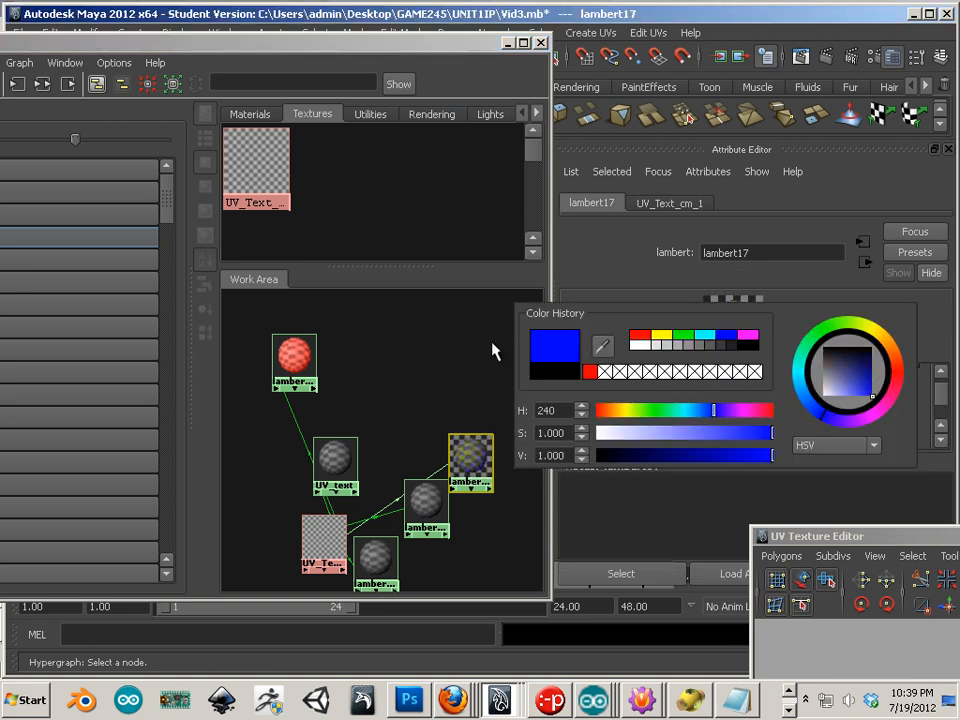
{"action": "left_click", "coordinate": [422, 377]}
Step: Set UV_text's ambient colour to green and lambert15's ambient colour to magenta
{"action": "left_click", "coordinate": [345, 457]}
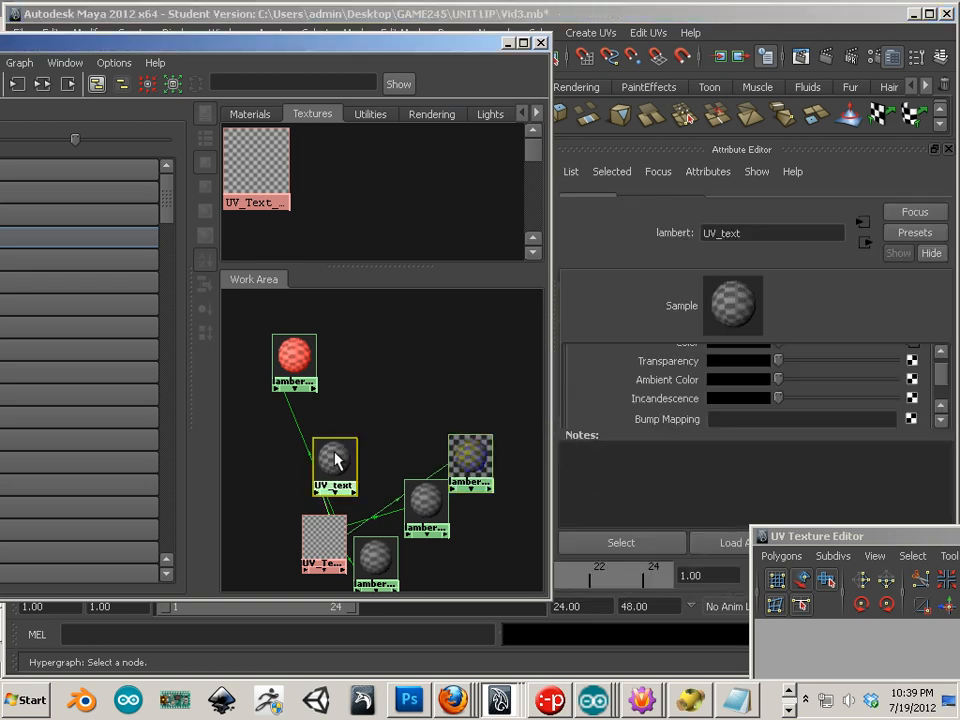
{"action": "left_click", "coordinate": [718, 400]}
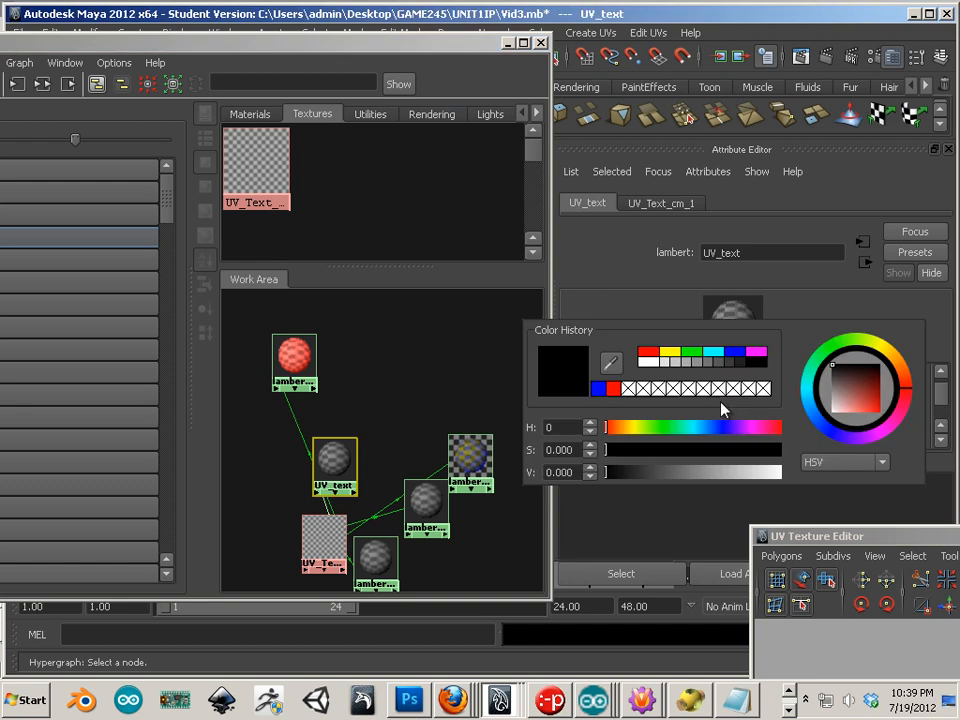
{"action": "left_click", "coordinate": [695, 353]}
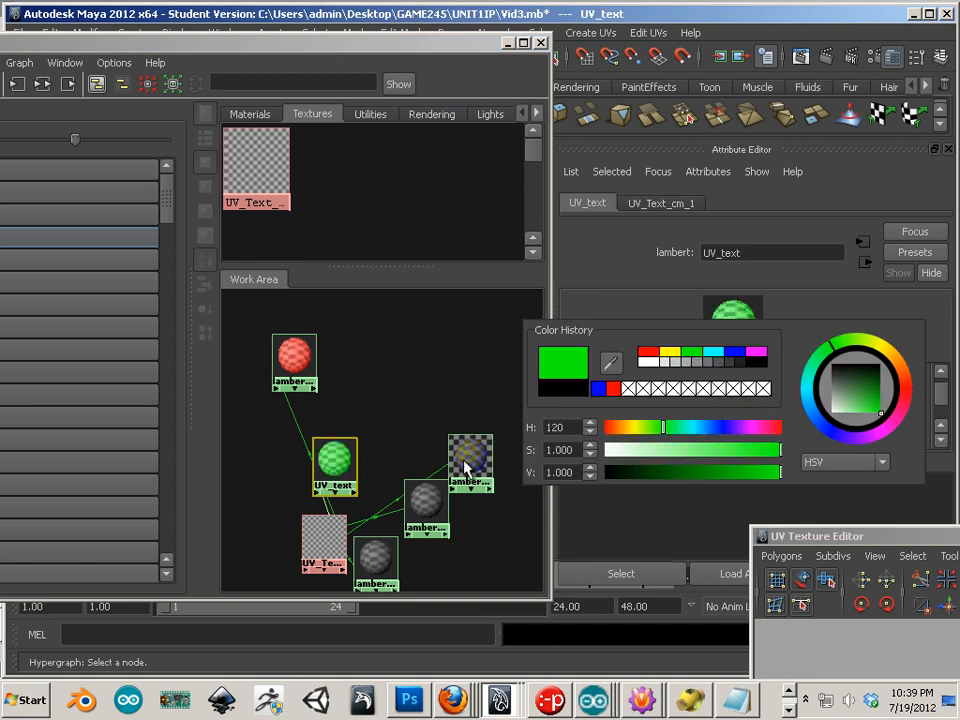
{"action": "left_click", "coordinate": [427, 507]}
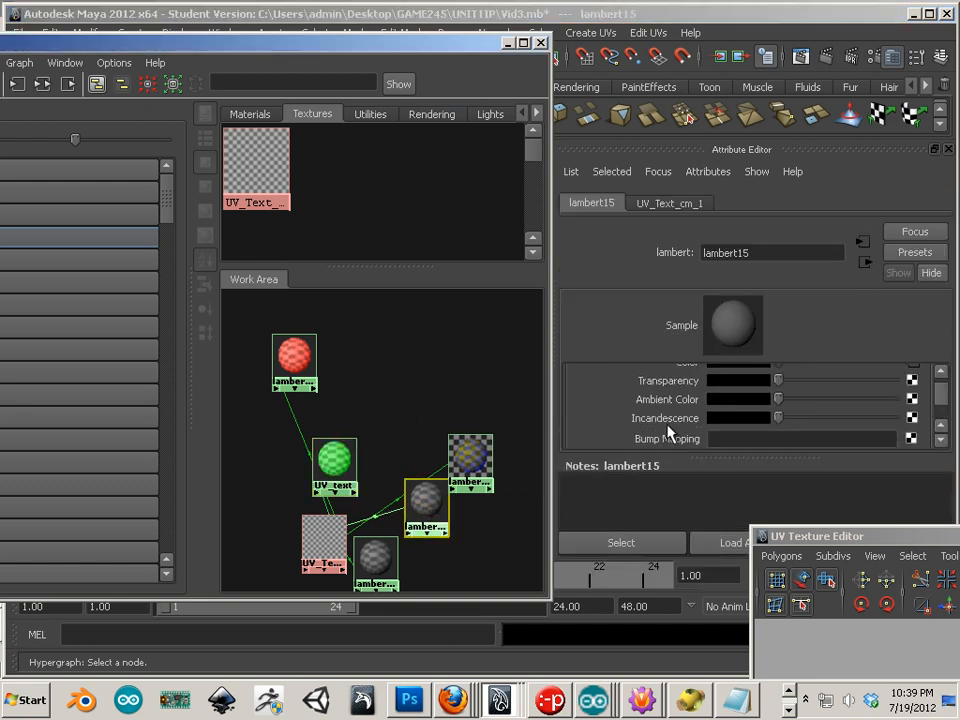
{"action": "left_click", "coordinate": [724, 402]}
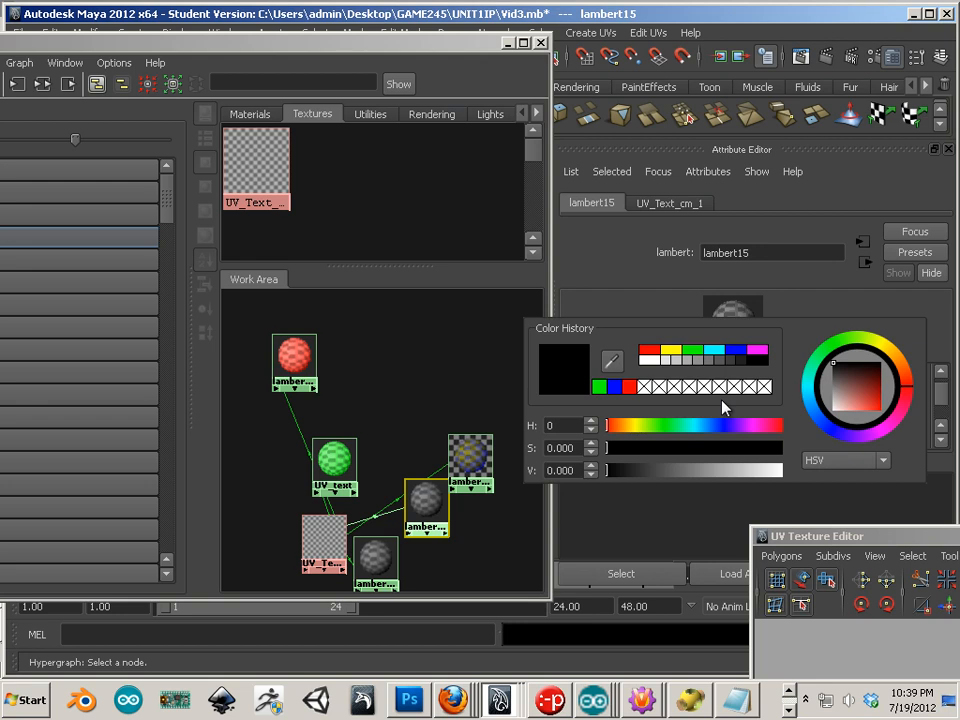
{"action": "left_click", "coordinate": [756, 350]}
{"action": "left_click", "coordinate": [388, 380]}
Step: Refine lambert17's transparency to a fully saturated, bright blue
{"action": "left_click", "coordinate": [468, 478]}
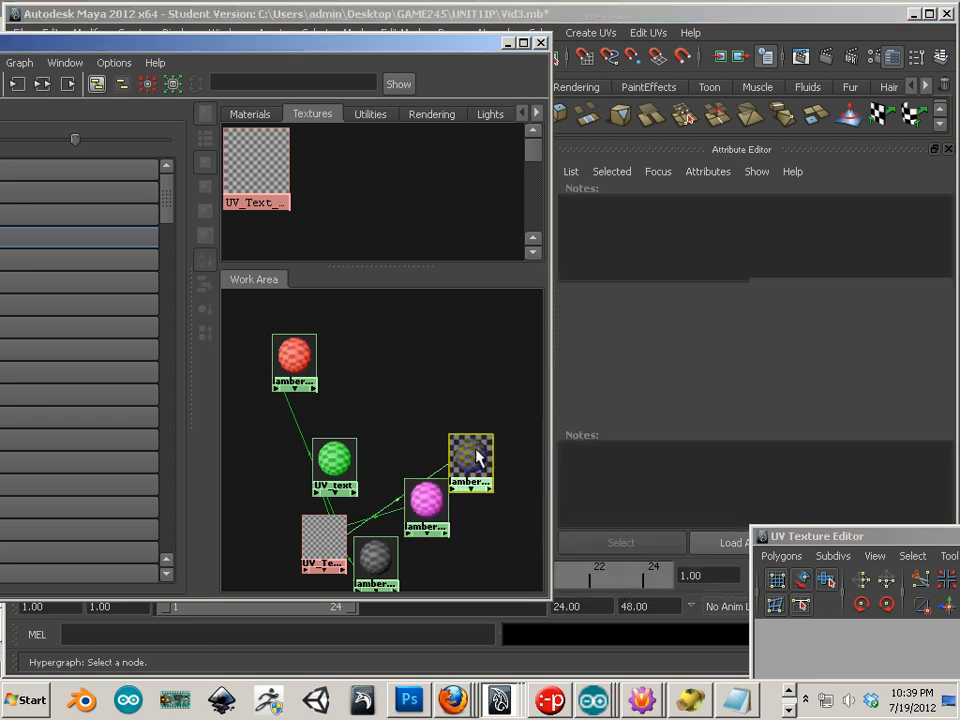
{"action": "left_click_drag", "start_coordinate": [468, 478], "coordinate": [431, 451]}
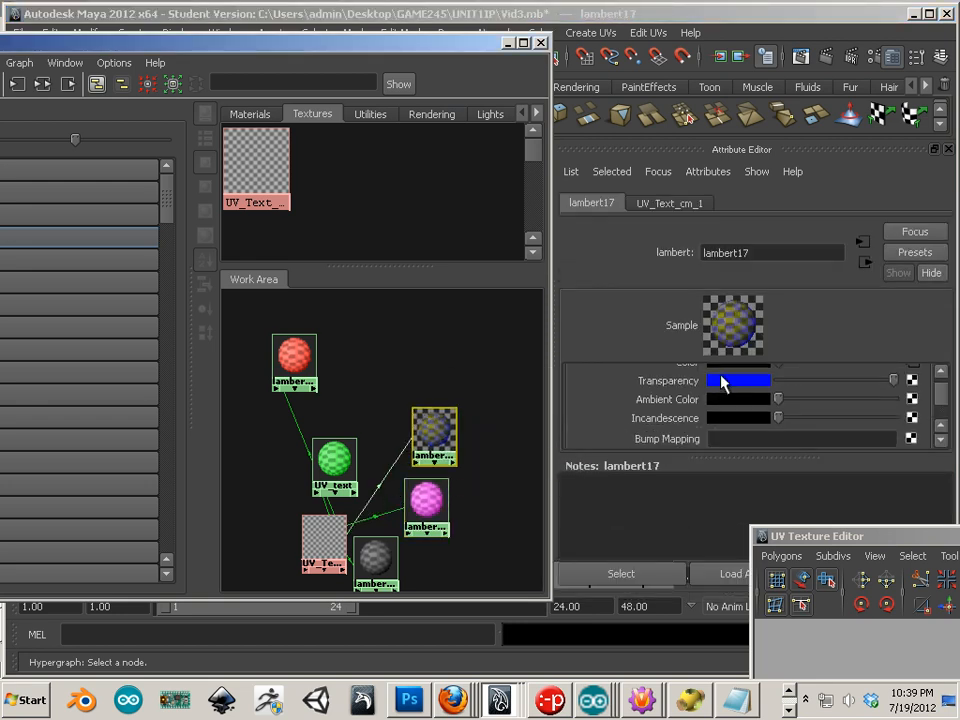
{"action": "left_click", "coordinate": [724, 381]}
{"action": "left_click", "coordinate": [671, 330]}
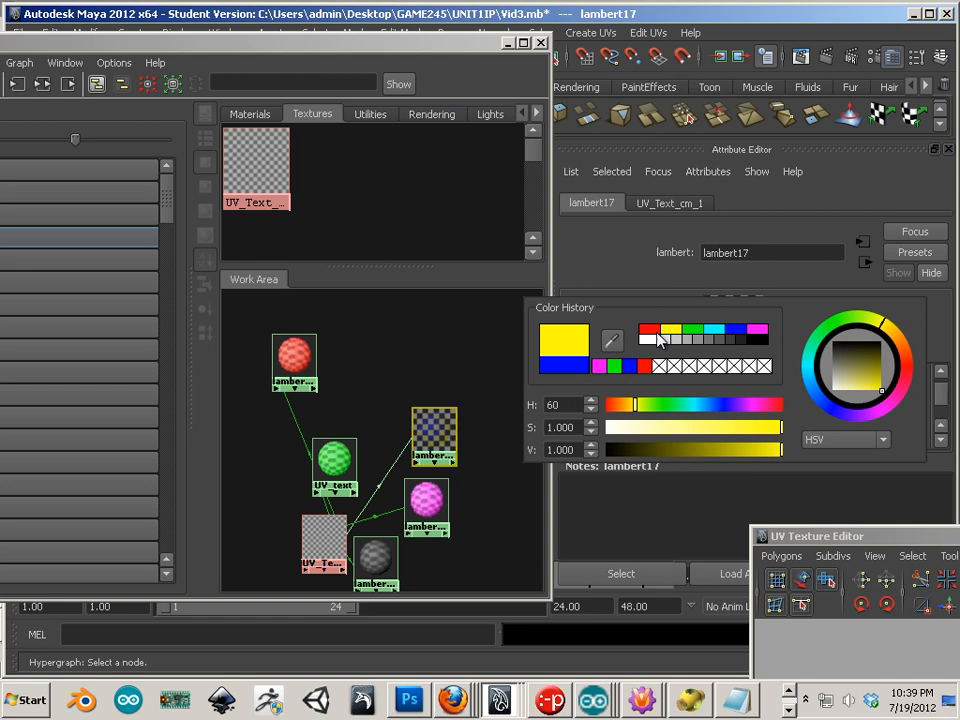
{"action": "left_click", "coordinate": [693, 330]}
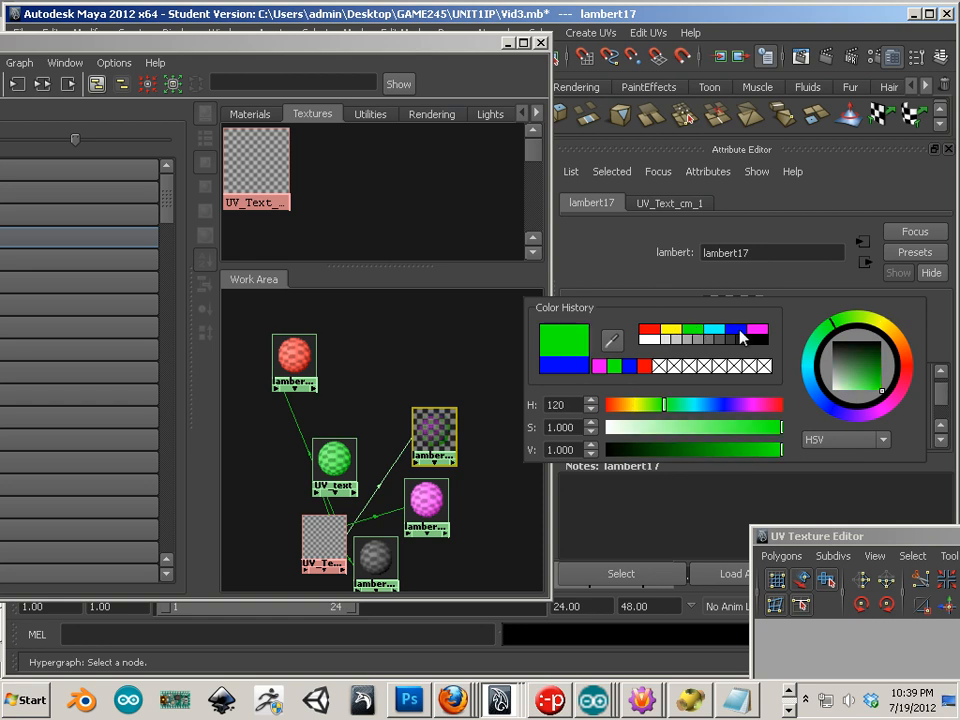
{"action": "left_click", "coordinate": [740, 331]}
{"action": "left_click", "coordinate": [866, 381]}
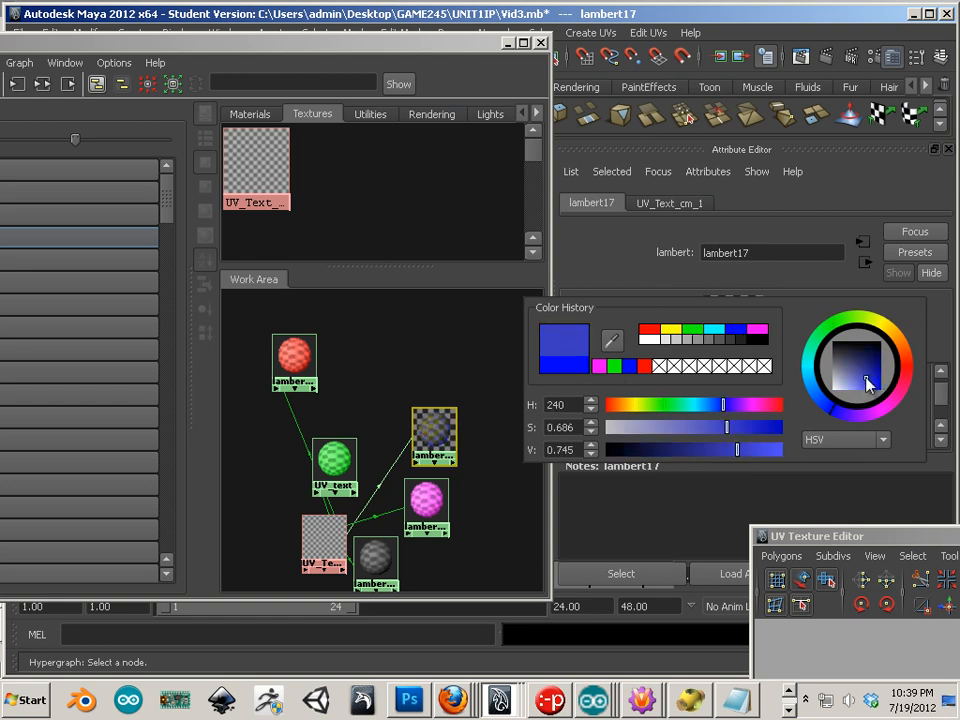
{"action": "left_click_drag", "start_coordinate": [866, 381], "coordinate": [882, 390]}
{"action": "left_click", "coordinate": [720, 404]}
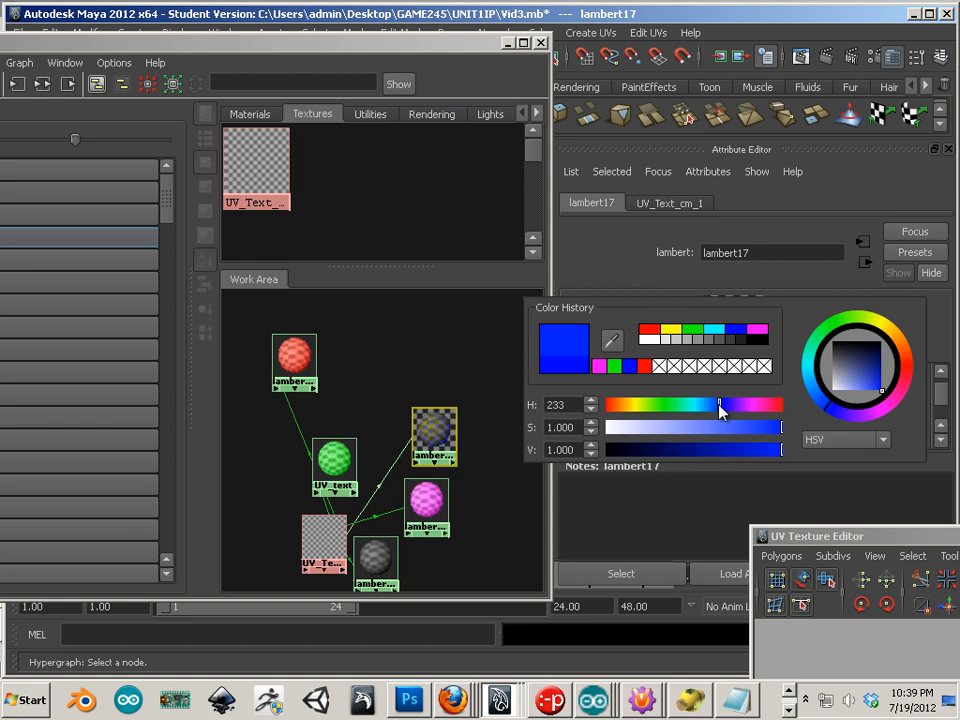
{"action": "mouse_move", "coordinate": [720, 404]}
{"action": "left_mouse_down"}
{"action": "mouse_move", "coordinate": [684, 404]}
{"action": "mouse_move", "coordinate": [724, 405]}
{"action": "left_mouse_up"}
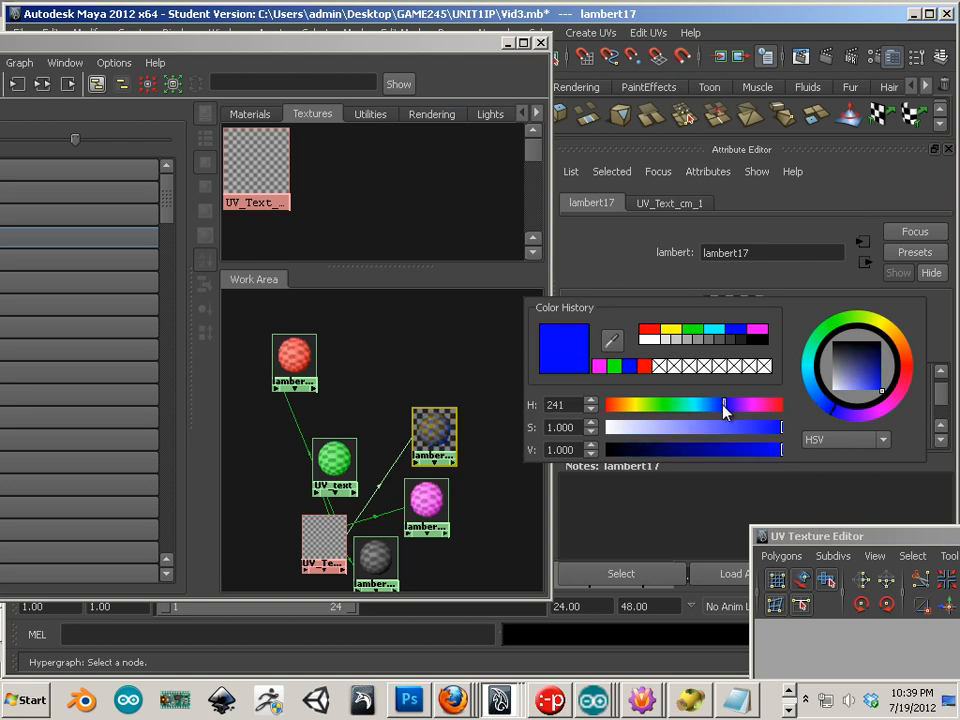
{"action": "left_click", "coordinate": [318, 530]}
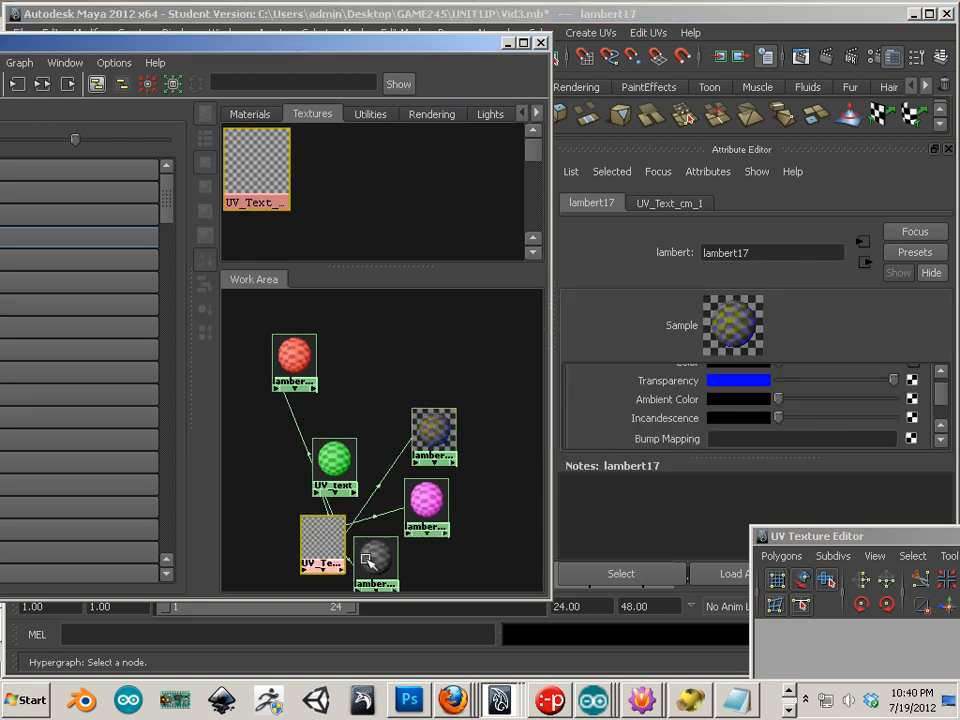
{"action": "left_click", "coordinate": [372, 560]}
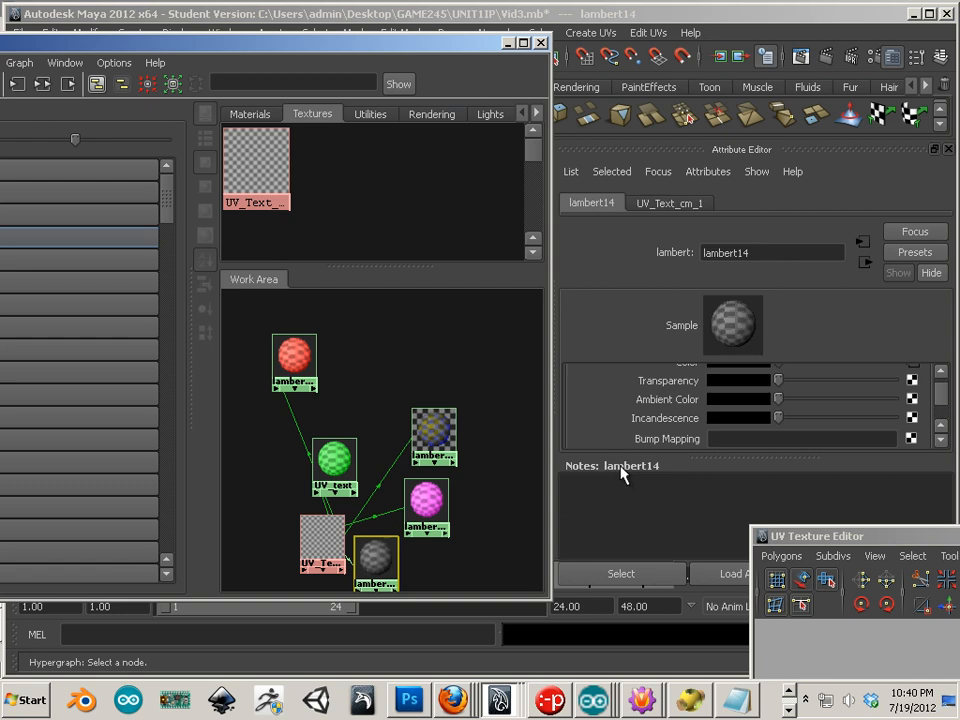
Step: Give lambert14 an orange-brown ambient colour, then marquee-select all six shading nodes
{"action": "left_click", "coordinate": [725, 399]}
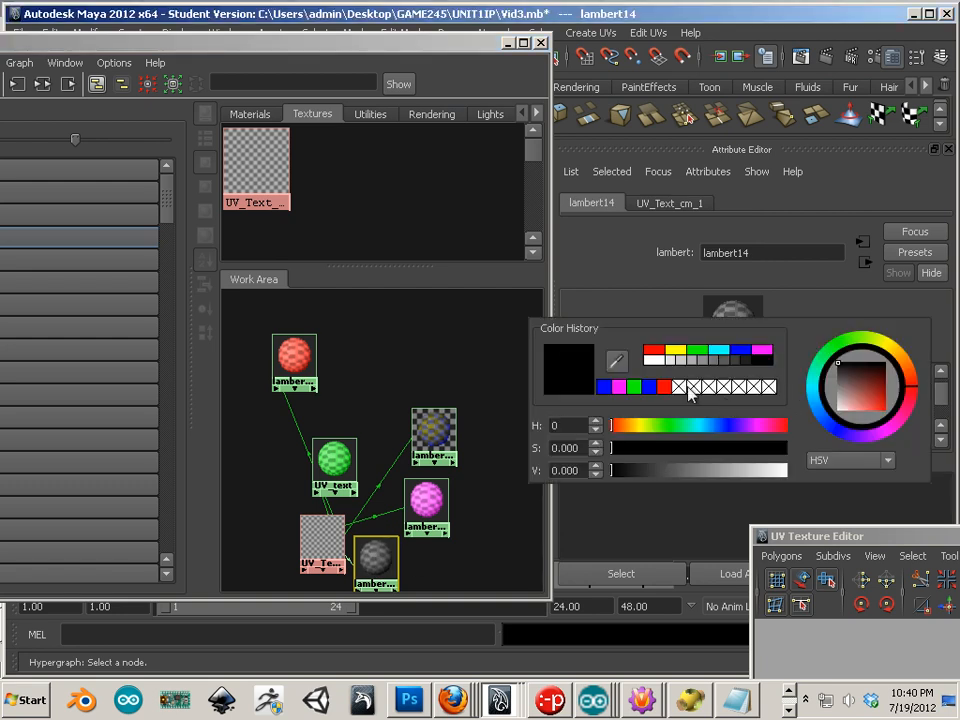
{"action": "left_click_drag", "start_coordinate": [610, 424], "coordinate": [638, 427]}
{"action": "left_click", "coordinate": [896, 356]}
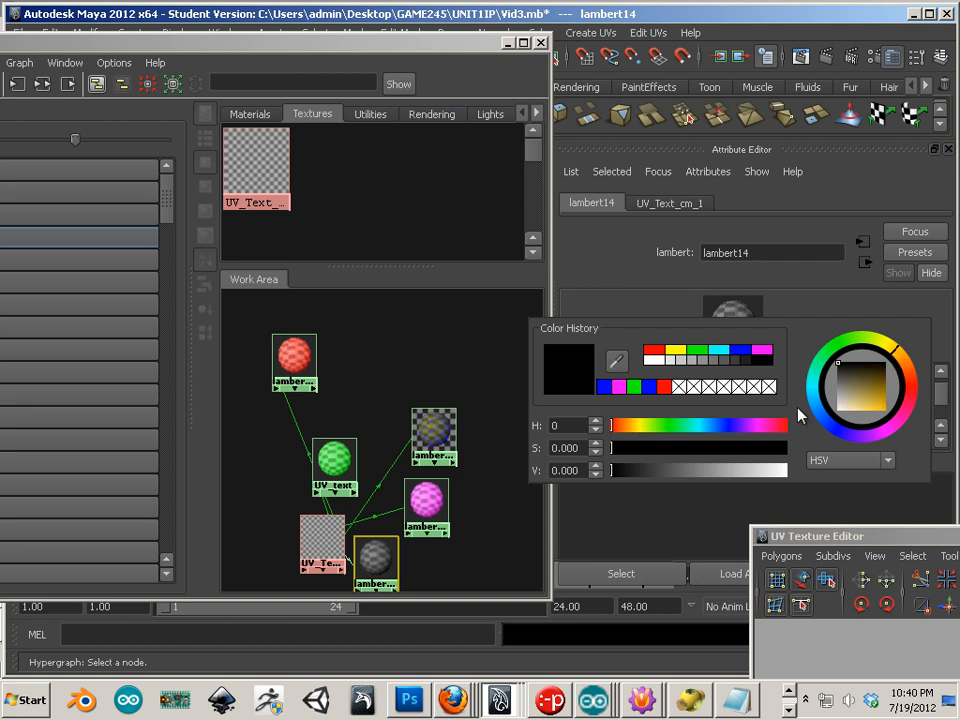
{"action": "left_click_drag", "start_coordinate": [638, 432], "coordinate": [625, 426]}
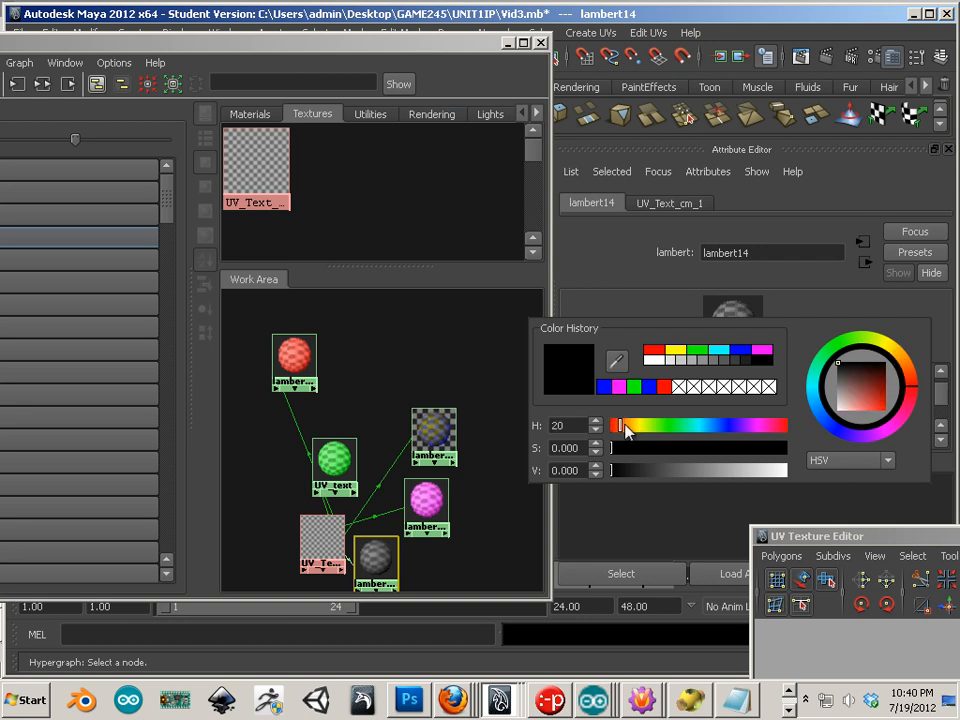
{"action": "left_click", "coordinate": [907, 373]}
{"action": "left_click_drag", "start_coordinate": [856, 392], "coordinate": [872, 402]}
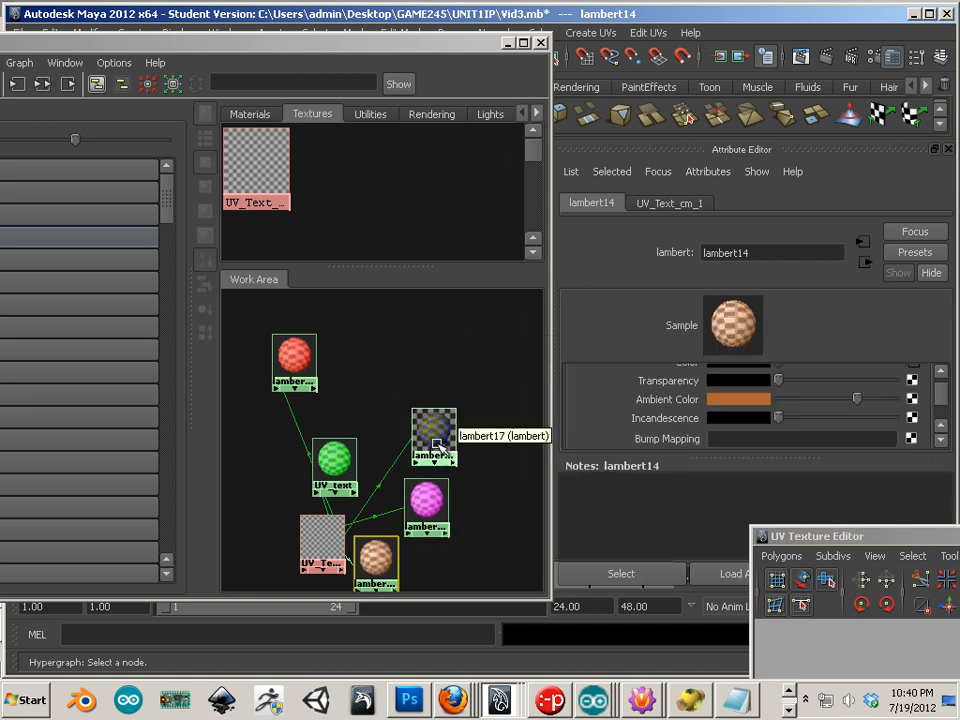
{"action": "left_click_drag", "start_coordinate": [420, 410], "coordinate": [399, 410]}
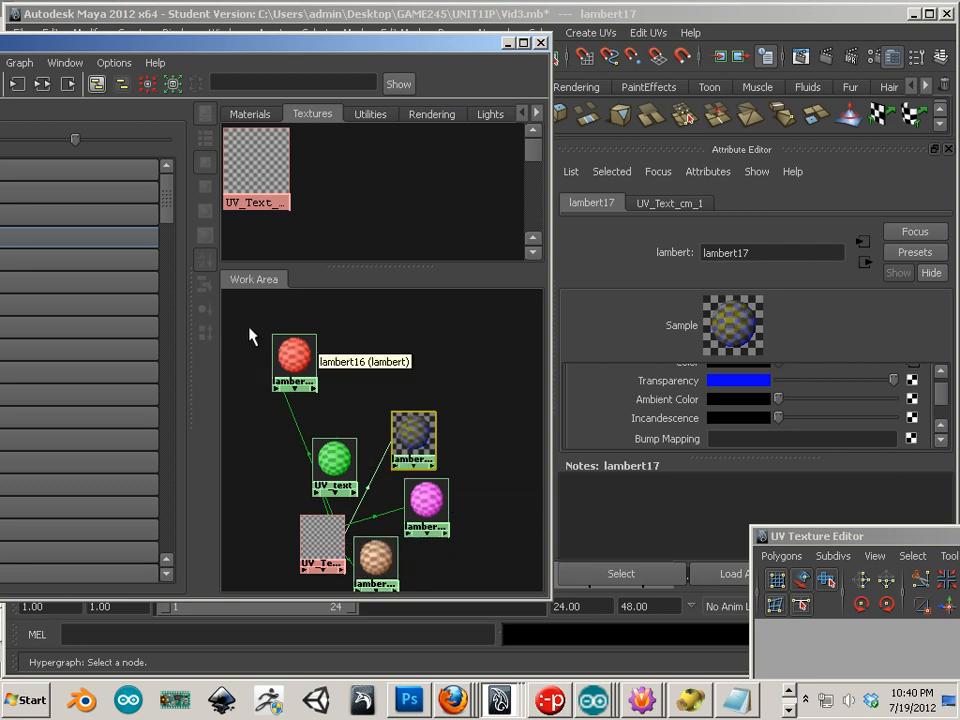
{"action": "left_click_drag", "start_coordinate": [250, 336], "coordinate": [478, 590]}
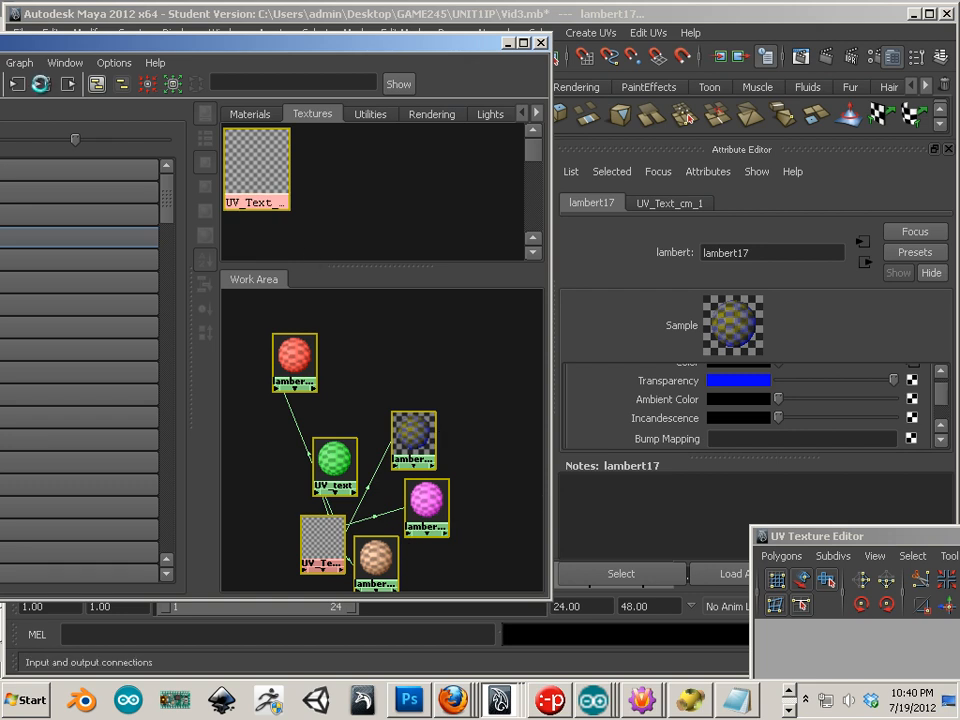
Step: Display the selected nodes' input and output connections and reposition the Hypershade window
{"action": "left_click", "coordinate": [41, 84]}
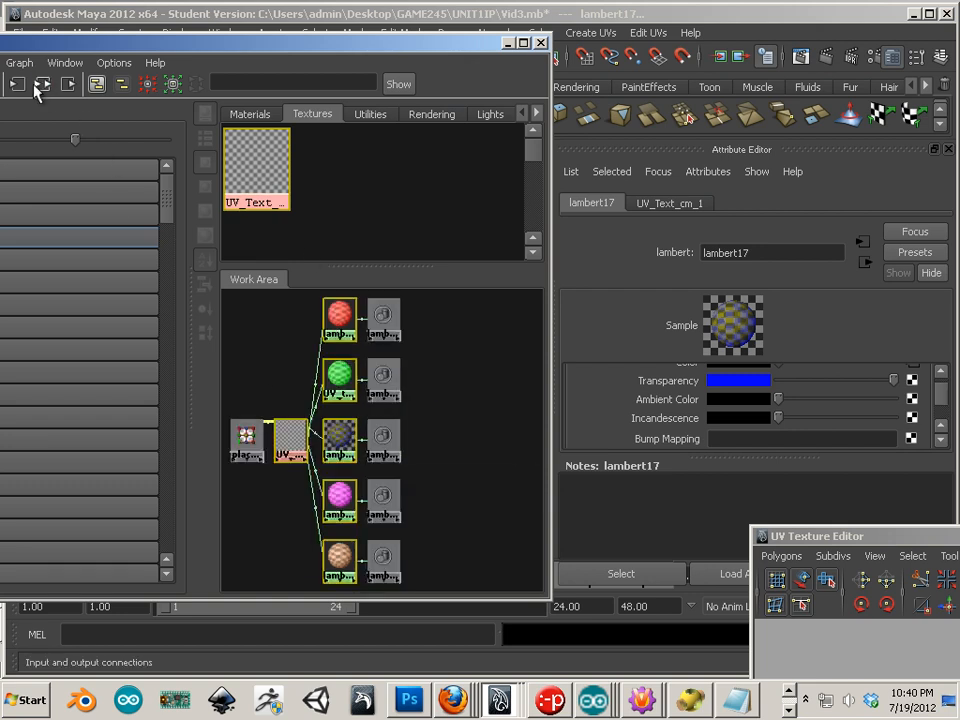
{"action": "left_click_drag", "start_coordinate": [49, 47], "coordinate": [187, 59]}
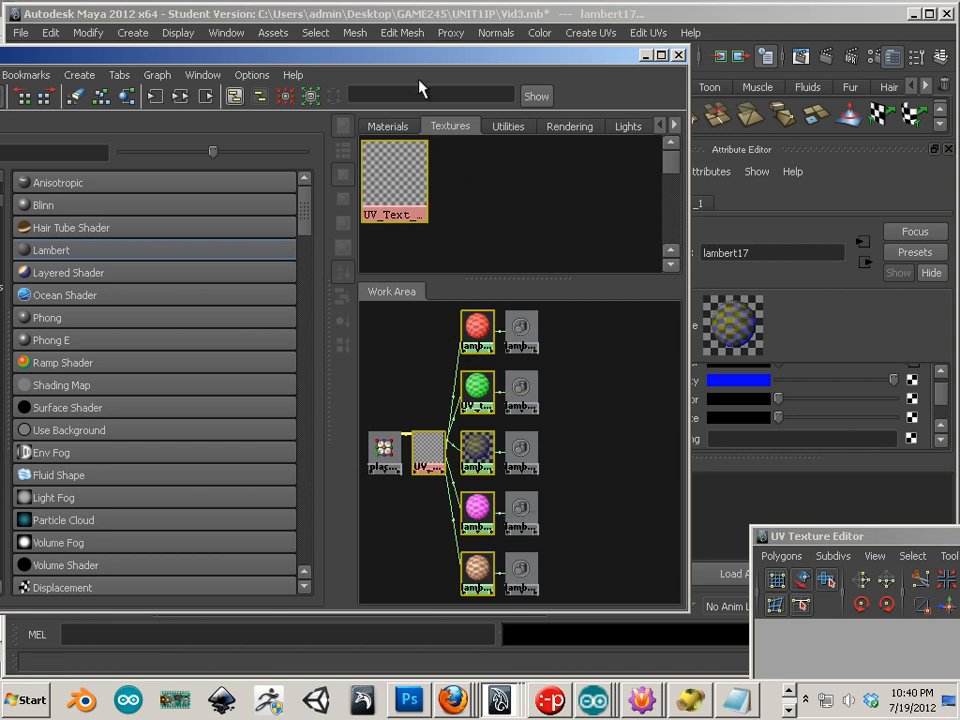
{"action": "left_click_drag", "start_coordinate": [410, 58], "coordinate": [308, 51]}
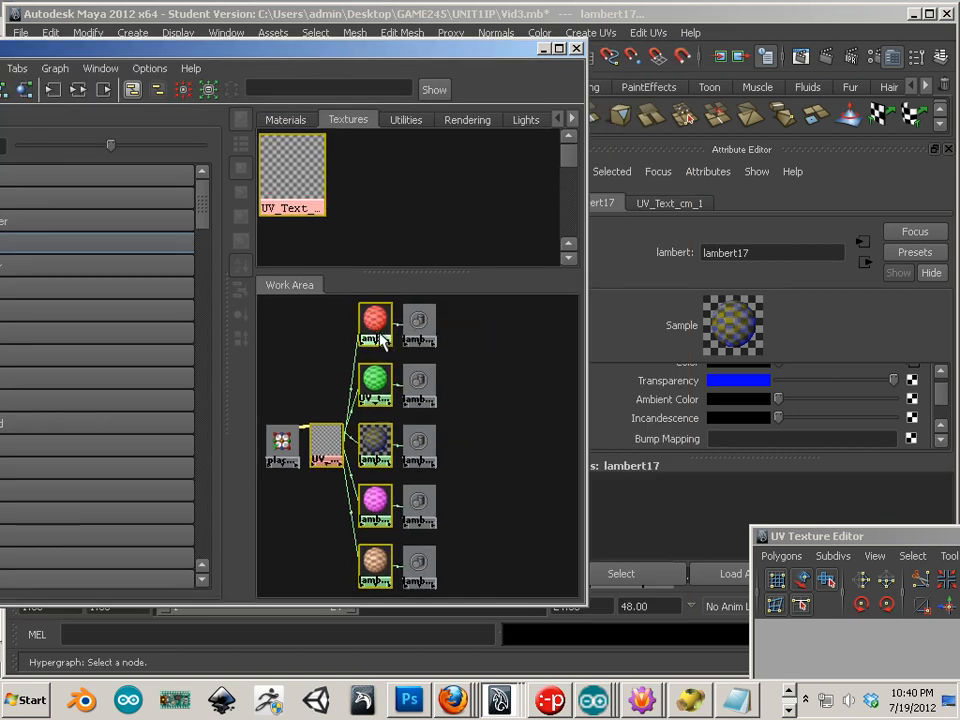
{"action": "left_click_drag", "start_coordinate": [400, 57], "coordinate": [379, 55]}
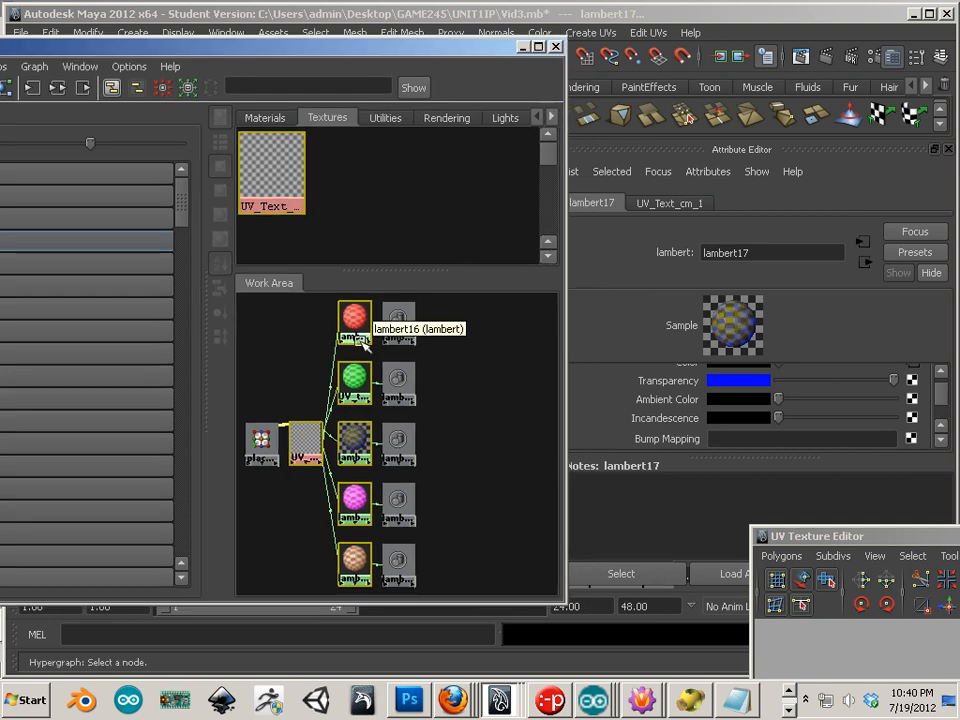
{"action": "left_click_drag", "start_coordinate": [320, 62], "coordinate": [255, 54]}
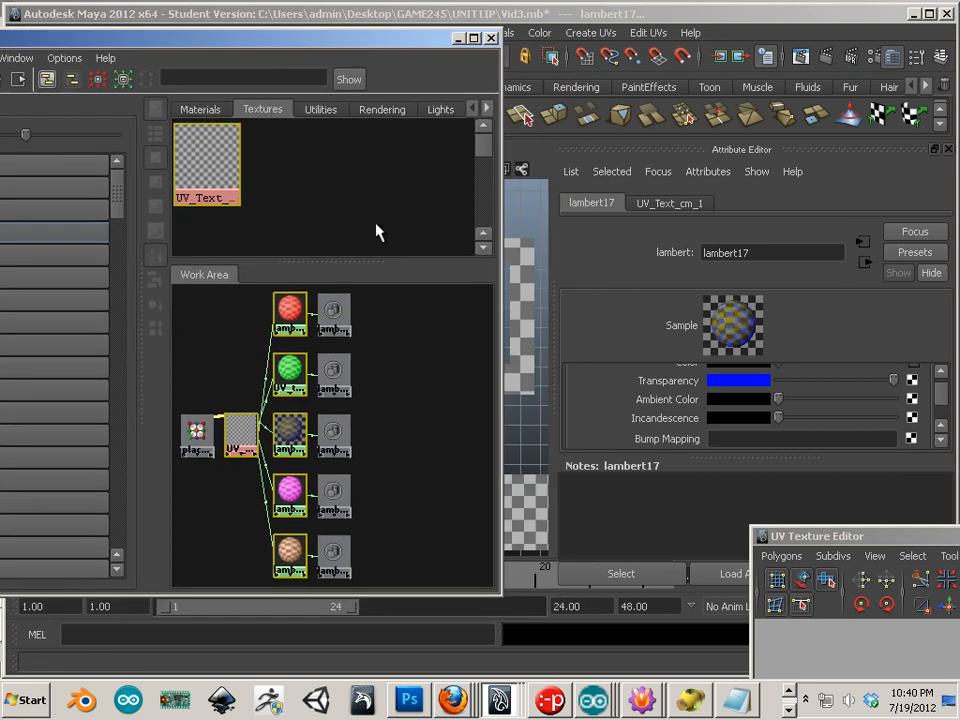
Step: Switch to the Channel Box and rename the blue lambert17 material to brick
{"action": "left_click", "coordinate": [942, 60]}
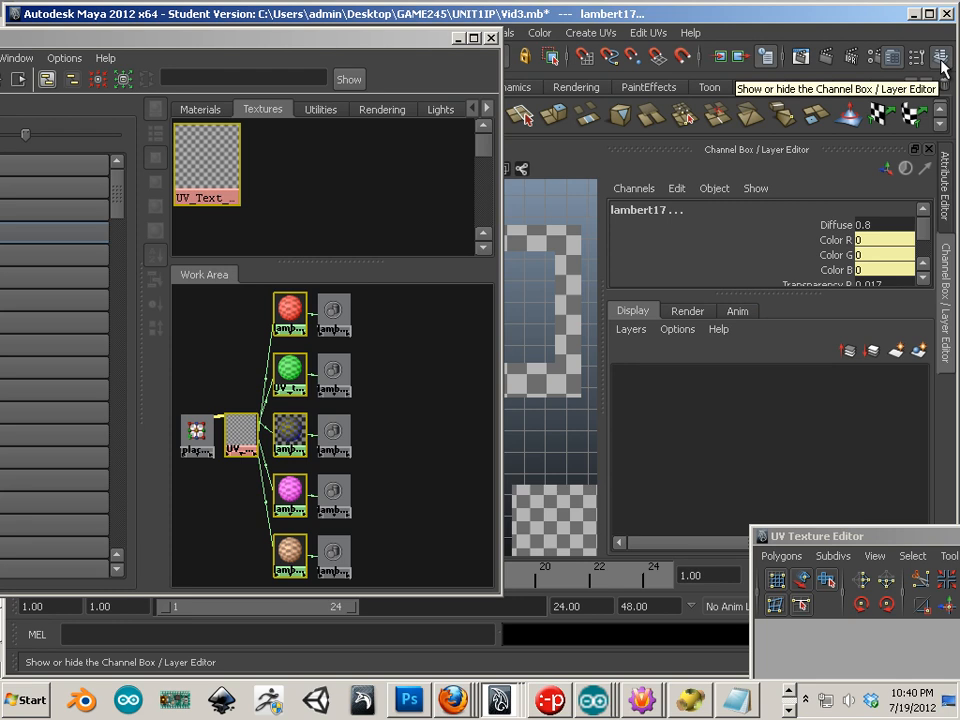
{"action": "left_click", "coordinate": [283, 316]}
{"action": "left_click", "coordinate": [645, 212]}
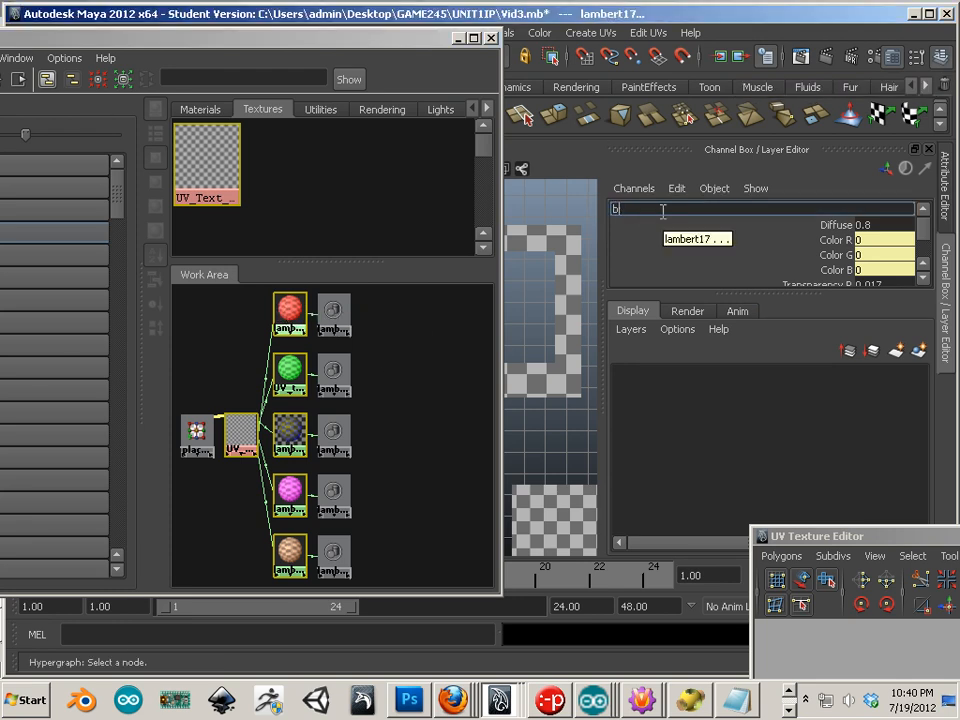
{"action": "type", "text": "brick"}
{"action": "key", "text": "Return"}
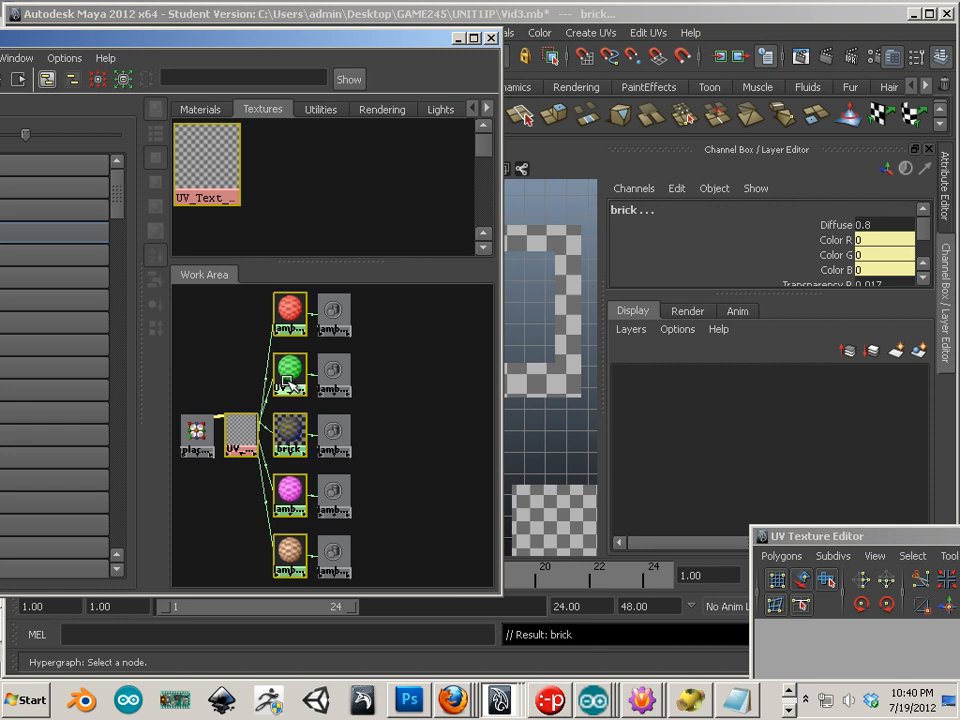
{"action": "scroll", "coordinate": [284, 380], "scroll_direction": "up", "scroll_amount": 6}
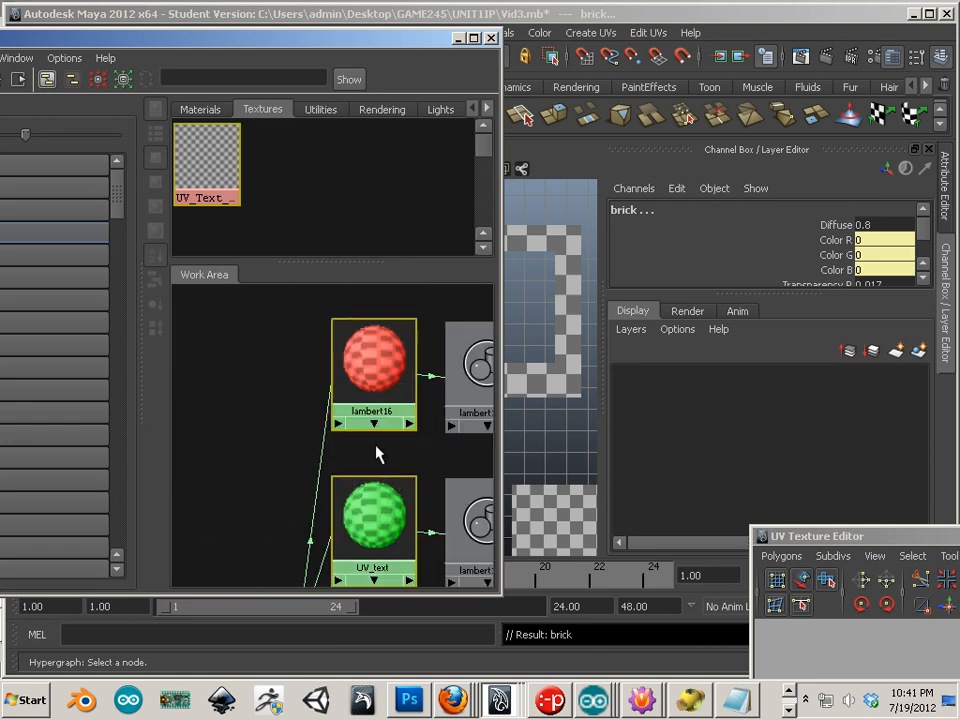
Step: Rename the red lambert16 node to brick (becoming brick1) and switch back to the Attribute Editor
{"action": "right_click", "coordinate": [369, 381]}
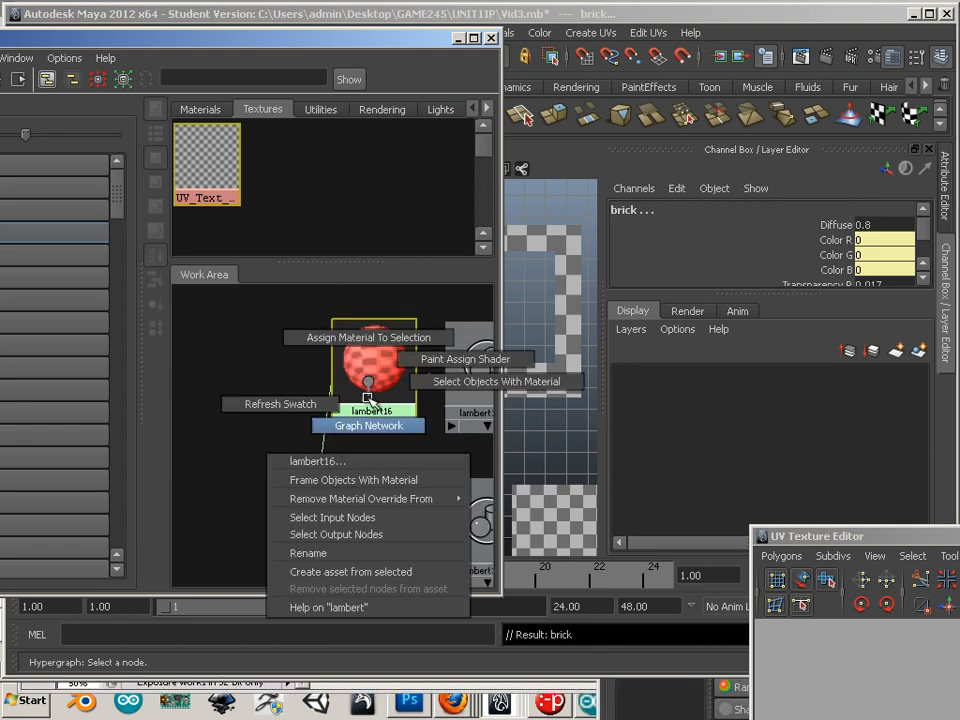
{"action": "left_click", "coordinate": [355, 553]}
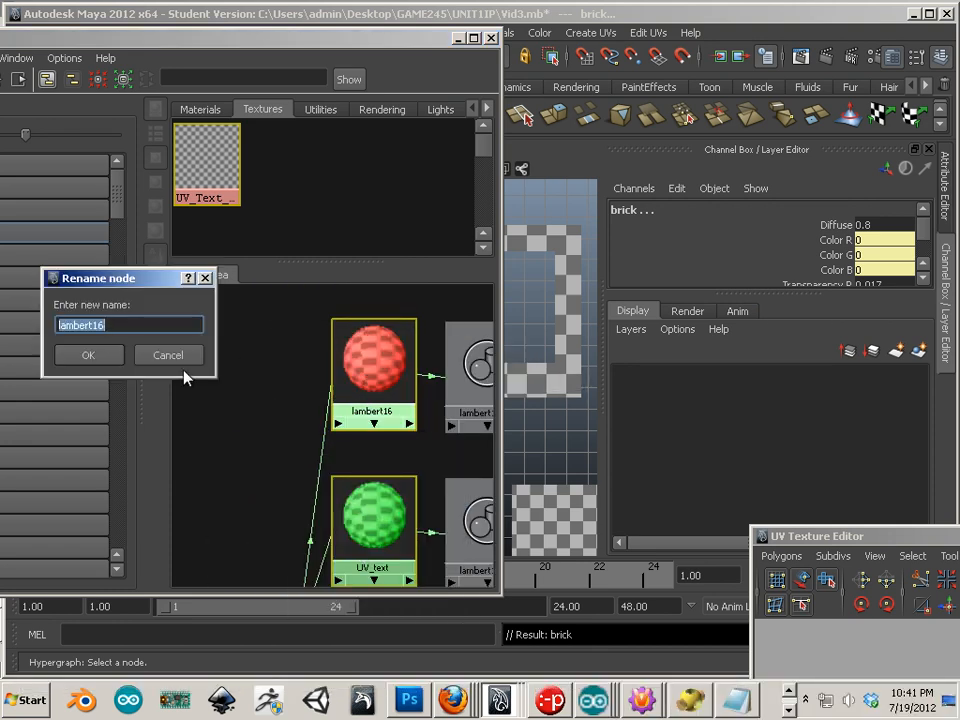
{"action": "type", "text": "brick"}
{"action": "key", "text": "Return"}
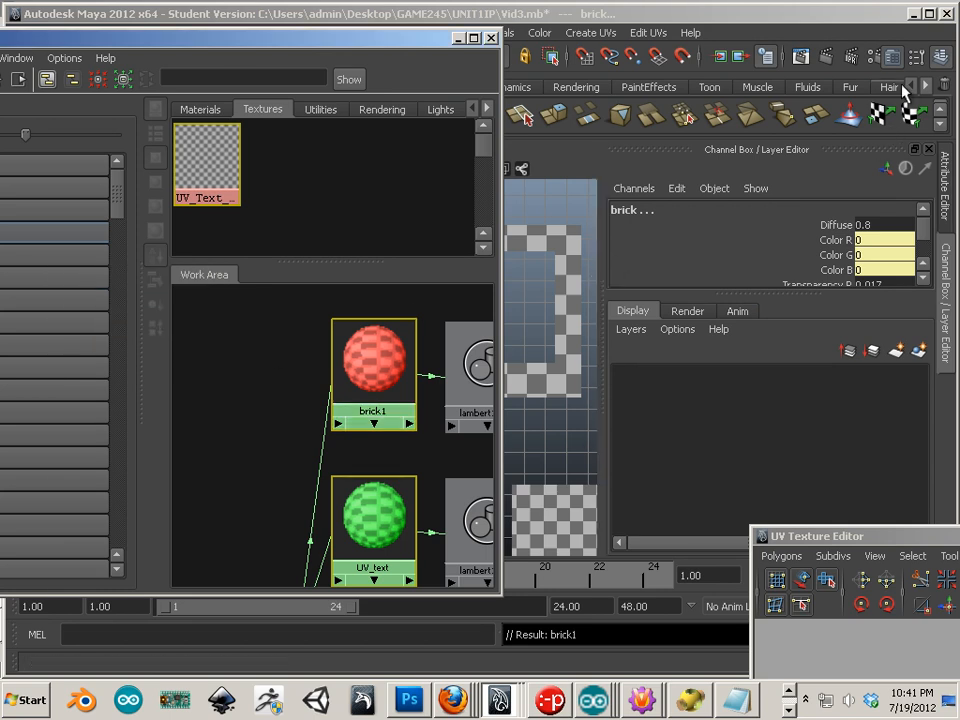
{"action": "left_click", "coordinate": [895, 58]}
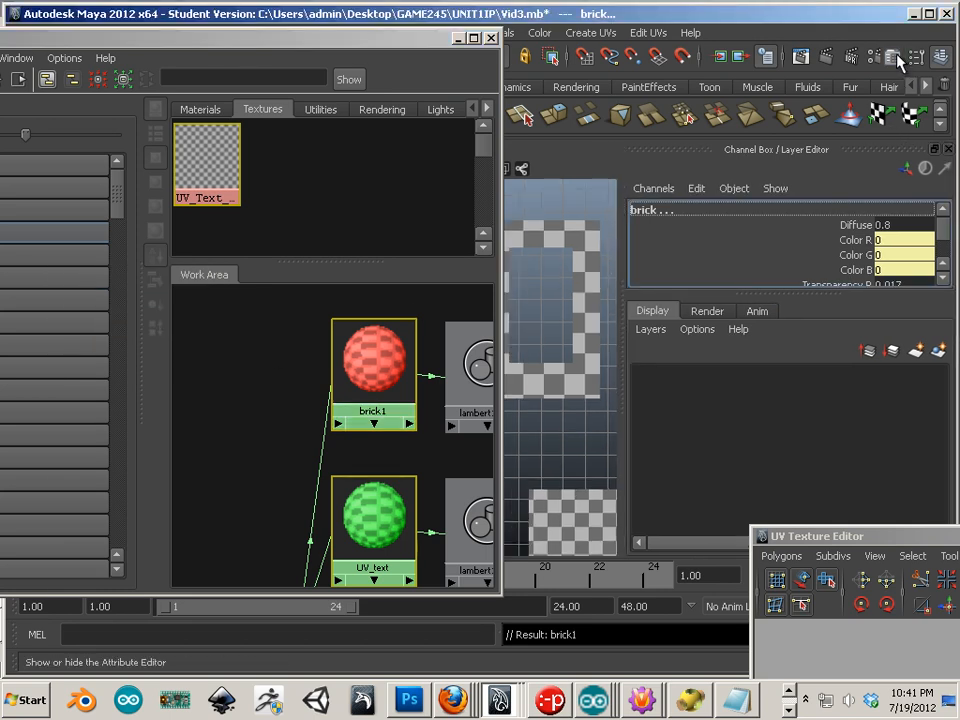
{"action": "left_click", "coordinate": [894, 58]}
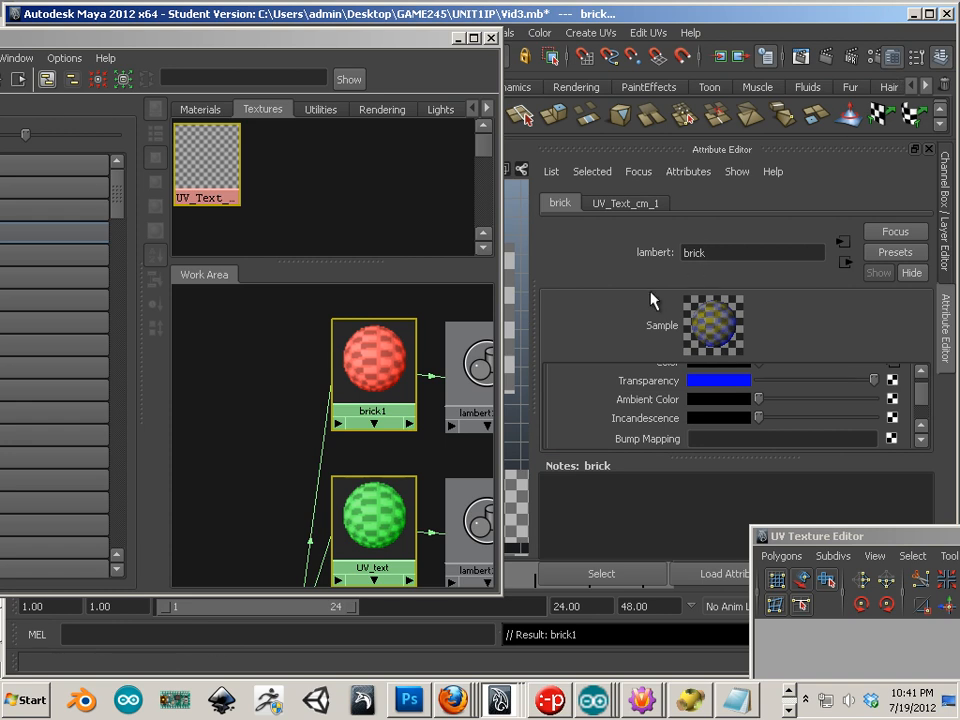
Step: Rename the green UV_text material to wood
{"action": "left_click_drag", "start_coordinate": [208, 460], "coordinate": [224, 380]}
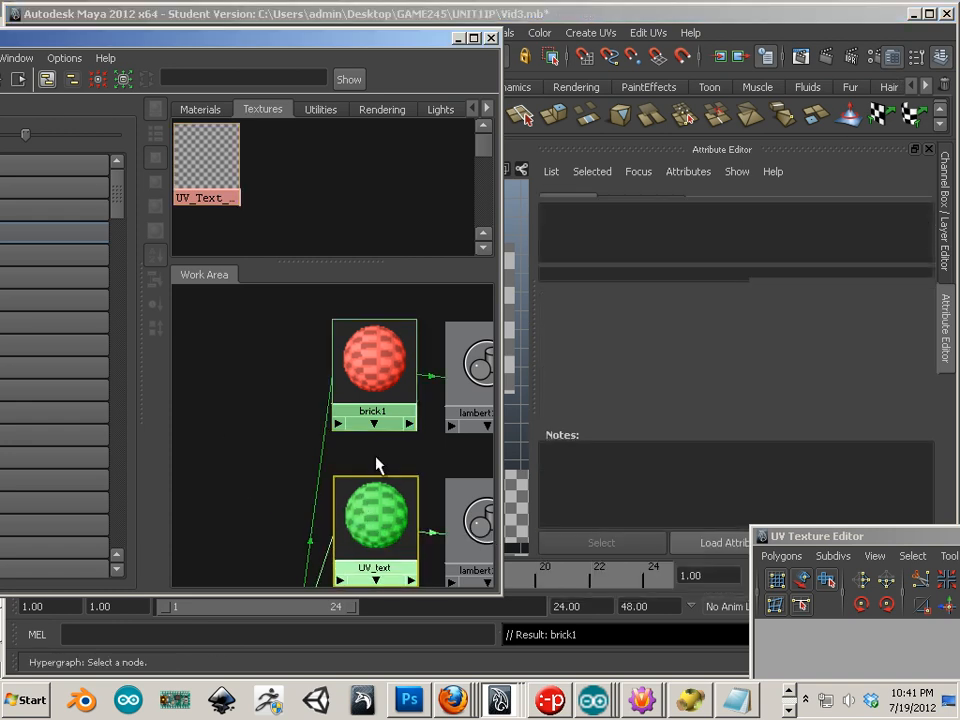
{"action": "left_click_drag", "start_coordinate": [746, 256], "coordinate": [641, 243]}
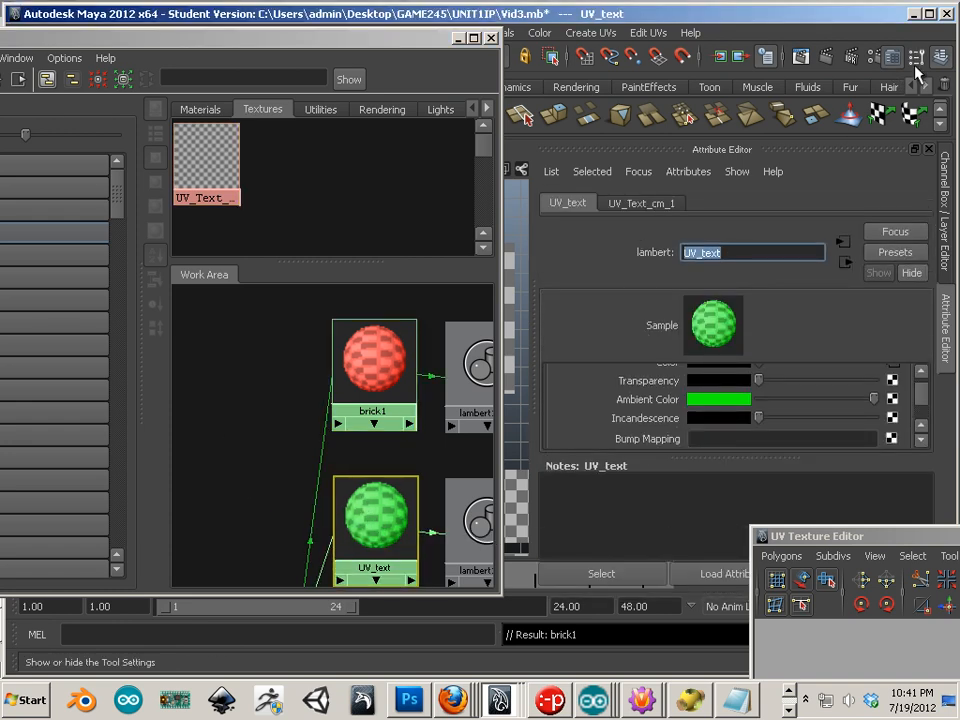
{"action": "left_click", "coordinate": [889, 61]}
{"action": "left_click", "coordinate": [889, 61]}
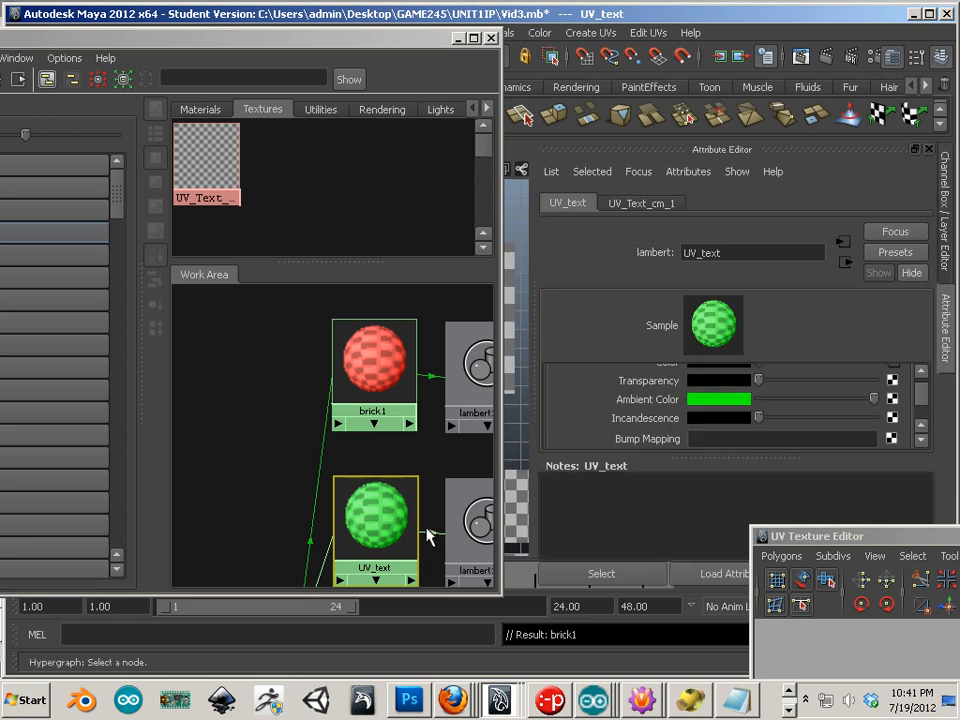
{"action": "left_click_drag", "start_coordinate": [745, 257], "coordinate": [655, 253]}
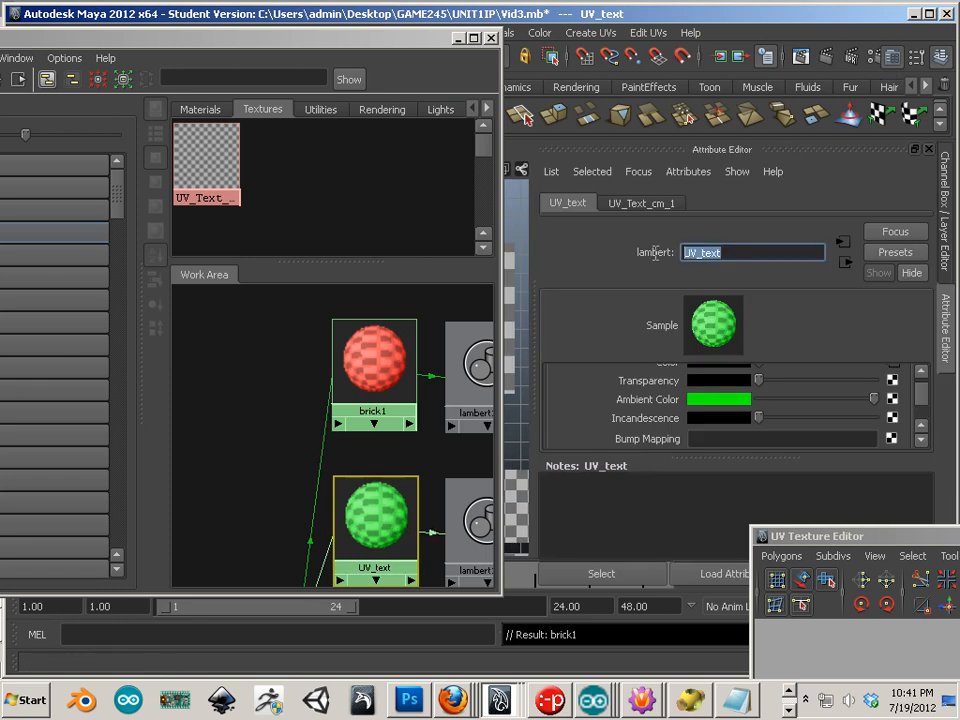
{"action": "type", "text": "wood"}
{"action": "key", "text": "Return"}
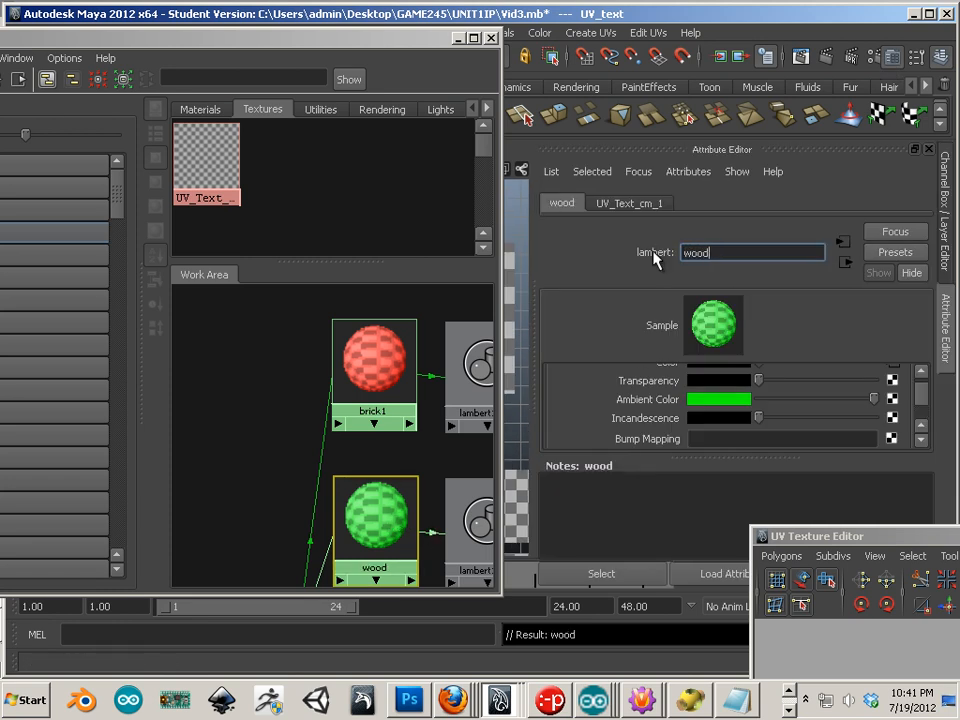
Step: Rename the blue brick material to cement
{"action": "middle_click_drag", "start_coordinate": [268, 461], "coordinate": [253, 259]}
{"action": "left_click", "coordinate": [365, 450]}
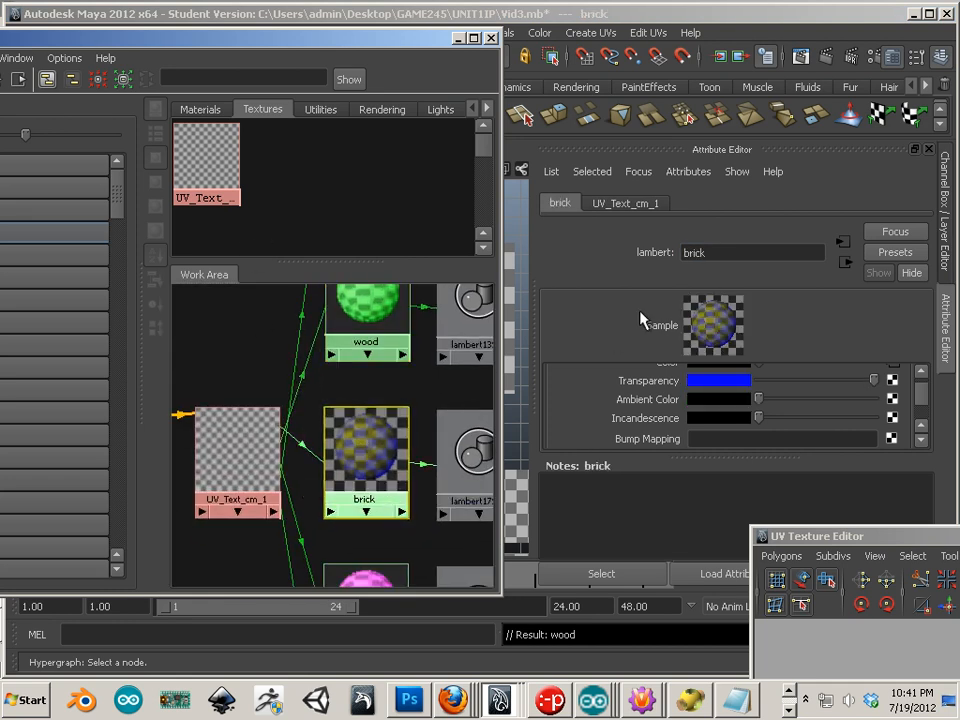
{"action": "left_click", "coordinate": [715, 253]}
{"action": "type", "text": "ce"}
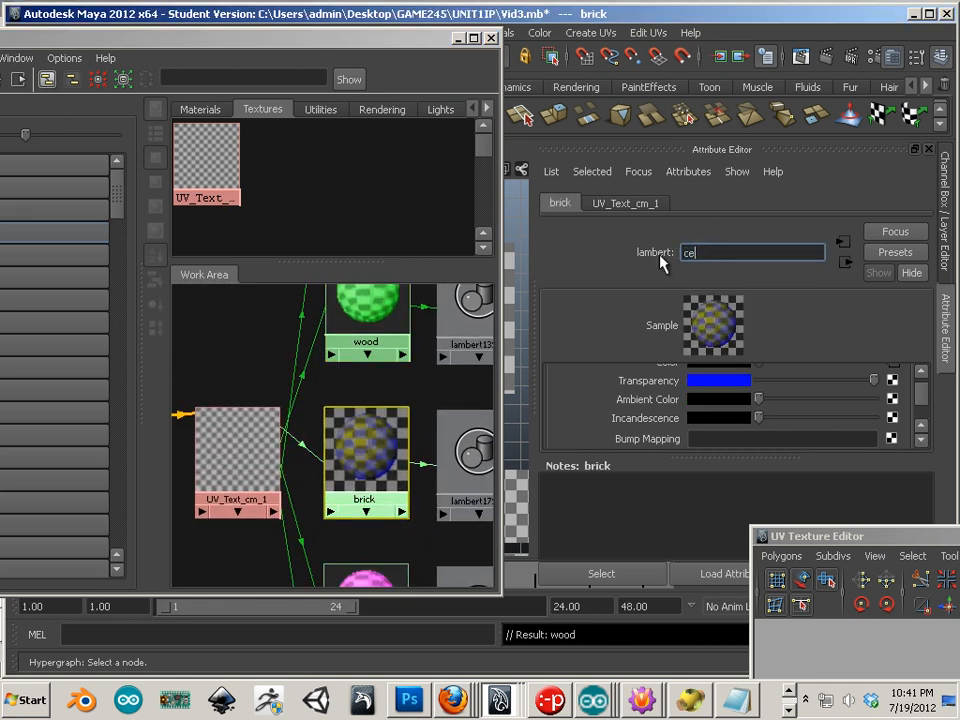
{"action": "type", "text": "m ent"}
{"action": "key", "text": "BackSpace"}
{"action": "key", "text": "BackSpace"}
{"action": "key", "text": "BackSpace"}
{"action": "type", "text": "ent"}
{"action": "key", "text": "Return"}
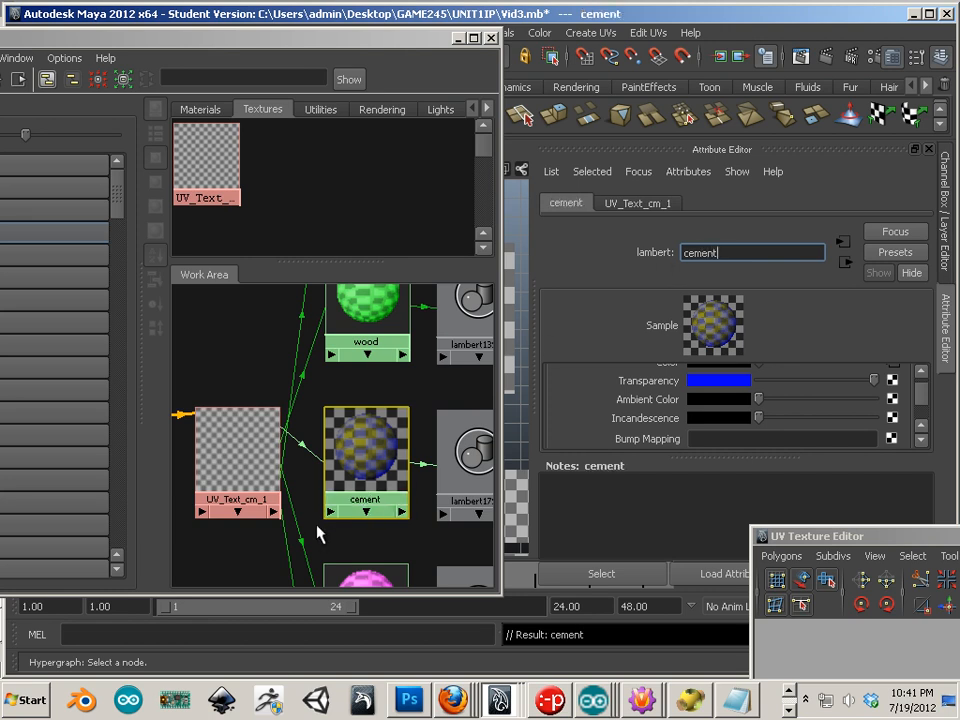
Step: Rename the magenta lambert15 material to metal
{"action": "scroll", "coordinate": [318, 541], "scroll_direction": "down", "scroll_amount": 1}
{"action": "scroll", "coordinate": [318, 541], "scroll_direction": "down", "scroll_amount": 1}
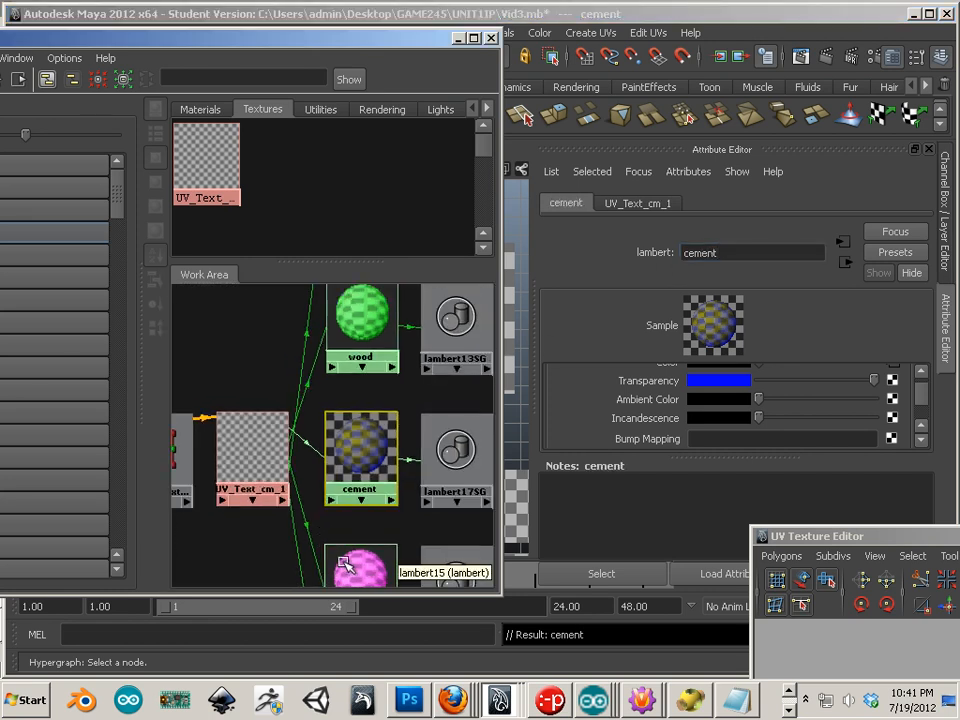
{"action": "left_click", "coordinate": [350, 565]}
{"action": "double_click", "coordinate": [757, 250]}
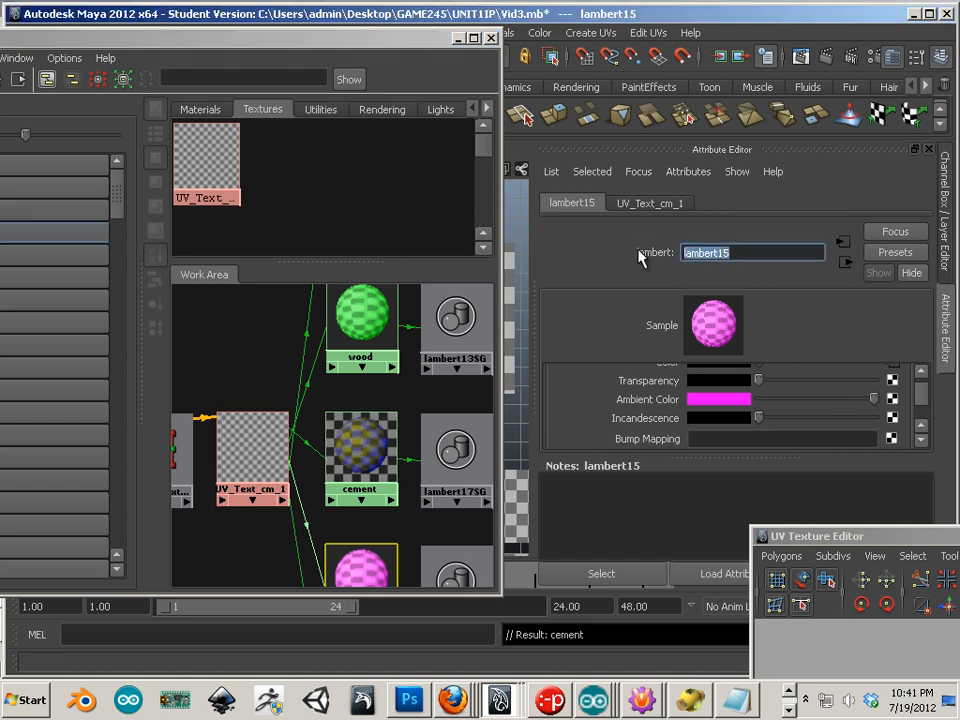
{"action": "type", "text": "metal"}
{"action": "key", "text": "Return"}
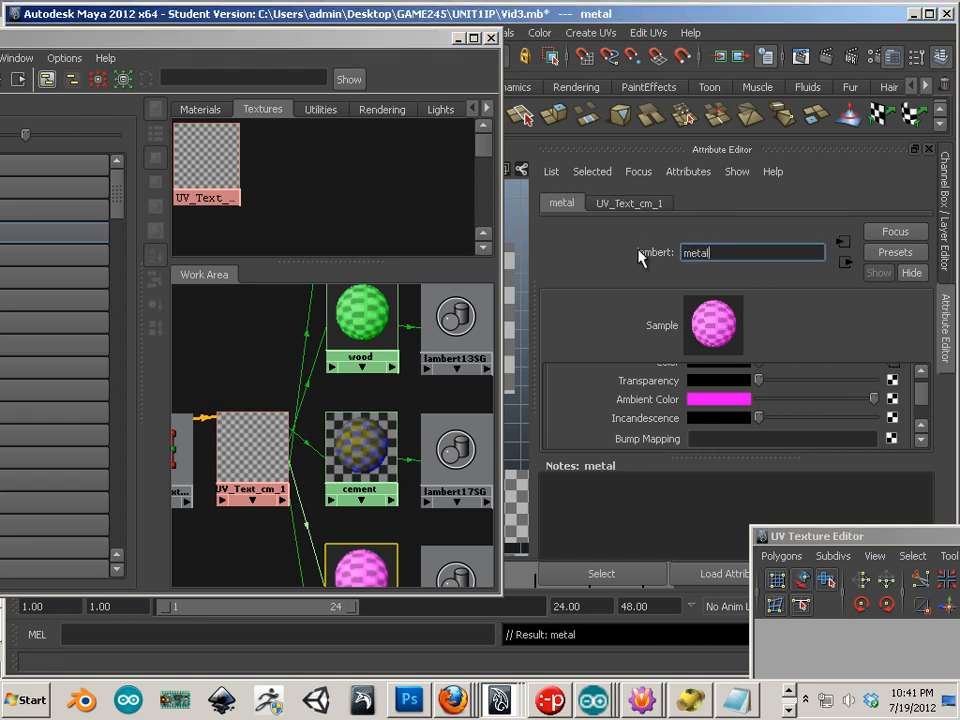
Step: Rename the tan lambert14 material to cor_metal and move the Hypershade window aside
{"action": "scroll", "coordinate": [311, 472], "scroll_direction": "down", "scroll_amount": 1}
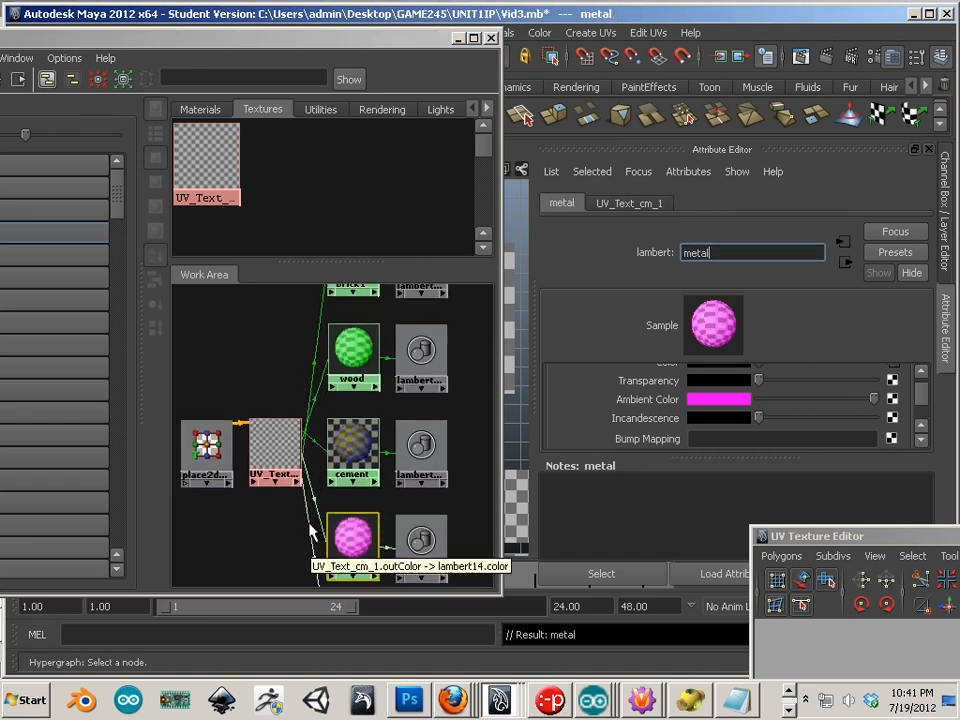
{"action": "middle_click_drag", "start_coordinate": [283, 540], "coordinate": [285, 450], "text": "alt"}
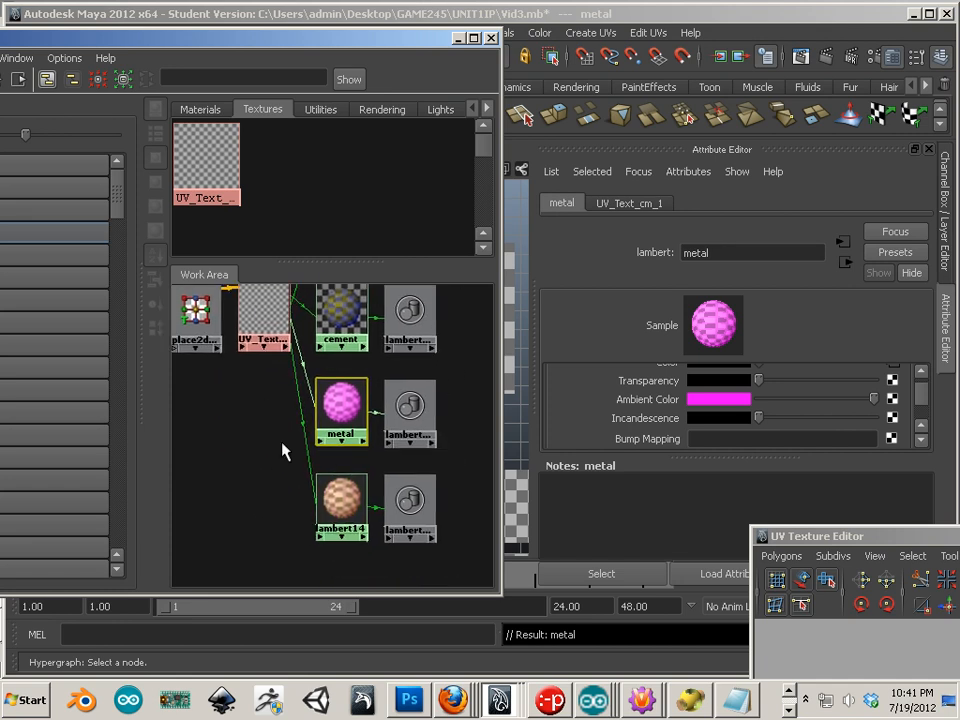
{"action": "left_click", "coordinate": [341, 500]}
{"action": "left_click_drag", "start_coordinate": [765, 252], "coordinate": [649, 252]}
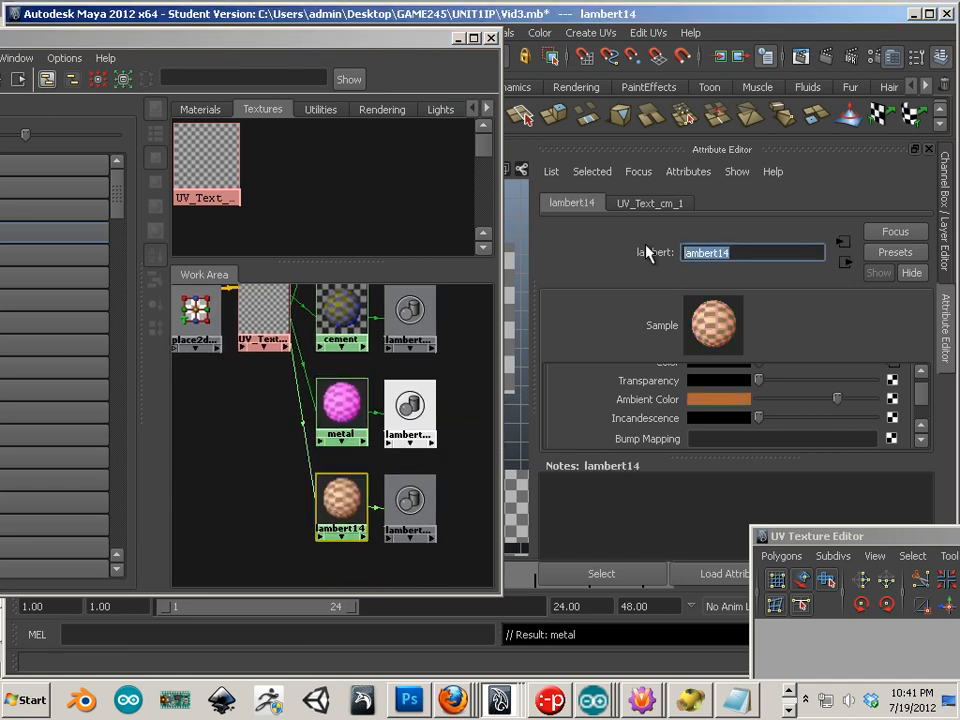
{"action": "type", "text": "cor_metal"}
{"action": "key", "text": "Return"}
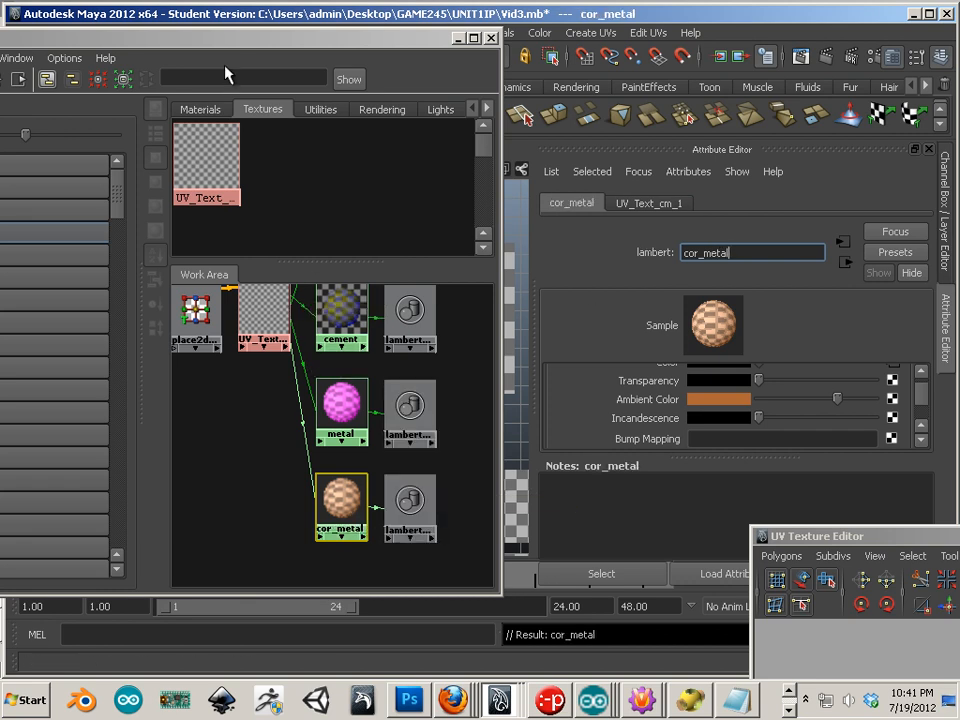
{"action": "left_click_drag", "start_coordinate": [214, 43], "coordinate": [958, 196]}
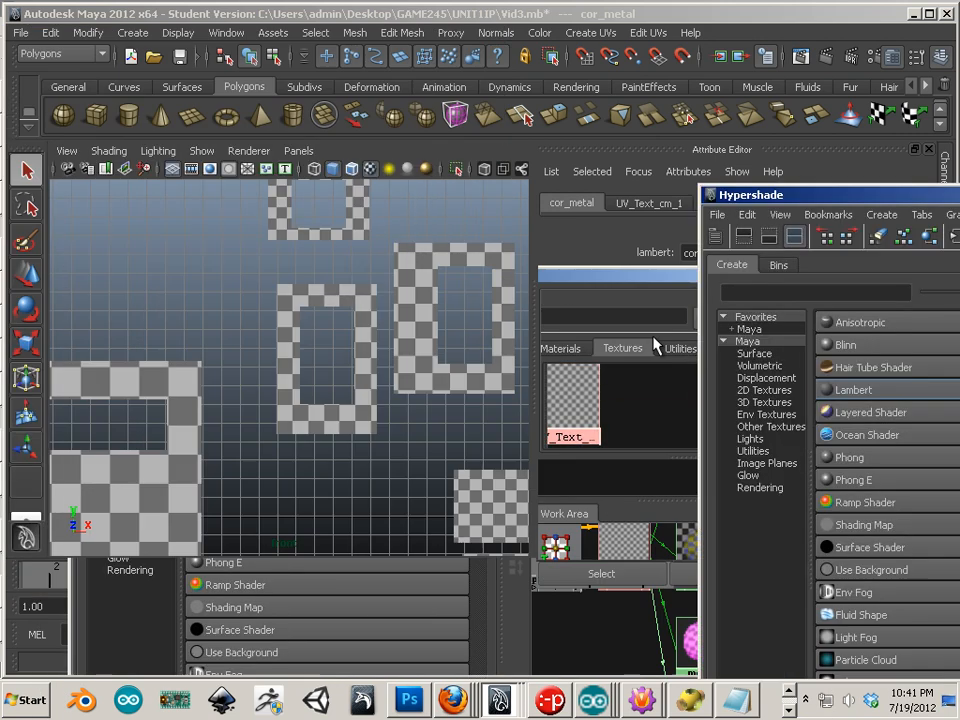
Step: Move Hypershade aside and shift the lower checkered square piece left with the Move tool
{"action": "middle_click_drag", "start_coordinate": [189, 403], "coordinate": [294, 371], "text": "alt"}
{"action": "right_click_drag", "start_coordinate": [294, 371], "coordinate": [190, 352], "text": "alt"}
{"action": "middle_click_drag", "start_coordinate": [274, 379], "coordinate": [205, 411], "text": "alt"}
{"action": "right_click_drag", "start_coordinate": [205, 411], "coordinate": [343, 474], "text": "alt"}
{"action": "left_click_drag", "start_coordinate": [357, 502], "coordinate": [363, 516]}
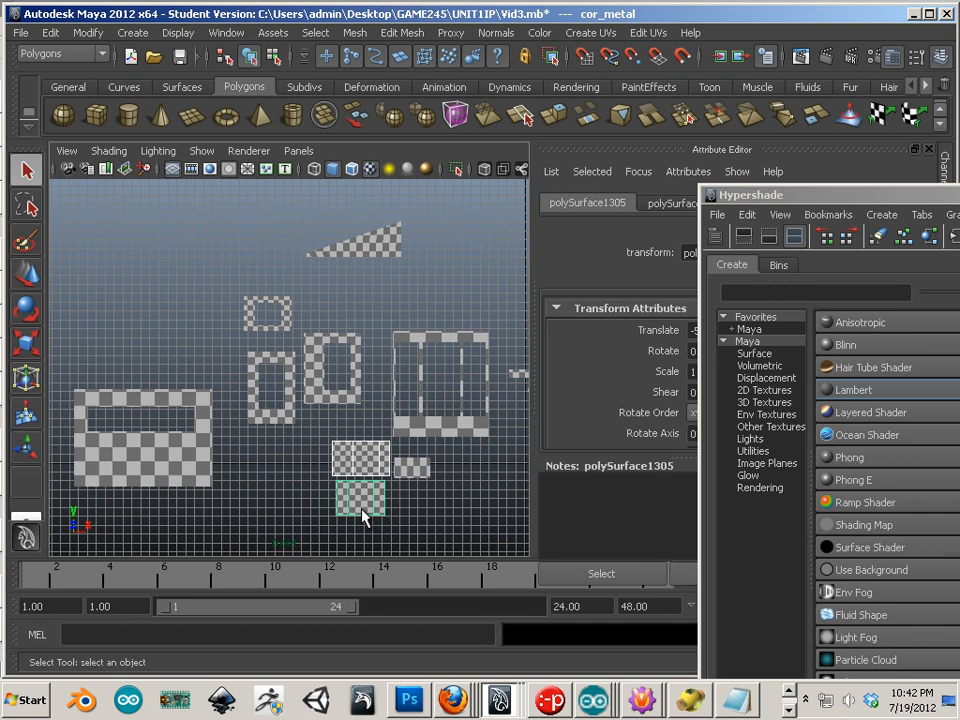
{"action": "key", "text": "w"}
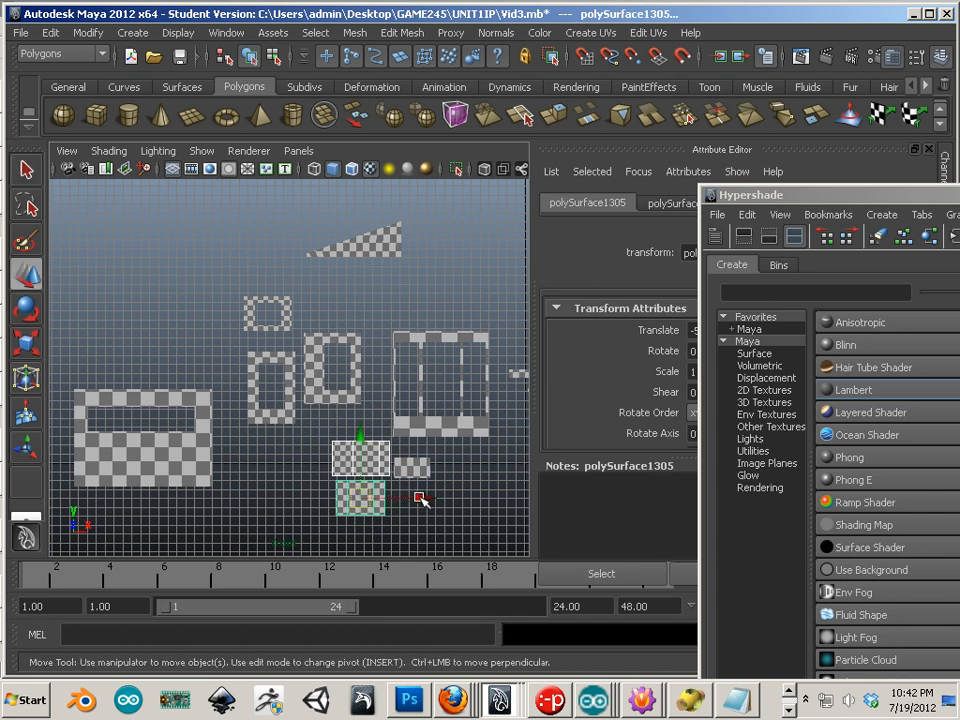
{"action": "left_click_drag", "start_coordinate": [421, 499], "coordinate": [324, 497]}
Step: Select the small piece above the flat strip and move it far to the left
{"action": "middle_click_drag", "start_coordinate": [324, 497], "coordinate": [352, 438], "text": "alt"}
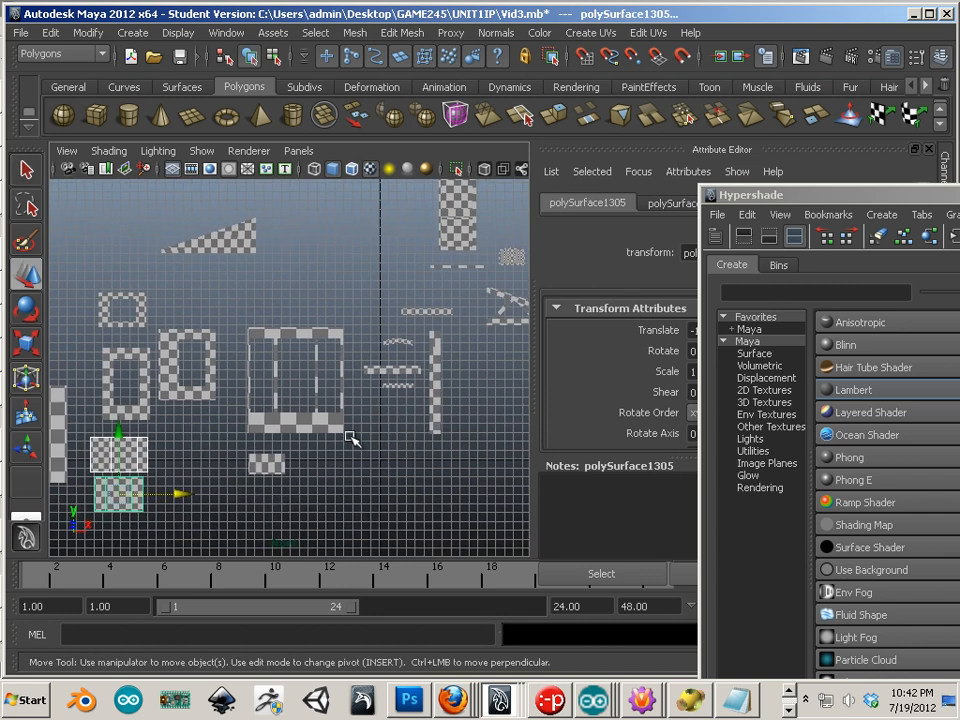
{"action": "left_click", "coordinate": [393, 372]}
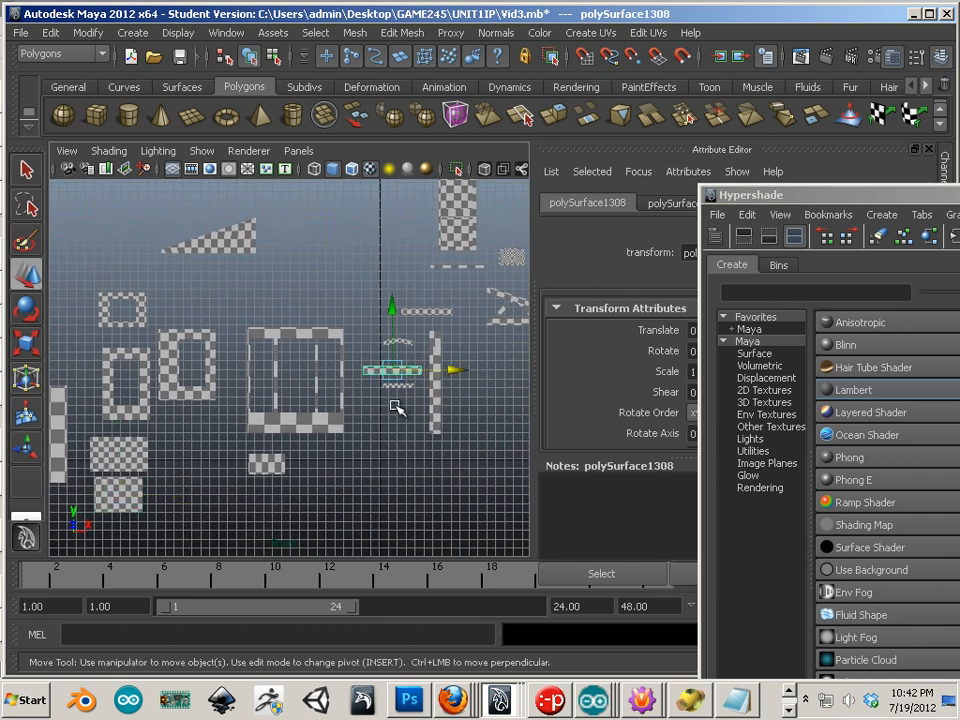
{"action": "left_click", "coordinate": [403, 343]}
{"action": "left_click_drag", "start_coordinate": [461, 345], "coordinate": [118, 332]}
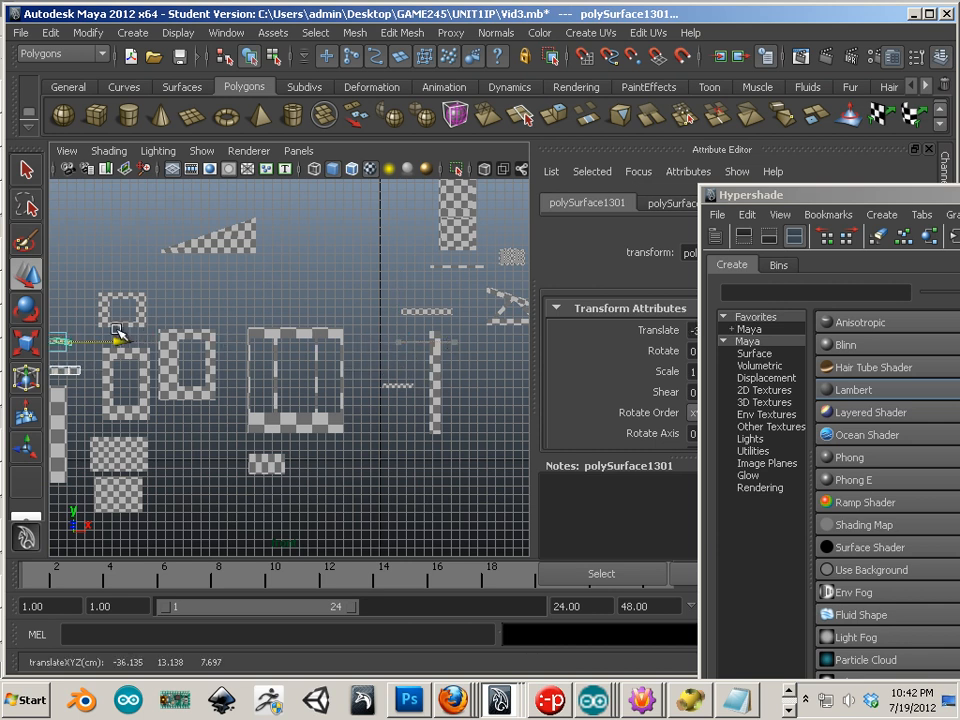
Step: Reframe the front view and move the checkered window frame up and to the right
{"action": "mouse_move", "coordinate": [200, 443]}
{"action": "middle_mouse_down", "text": "alt"}
{"action": "mouse_move", "coordinate": [236, 413]}
{"action": "mouse_move", "coordinate": [214, 429]}
{"action": "middle_mouse_up", "text": "alt"}
{"action": "right_click_drag", "start_coordinate": [214, 429], "coordinate": [513, 491], "text": "alt"}
{"action": "middle_click_drag", "start_coordinate": [513, 491], "coordinate": [193, 356], "text": "alt"}
{"action": "middle_click_drag", "start_coordinate": [264, 371], "coordinate": [321, 401], "text": "alt"}
{"action": "middle_click_drag", "start_coordinate": [346, 430], "coordinate": [131, 371], "text": "alt"}
{"action": "right_click_drag", "start_coordinate": [255, 405], "coordinate": [201, 390], "text": "alt"}
{"action": "middle_click_drag", "start_coordinate": [441, 391], "coordinate": [184, 450], "text": "alt"}
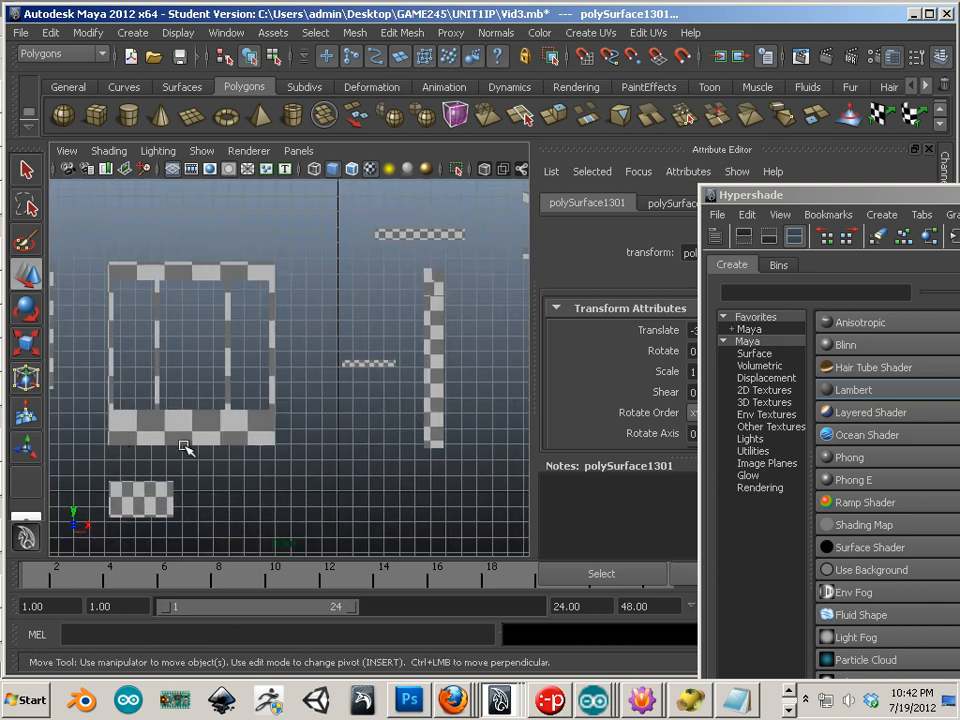
{"action": "right_click_drag", "start_coordinate": [184, 450], "coordinate": [126, 432], "text": "alt"}
{"action": "middle_click_drag", "start_coordinate": [182, 446], "coordinate": [222, 508], "text": "alt"}
{"action": "left_click", "coordinate": [228, 444]}
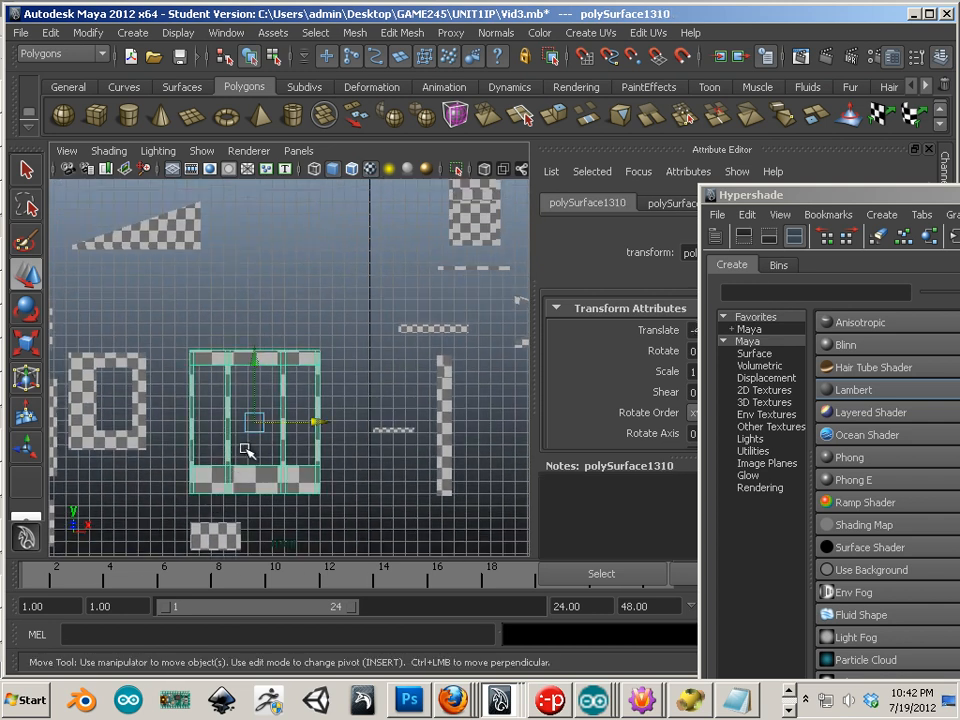
{"action": "left_click_drag", "start_coordinate": [257, 422], "coordinate": [334, 271]}
Step: Move the triangle piece left and down, and the small checker piece right and down
{"action": "middle_click_drag", "start_coordinate": [228, 288], "coordinate": [242, 313], "text": "alt"}
{"action": "left_click", "coordinate": [205, 280]}
{"action": "left_click_drag", "start_coordinate": [208, 282], "coordinate": [75, 313]}
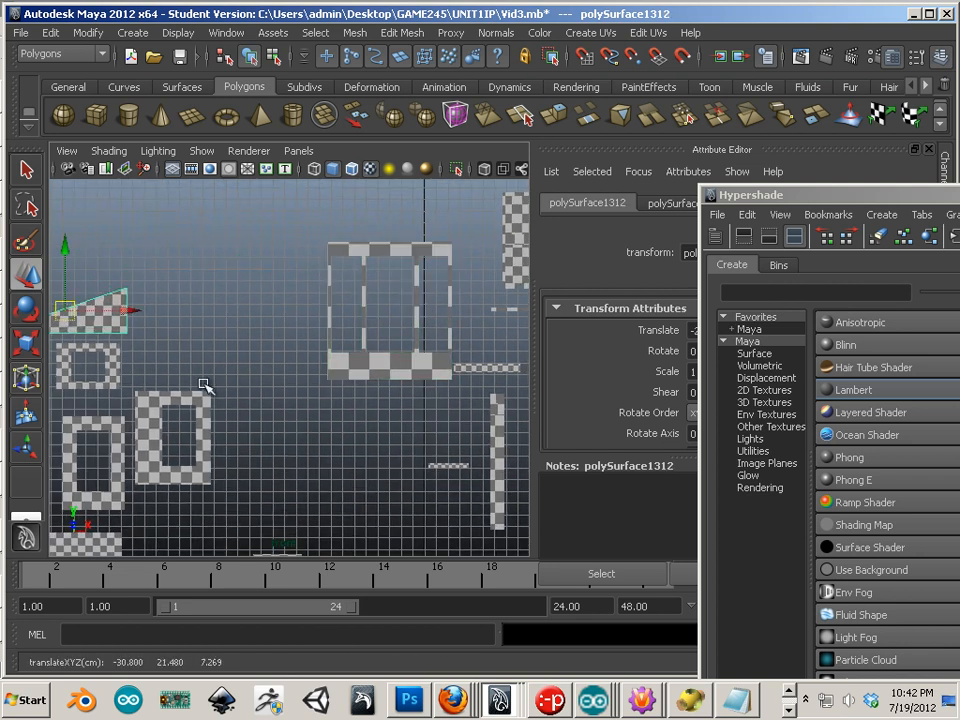
{"action": "middle_click_drag", "start_coordinate": [293, 430], "coordinate": [69, 369], "text": "alt"}
{"action": "left_click", "coordinate": [97, 481]}
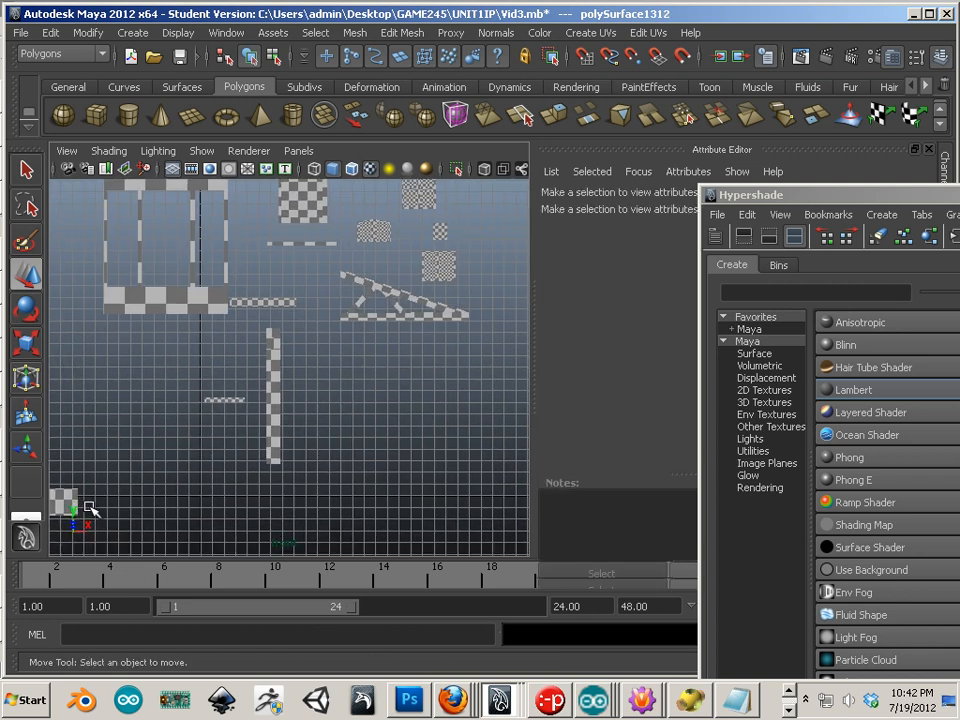
{"action": "middle_click_drag", "start_coordinate": [129, 492], "coordinate": [251, 456], "text": "alt"}
{"action": "left_click", "coordinate": [175, 466]}
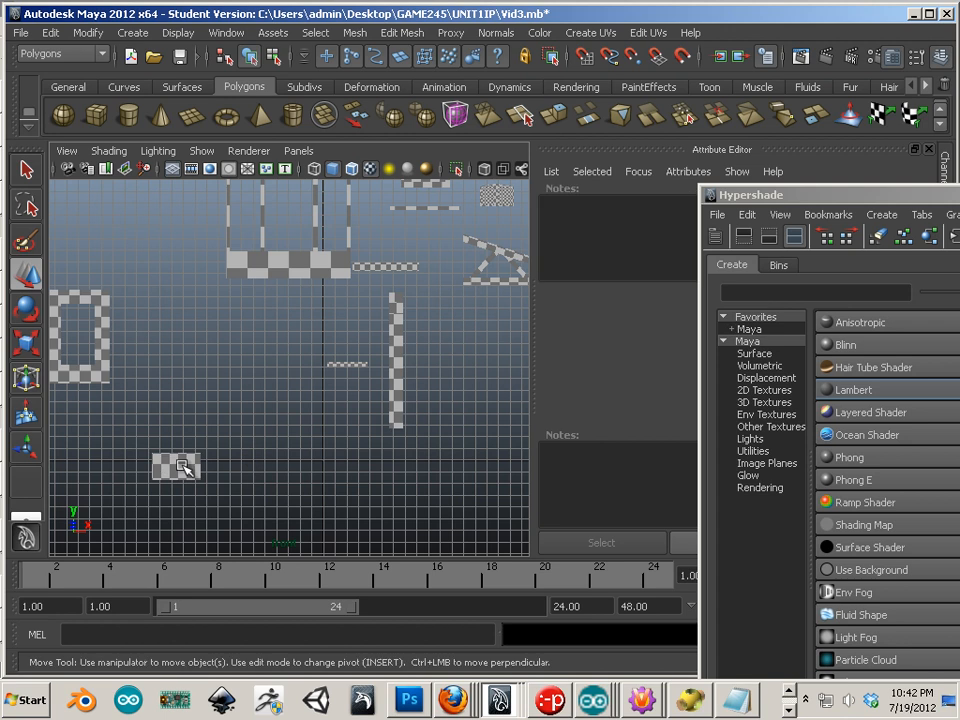
{"action": "left_click_drag", "start_coordinate": [175, 466], "coordinate": [345, 493]}
Step: Move the vertical checkered strip down beside the small checker piece
{"action": "left_click", "coordinate": [390, 398]}
{"action": "left_click_drag", "start_coordinate": [394, 373], "coordinate": [391, 477]}
{"action": "middle_click_drag", "start_coordinate": [288, 381], "coordinate": [267, 416], "text": "alt"}
{"action": "scroll", "coordinate": [270, 423], "scroll_direction": "up", "scroll_amount": 6}
{"action": "scroll", "coordinate": [335, 448], "scroll_direction": "down", "scroll_amount": 2}
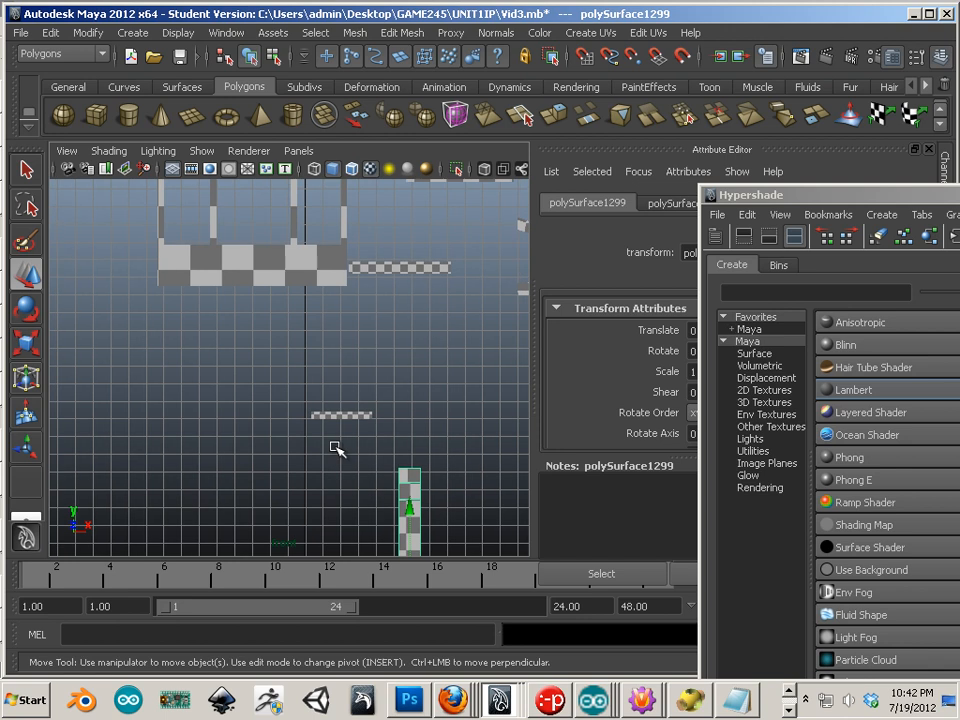
Step: Slide the small strip left and place the arch piece on the right window frame
{"action": "left_click", "coordinate": [330, 415]}
{"action": "middle_click_drag", "start_coordinate": [319, 450], "coordinate": [356, 431], "text": "alt"}
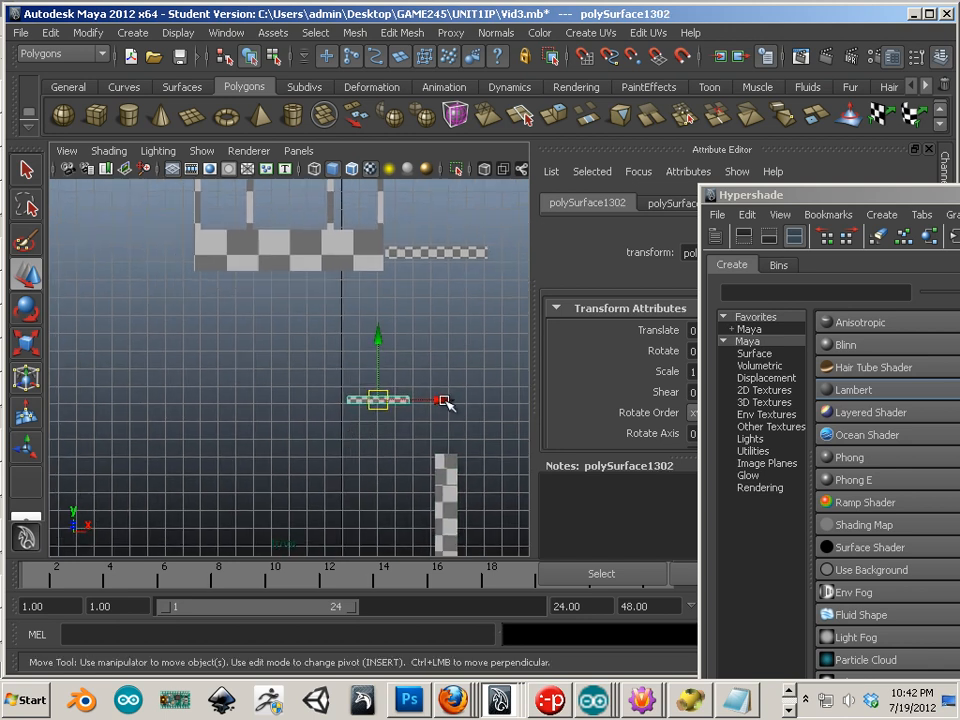
{"action": "left_click_drag", "start_coordinate": [443, 399], "coordinate": [225, 398]}
{"action": "middle_click_drag", "start_coordinate": [225, 398], "coordinate": [396, 389], "text": "alt"}
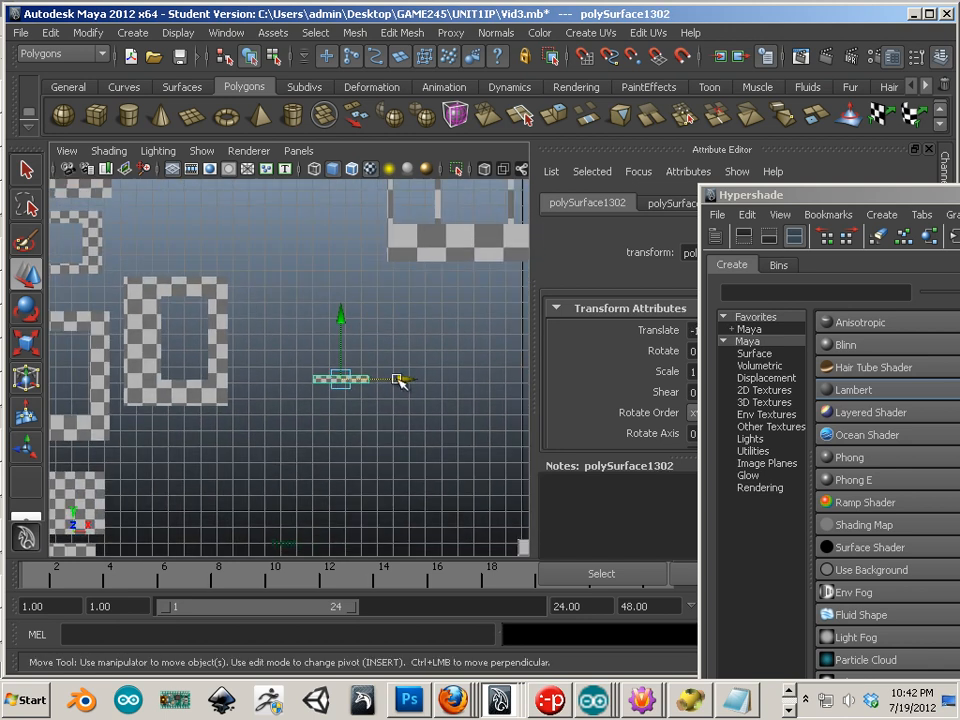
{"action": "left_click_drag", "start_coordinate": [399, 379], "coordinate": [239, 377]}
{"action": "middle_click_drag", "start_coordinate": [204, 306], "coordinate": [380, 366], "text": "alt"}
{"action": "left_click", "coordinate": [122, 371]}
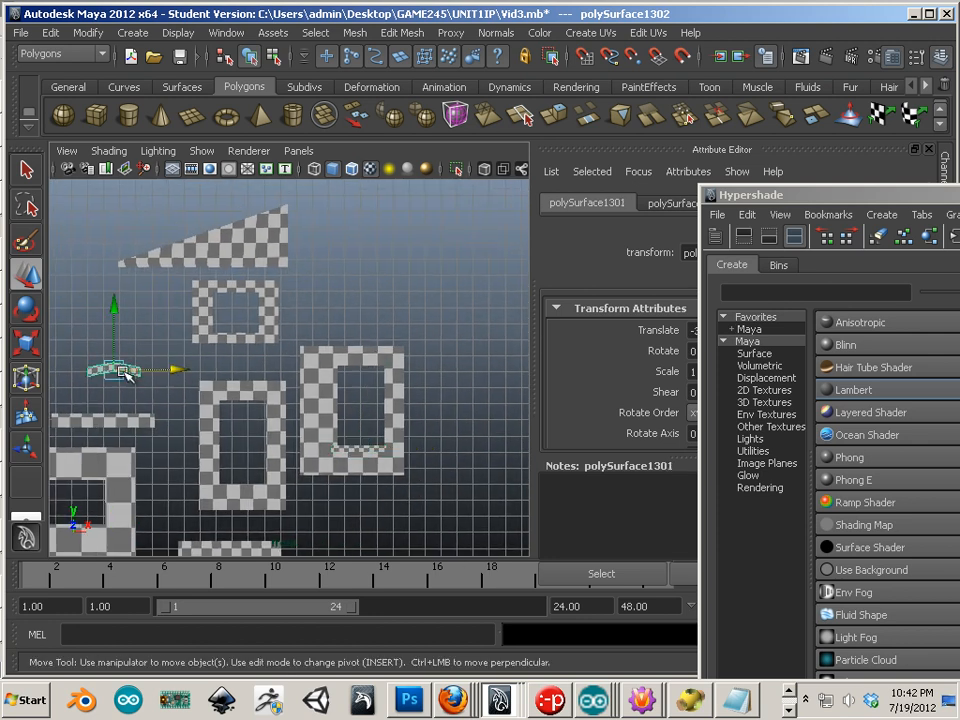
{"action": "left_click_drag", "start_coordinate": [124, 372], "coordinate": [352, 377]}
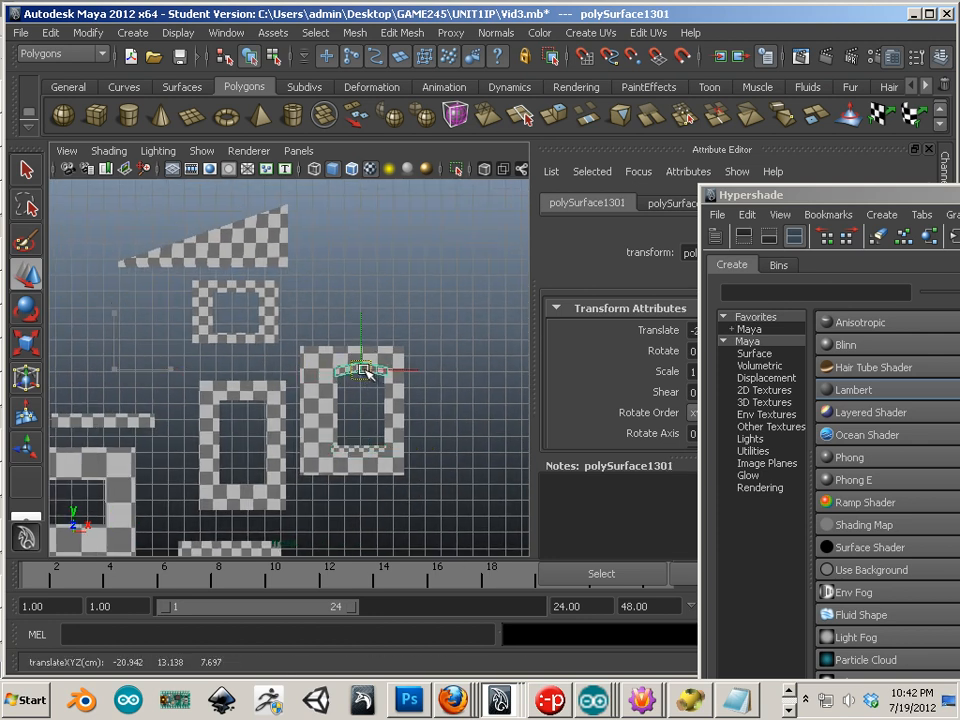
Step: Place the checkered strip on top of the door frame
{"action": "left_click", "coordinate": [110, 418]}
{"action": "left_click_drag", "start_coordinate": [99, 419], "coordinate": [347, 343]}
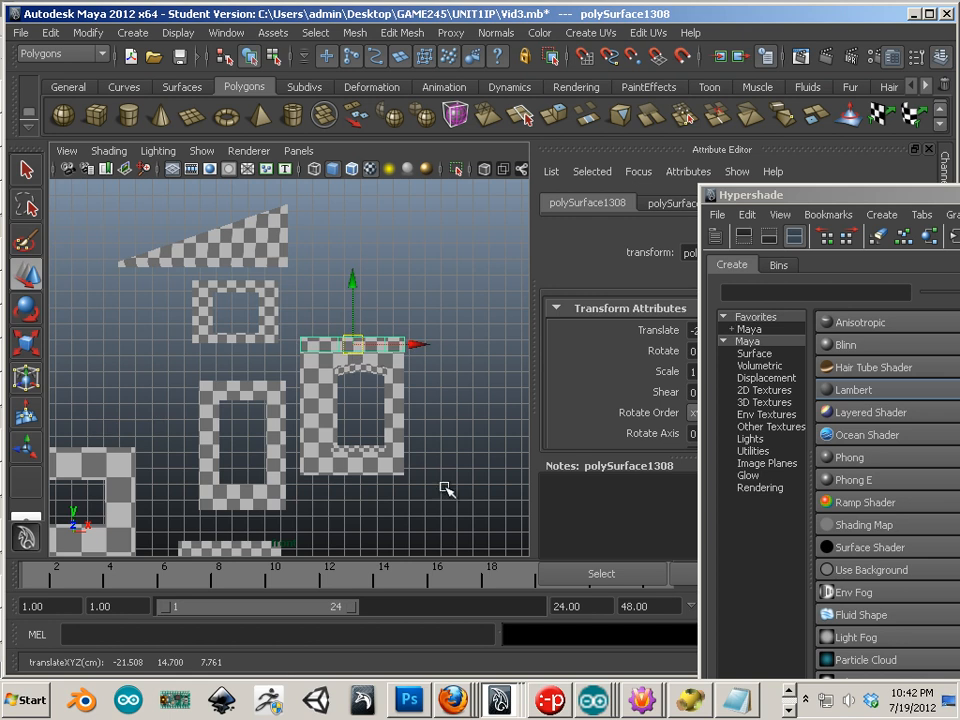
{"action": "middle_click_drag", "start_coordinate": [446, 489], "coordinate": [313, 511], "text": "alt"}
{"action": "scroll", "coordinate": [396, 493], "scroll_direction": "down", "scroll_amount": 2}
{"action": "middle_click_drag", "start_coordinate": [307, 450], "coordinate": [113, 364], "text": "alt"}
{"action": "scroll", "coordinate": [217, 364], "scroll_direction": "down", "scroll_amount": 1}
{"action": "middle_click_drag", "start_coordinate": [247, 349], "coordinate": [206, 447], "text": "alt"}
{"action": "right_click_drag", "start_coordinate": [206, 447], "coordinate": [309, 450], "text": "alt"}
Step: Position the small strip under the ramp and the long thin strip on top of the box
{"action": "left_click", "coordinate": [309, 379]}
{"action": "left_click_drag", "start_coordinate": [313, 381], "coordinate": [459, 421]}
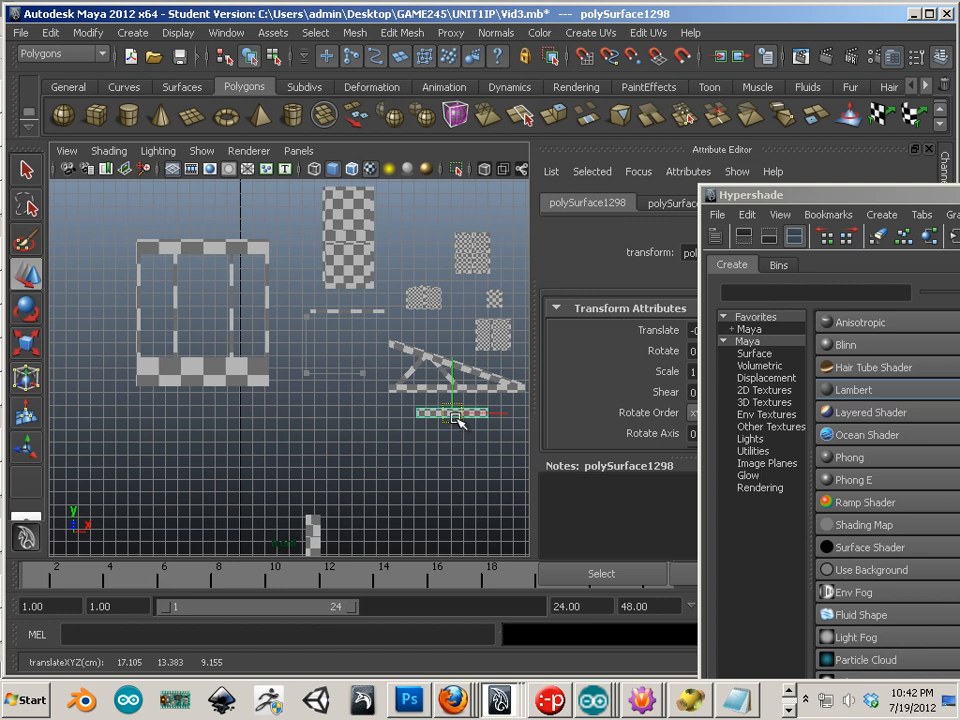
{"action": "right_click_drag", "start_coordinate": [300, 384], "coordinate": [390, 332], "text": "alt"}
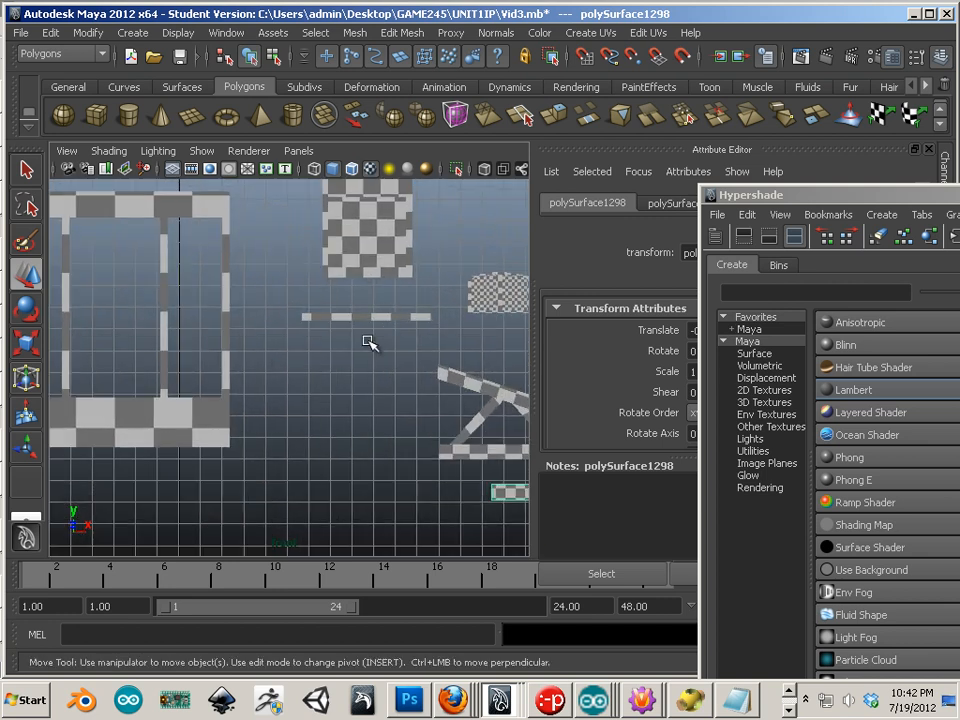
{"action": "left_click", "coordinate": [366, 317]}
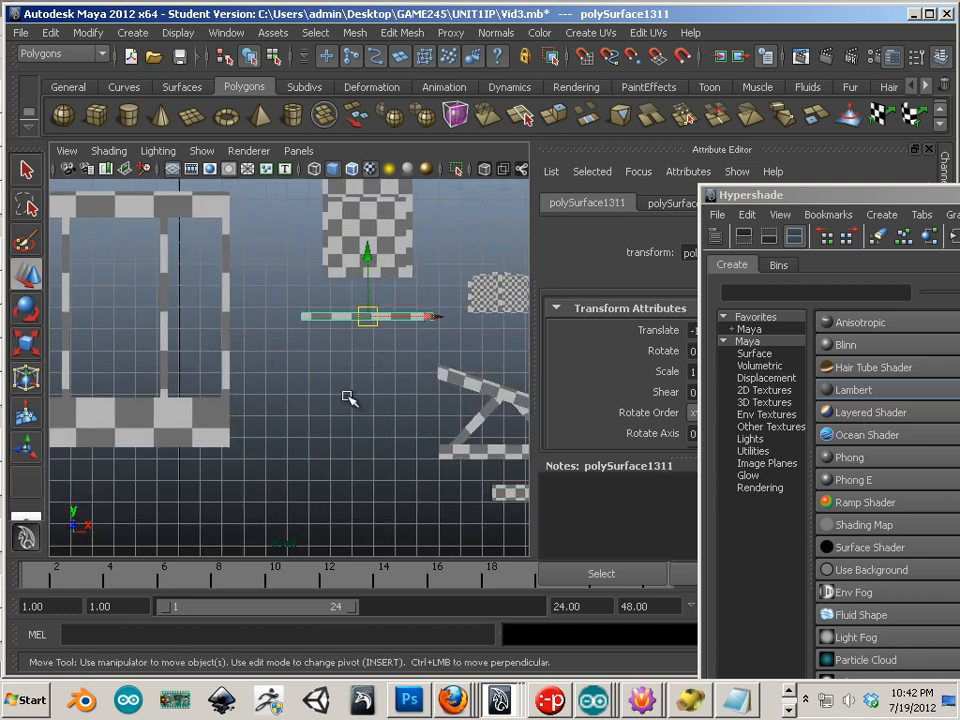
{"action": "left_click_drag", "start_coordinate": [358, 327], "coordinate": [333, 345]}
{"action": "mouse_move", "coordinate": [332, 339]}
{"action": "right_mouse_down", "text": "alt"}
{"action": "mouse_move", "coordinate": [171, 336]}
{"action": "mouse_move", "coordinate": [319, 351]}
{"action": "right_mouse_up", "text": "alt"}
{"action": "left_click_drag", "start_coordinate": [364, 311], "coordinate": [270, 238]}
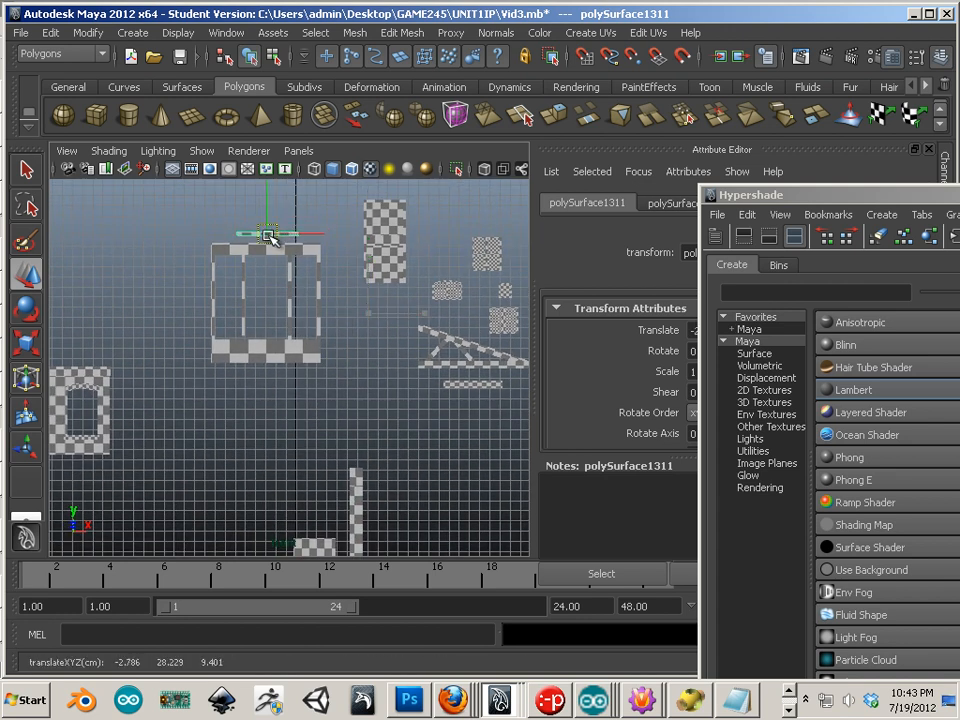
Step: Move the small window and door pieces onto the building and the tall checker column beside the triangle
{"action": "middle_click_drag", "start_coordinate": [375, 318], "coordinate": [326, 396], "text": "alt"}
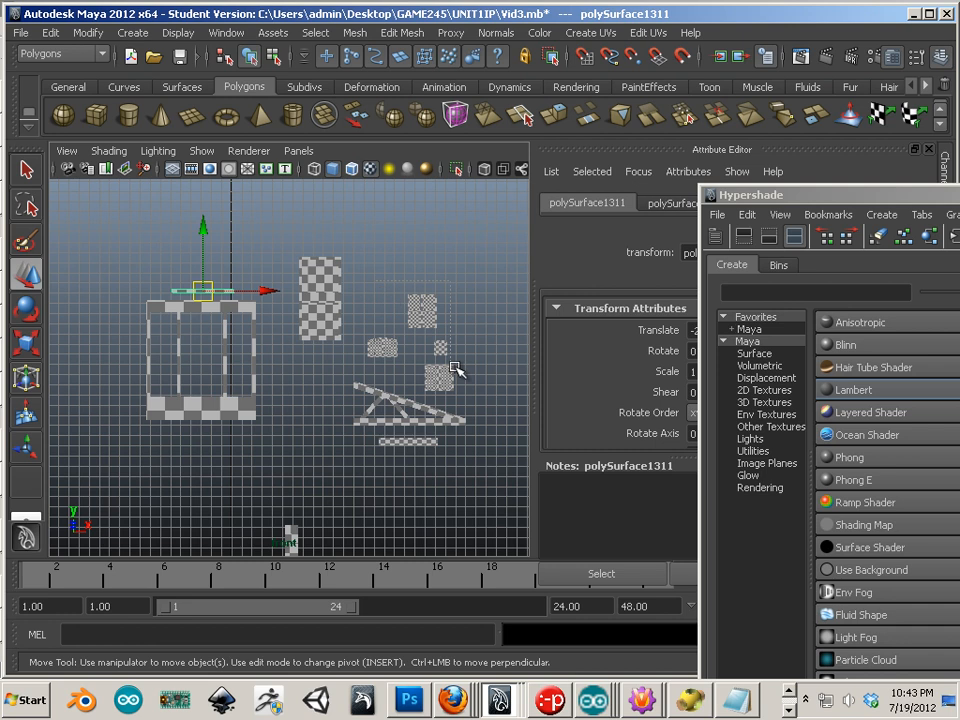
{"action": "left_click_drag", "start_coordinate": [466, 379], "coordinate": [467, 380]}
{"action": "left_click_drag", "start_coordinate": [400, 347], "coordinate": [172, 178]}
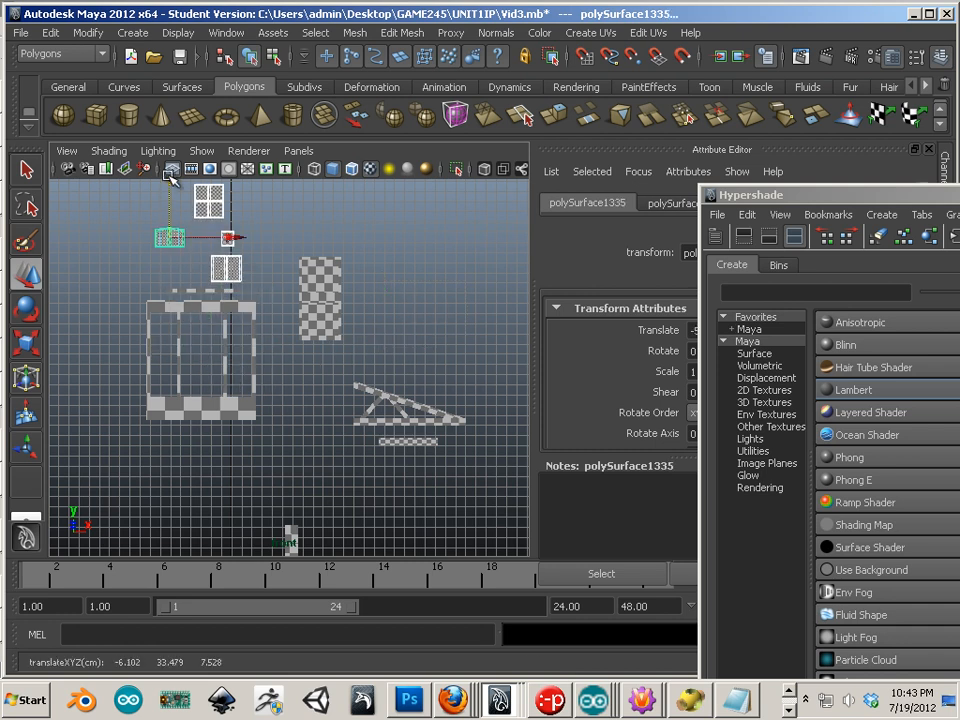
{"action": "left_click", "coordinate": [304, 358]}
{"action": "left_click", "coordinate": [318, 320]}
{"action": "middle_click_drag", "start_coordinate": [302, 431], "coordinate": [342, 314], "text": "alt"}
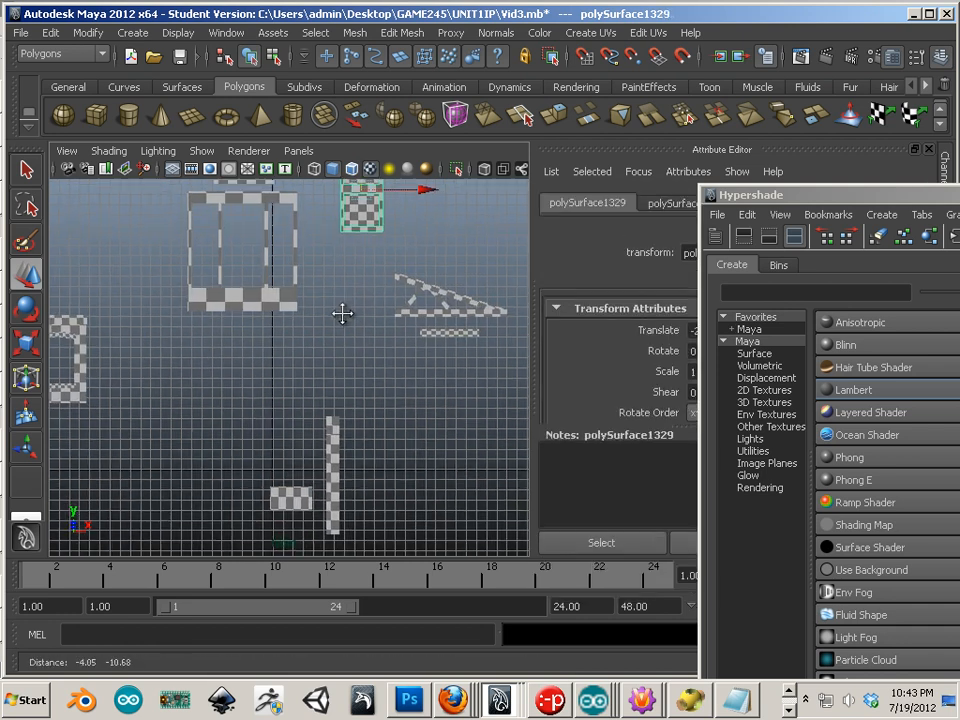
{"action": "left_click_drag", "start_coordinate": [362, 189], "coordinate": [503, 374]}
Step: Marquee-select the left cluster of checker pieces in the front view
{"action": "scroll", "coordinate": [350, 391], "scroll_direction": "down", "scroll_amount": 2}
{"action": "middle_click_drag", "start_coordinate": [348, 389], "coordinate": [407, 394], "text": "alt"}
{"action": "scroll", "coordinate": [360, 390], "scroll_direction": "down", "scroll_amount": 2}
{"action": "middle_click_drag", "start_coordinate": [349, 387], "coordinate": [452, 394], "text": "alt"}
{"action": "middle_click_drag", "start_coordinate": [169, 411], "coordinate": [176, 418], "text": "alt"}
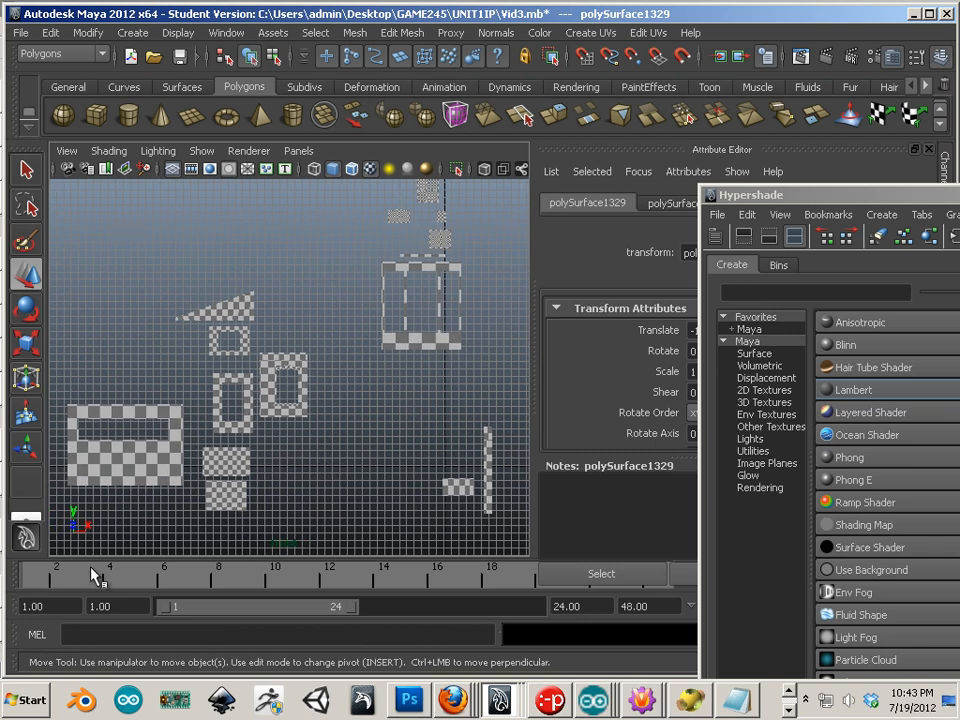
{"action": "left_click_drag", "start_coordinate": [91, 576], "coordinate": [92, 575]}
{"action": "middle_click_drag", "start_coordinate": [261, 440], "coordinate": [285, 449], "text": "alt"}
{"action": "left_click_drag", "start_coordinate": [350, 320], "coordinate": [330, 349]}
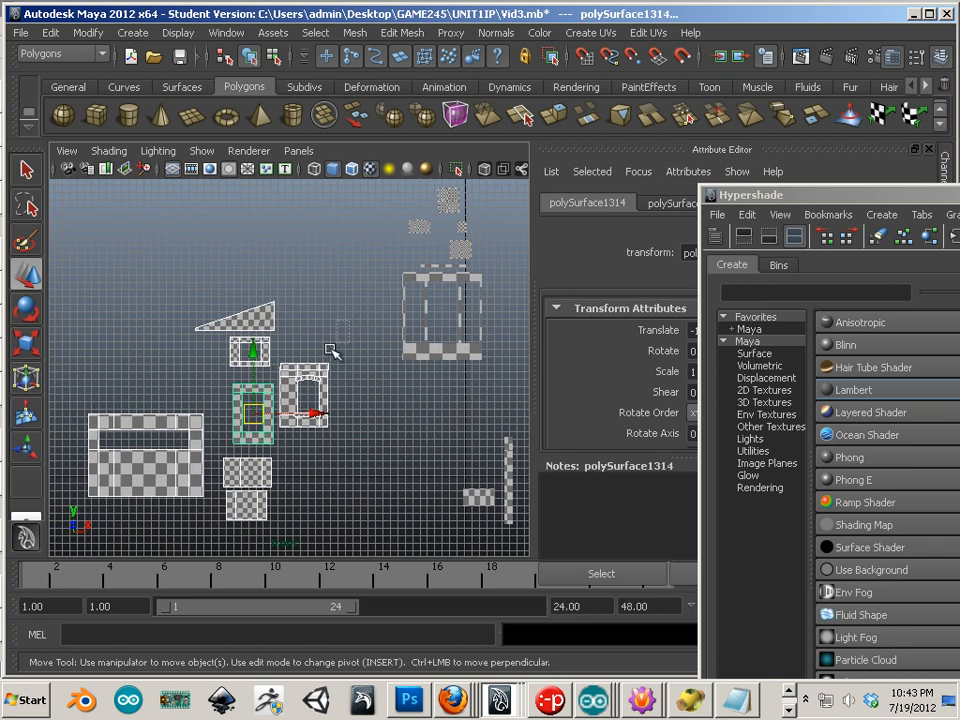
{"action": "middle_click_drag", "start_coordinate": [348, 470], "coordinate": [220, 535], "text": "alt"}
Step: Marquee-select the middle block and vertical strip, then switch to the persp panel with the spacebar
{"action": "left_click_drag", "start_coordinate": [245, 221], "coordinate": [350, 410]}
{"action": "middle_click_drag", "start_coordinate": [326, 439], "coordinate": [221, 313], "text": "alt"}
{"action": "left_click_drag", "start_coordinate": [313, 257], "coordinate": [417, 375]}
{"action": "middle_click_drag", "start_coordinate": [332, 474], "coordinate": [378, 419], "text": "alt"}
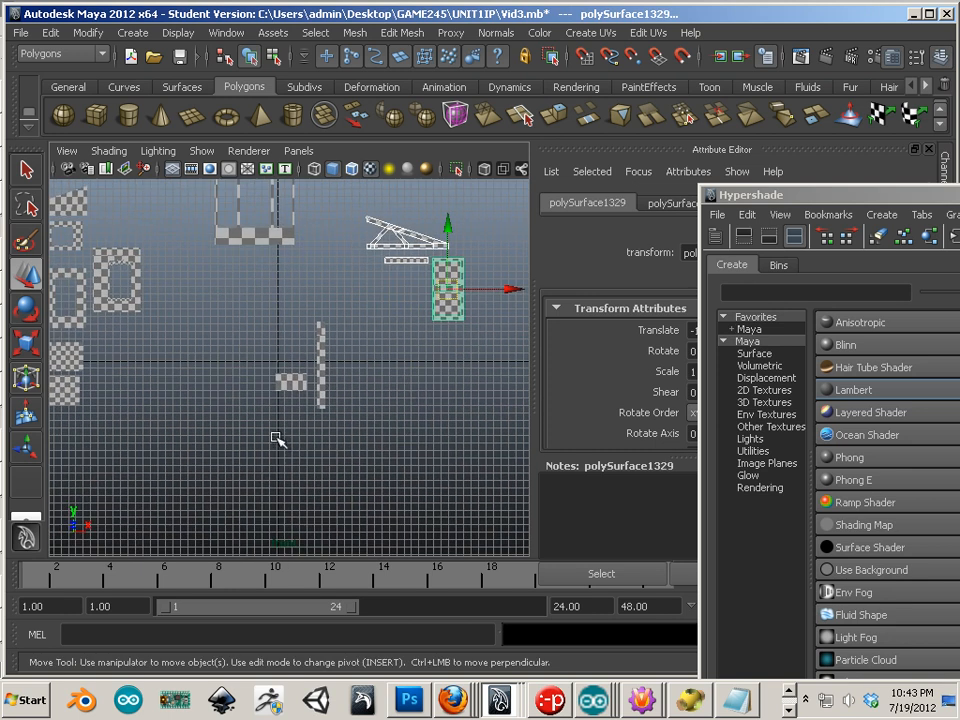
{"action": "left_click_drag", "start_coordinate": [275, 438], "coordinate": [277, 438]}
{"action": "middle_click_drag", "start_coordinate": [281, 437], "coordinate": [289, 458], "text": "alt"}
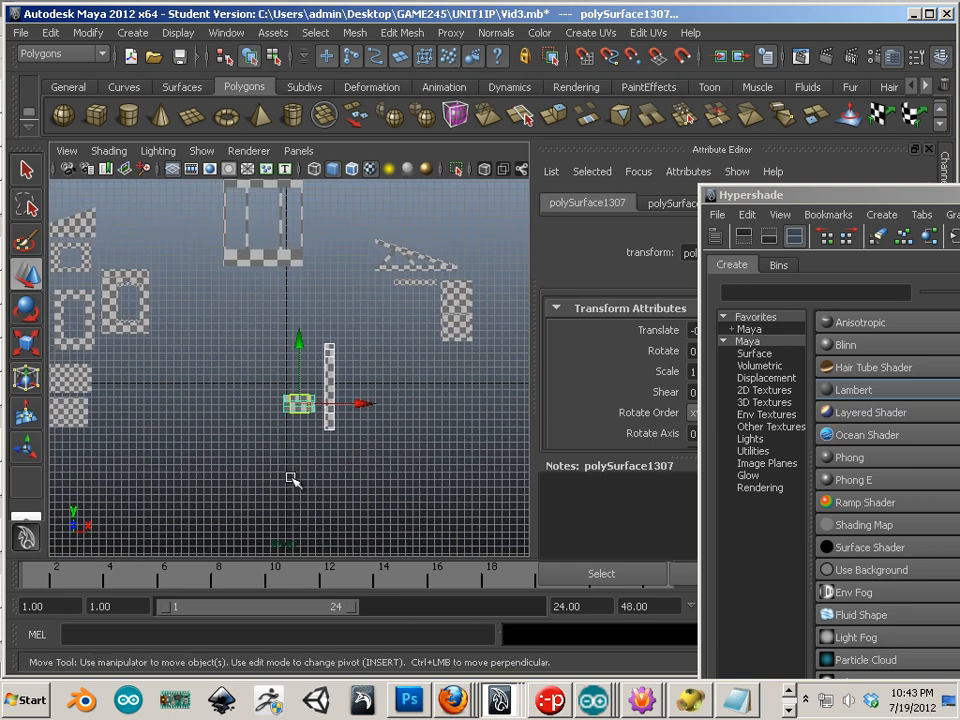
{"action": "key", "text": "space"}
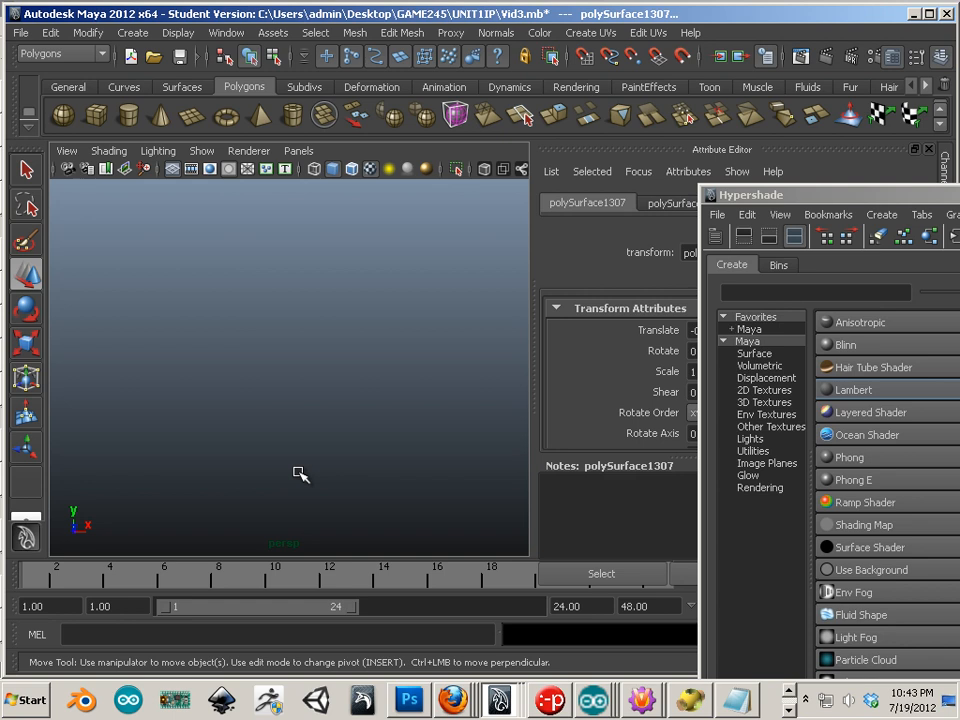
Step: Frame the selected pieces and orbit the perspective camera around them
{"action": "key", "text": "f"}
{"action": "left_click_drag", "start_coordinate": [339, 497], "coordinate": [372, 484], "text": "alt"}
{"action": "middle_click_drag", "start_coordinate": [372, 484], "coordinate": [287, 628], "text": "alt"}
{"action": "right_click_drag", "start_coordinate": [287, 628], "coordinate": [274, 459], "text": "alt"}
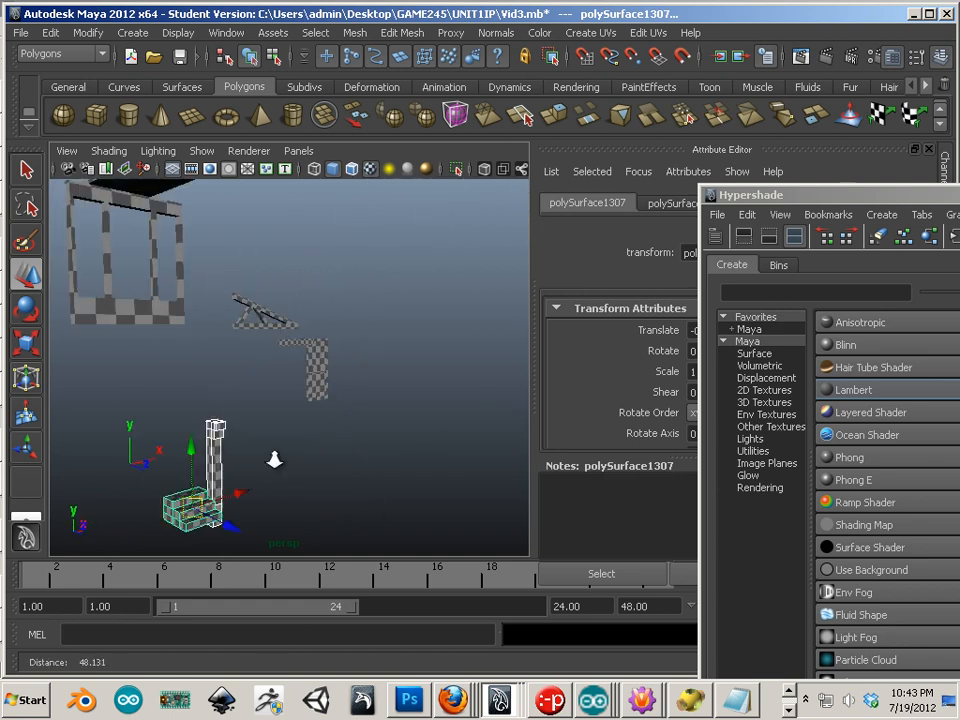
{"action": "left_click_drag", "start_coordinate": [274, 459], "coordinate": [259, 443], "text": "alt"}
{"action": "middle_click_drag", "start_coordinate": [259, 443], "coordinate": [251, 401], "text": "alt"}
{"action": "left_click_drag", "start_coordinate": [251, 401], "coordinate": [231, 402], "text": "alt"}
{"action": "middle_click_drag", "start_coordinate": [231, 402], "coordinate": [163, 446], "text": "alt"}
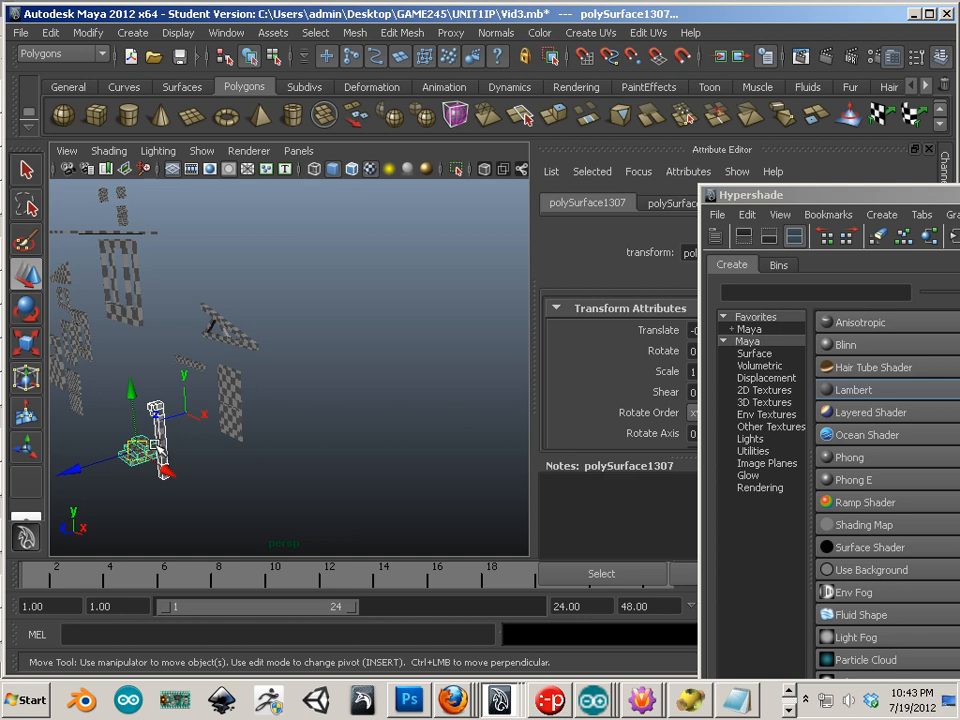
{"action": "right_click_drag", "start_coordinate": [163, 446], "coordinate": [201, 478], "text": "alt"}
{"action": "middle_click_drag", "start_coordinate": [201, 478], "coordinate": [128, 493], "text": "alt"}
{"action": "left_click_drag", "start_coordinate": [128, 493], "coordinate": [143, 470], "text": "alt"}
{"action": "middle_click_drag", "start_coordinate": [143, 470], "coordinate": [418, 469], "text": "alt"}
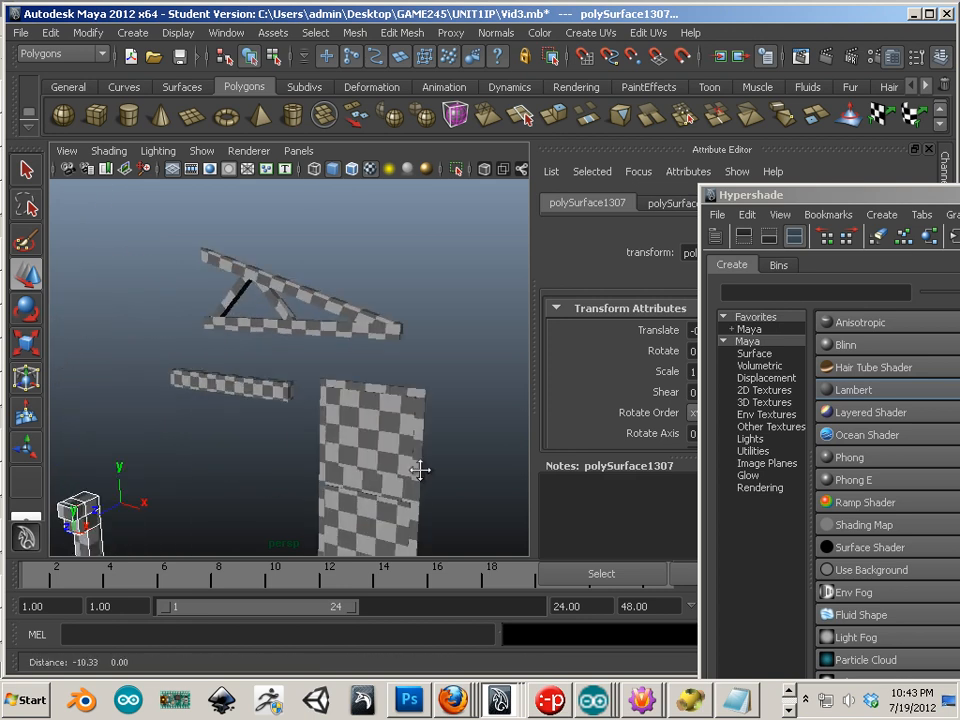
Step: Select the checkered roof panel and move it to the right along X
{"action": "left_click", "coordinate": [285, 389]}
{"action": "left_click", "coordinate": [296, 325]}
{"action": "middle_click_drag", "start_coordinate": [117, 362], "coordinate": [456, 536], "text": "alt"}
{"action": "middle_click_drag", "start_coordinate": [298, 455], "coordinate": [298, 455], "text": "alt"}
{"action": "left_click_drag", "start_coordinate": [298, 455], "coordinate": [325, 462], "text": "alt"}
{"action": "left_click", "coordinate": [289, 369]}
{"action": "right_click_drag", "start_coordinate": [289, 369], "coordinate": [158, 340], "text": "alt"}
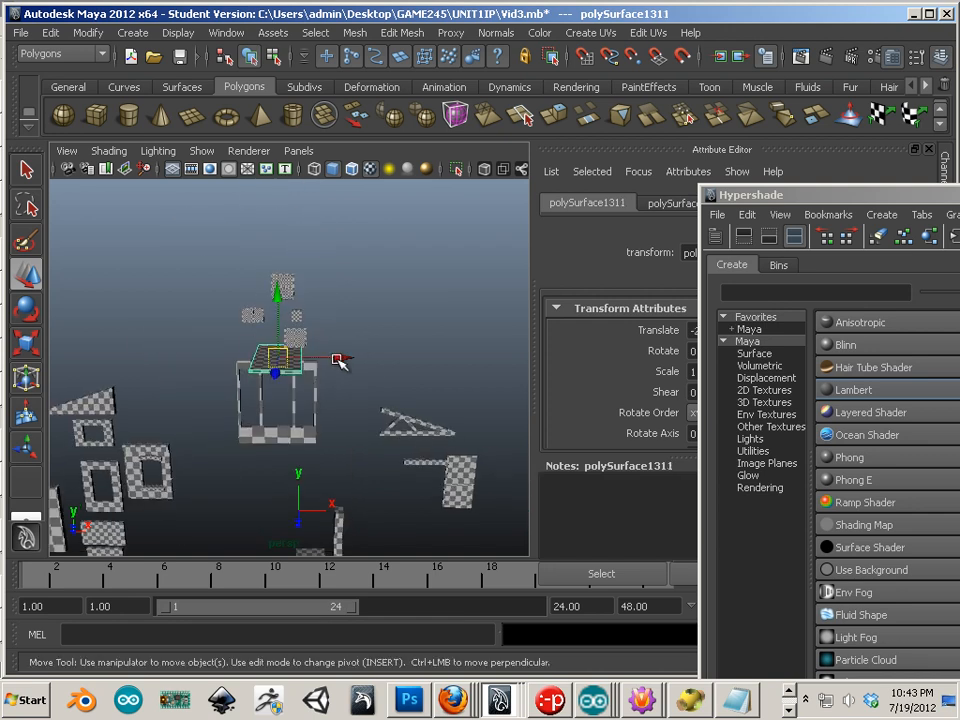
{"action": "left_click_drag", "start_coordinate": [340, 362], "coordinate": [523, 385]}
{"action": "left_click_drag", "start_coordinate": [375, 361], "coordinate": [106, 498], "text": "alt"}
Step: Marquee-select the six wall and frame pieces and bring Hypershade back into view
{"action": "middle_click_drag", "start_coordinate": [164, 440], "coordinate": [197, 360], "text": "alt"}
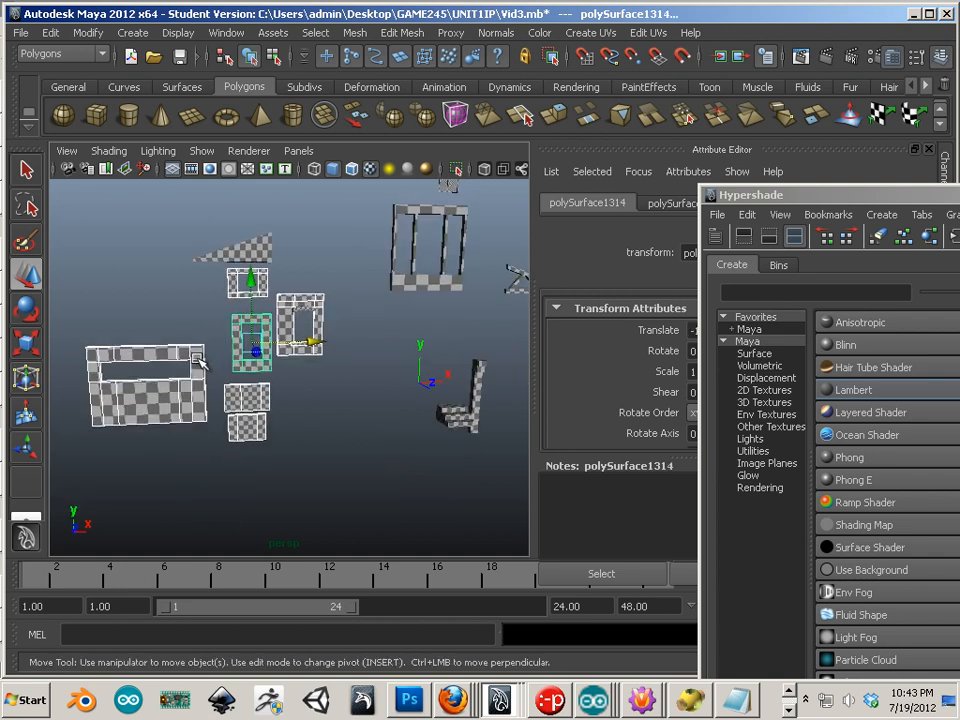
{"action": "left_click_drag", "start_coordinate": [197, 360], "coordinate": [238, 374], "text": "alt"}
{"action": "middle_click_drag", "start_coordinate": [238, 374], "coordinate": [350, 417], "text": "alt"}
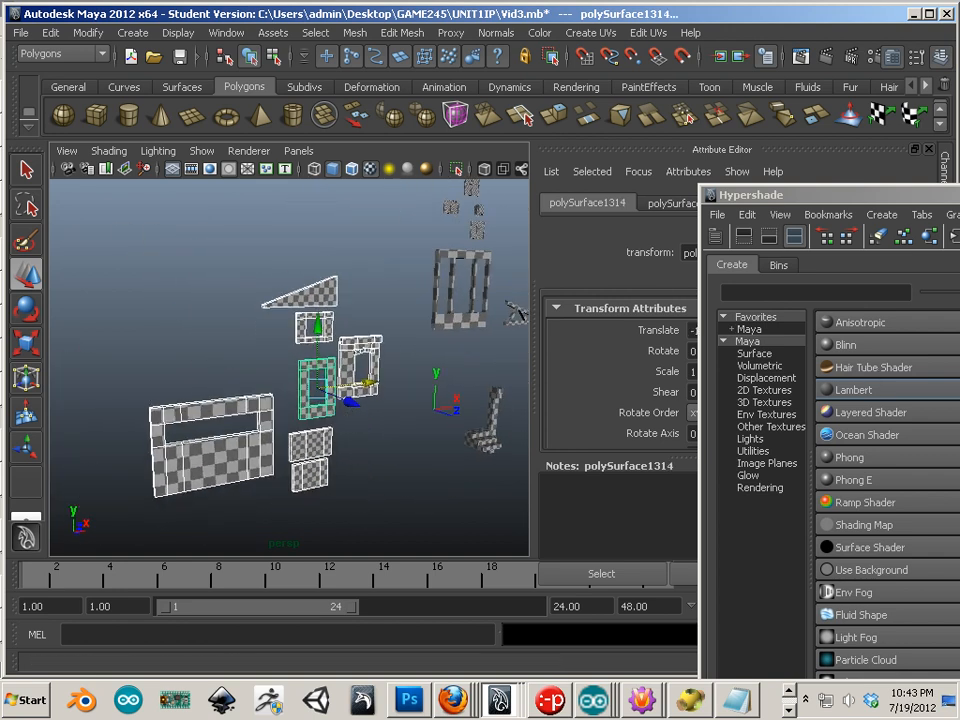
{"action": "left_click_drag", "start_coordinate": [959, 195], "coordinate": [799, 120]}
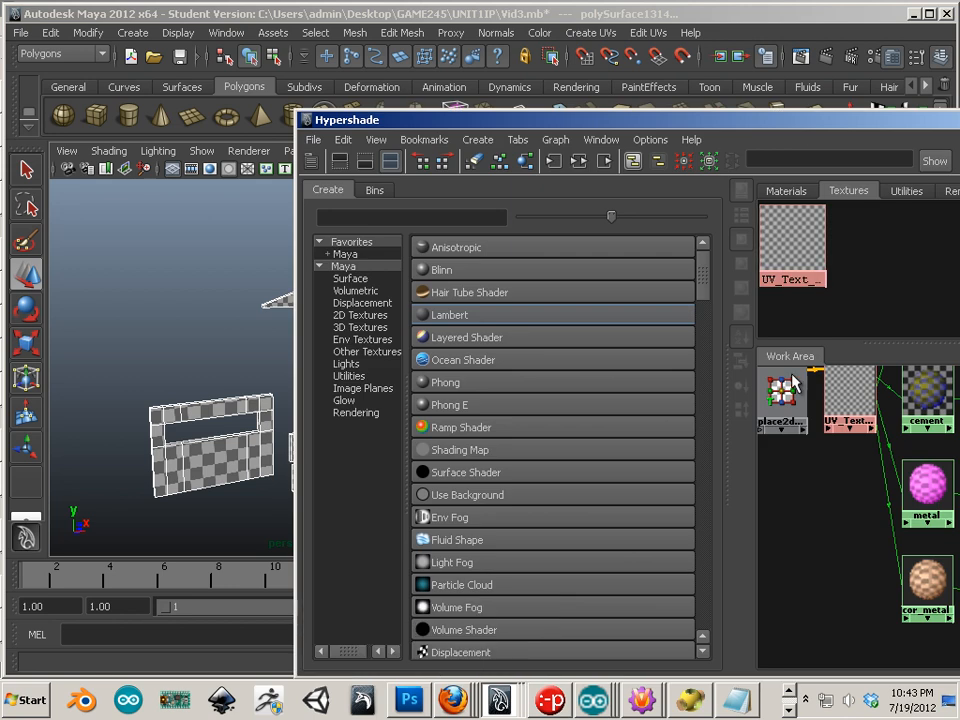
Step: Assign the brick1 material to the selected wall and frame pieces
{"action": "left_click", "coordinate": [789, 190]}
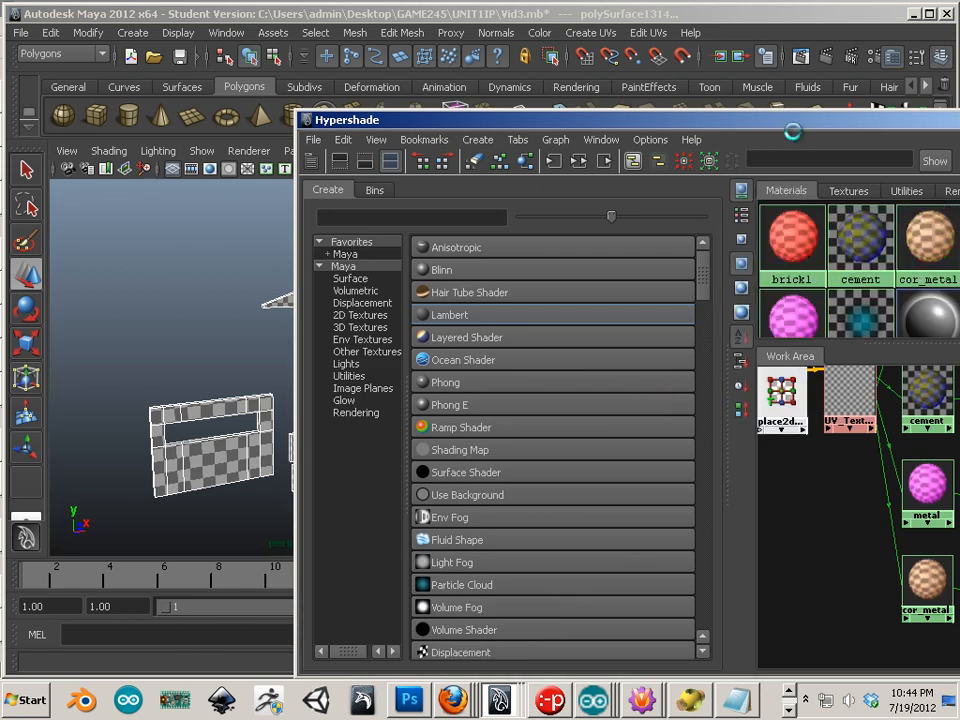
{"action": "right_click_drag", "start_coordinate": [788, 241], "coordinate": [748, 196]}
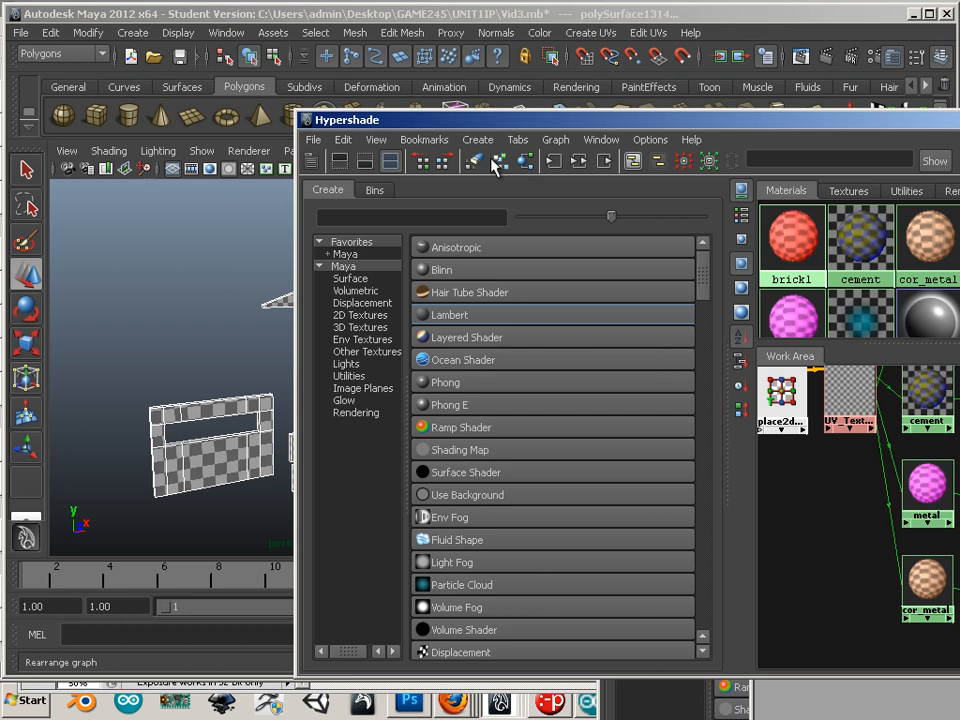
{"action": "left_click_drag", "start_coordinate": [487, 128], "coordinate": [685, 261]}
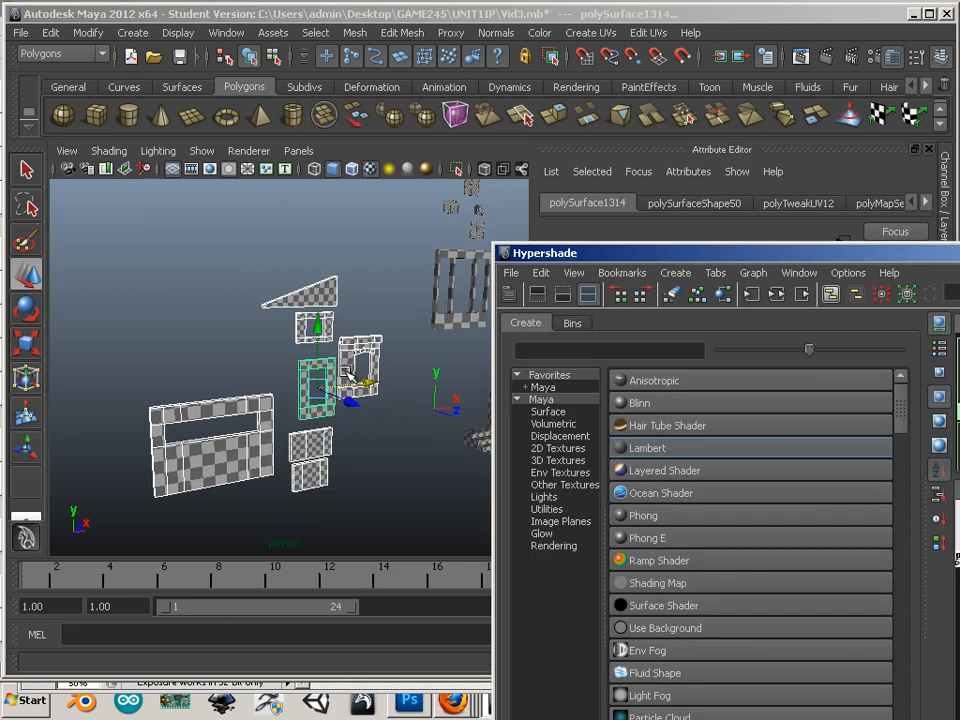
{"action": "left_click_drag", "start_coordinate": [347, 375], "coordinate": [325, 372], "text": "alt"}
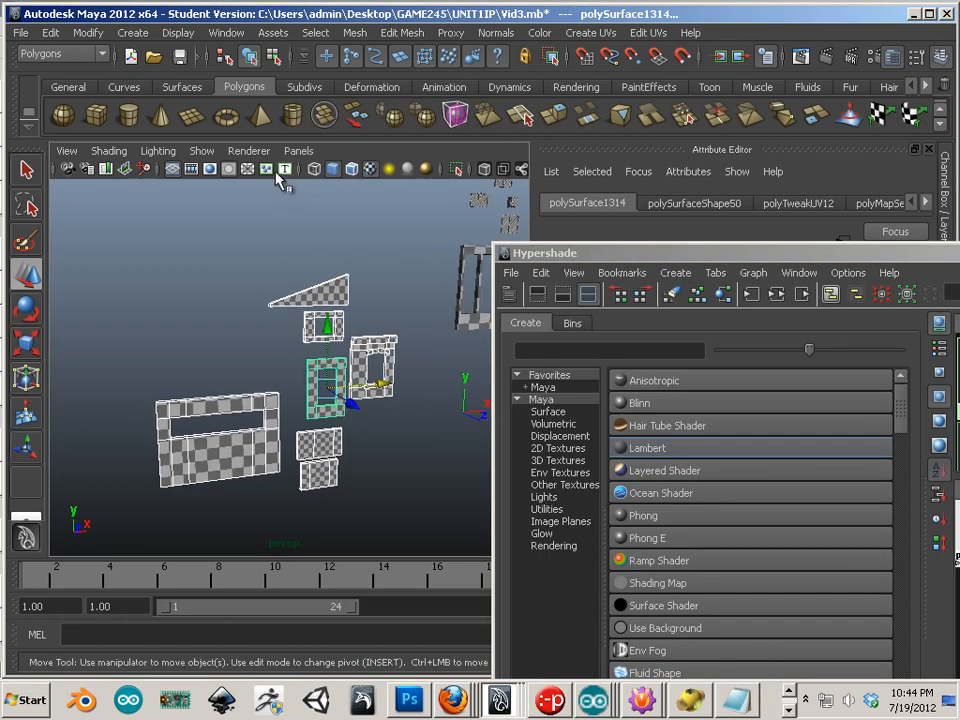
Step: Preview the pieces in High Quality Rendering, then return the viewport to Default Quality Rendering
{"action": "left_click", "coordinate": [250, 150]}
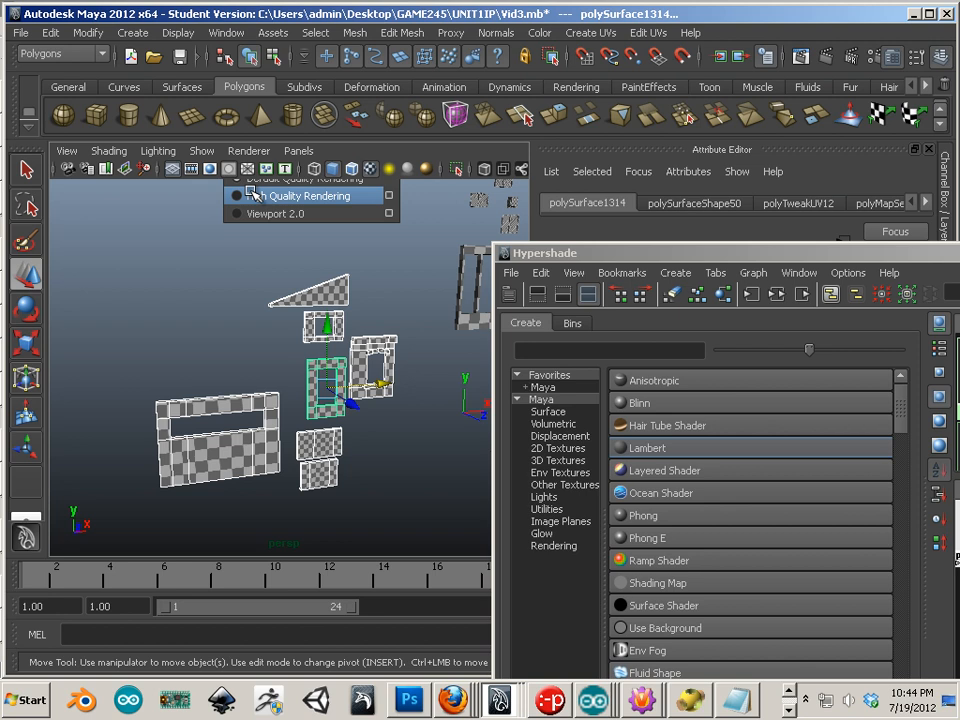
{"action": "middle_click_drag", "start_coordinate": [350, 319], "coordinate": [294, 323], "text": "alt"}
{"action": "left_click", "coordinate": [250, 151]}
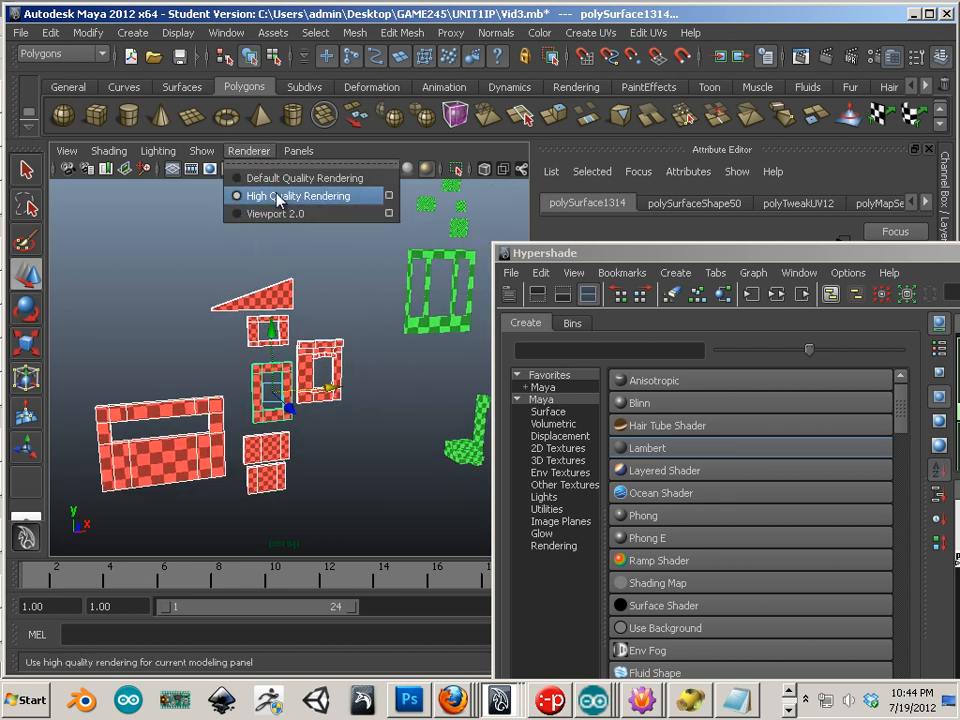
{"action": "left_click", "coordinate": [278, 180]}
{"action": "left_click", "coordinate": [248, 151]}
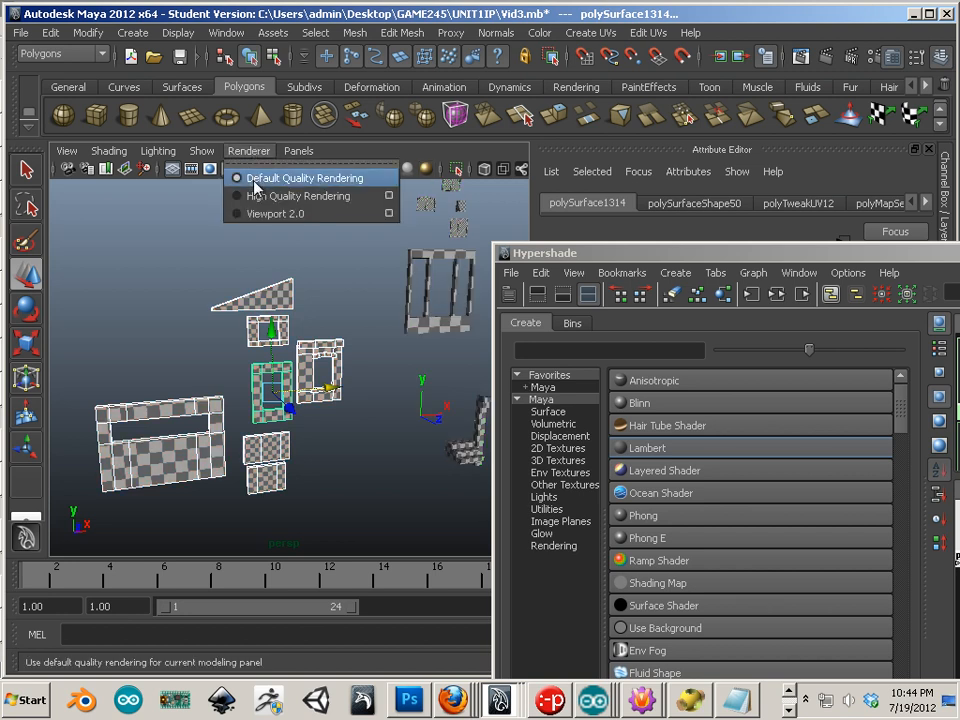
{"action": "left_click", "coordinate": [256, 196]}
{"action": "left_click", "coordinate": [249, 151]}
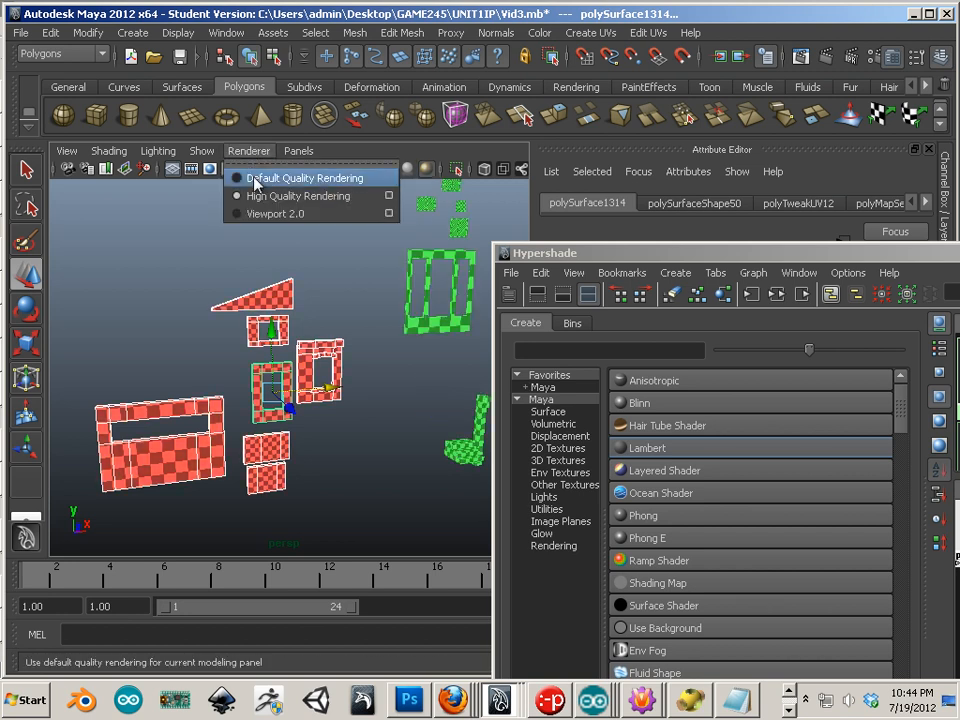
{"action": "left_click", "coordinate": [256, 180]}
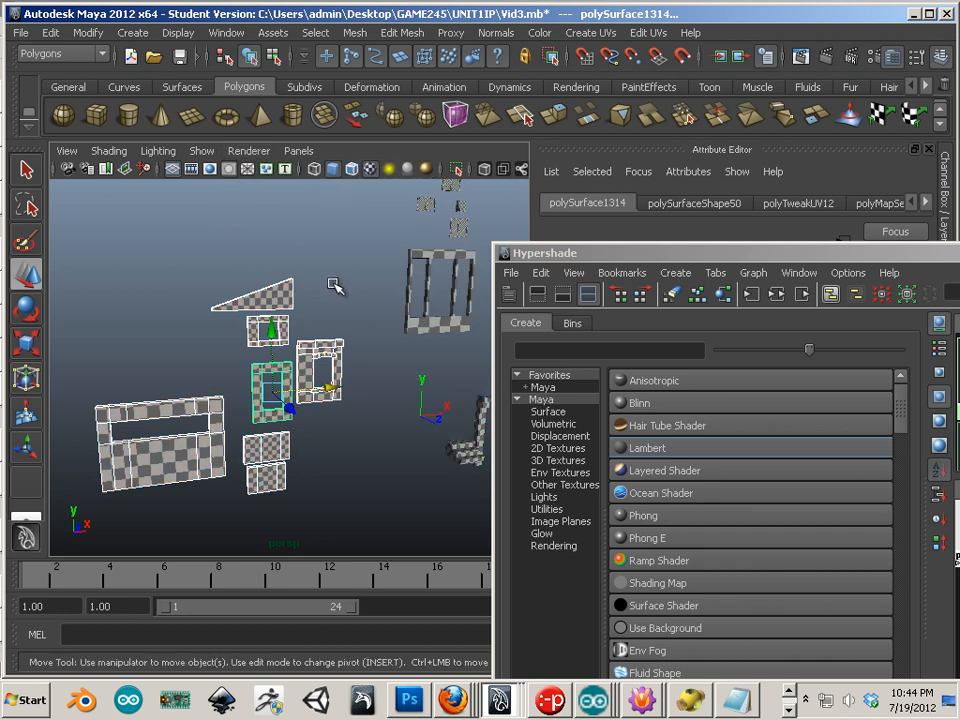
{"action": "left_click_drag", "start_coordinate": [332, 283], "coordinate": [320, 383], "text": "alt"}
Step: Assign the metal material to the window-frame object
{"action": "right_click_drag", "start_coordinate": [320, 383], "coordinate": [263, 304], "text": "alt"}
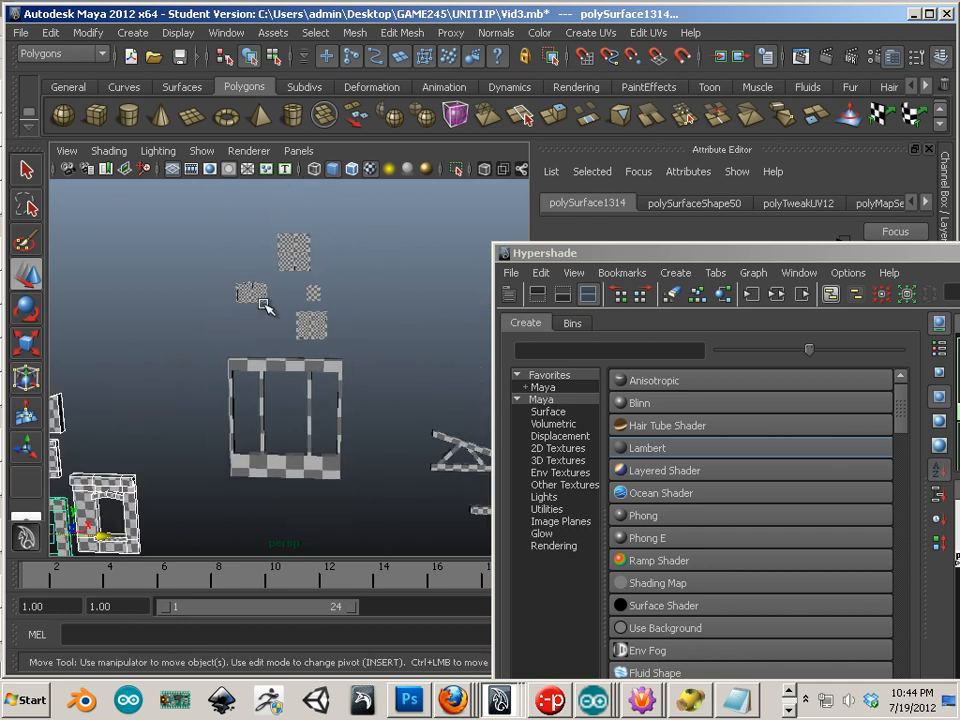
{"action": "left_click", "coordinate": [334, 426]}
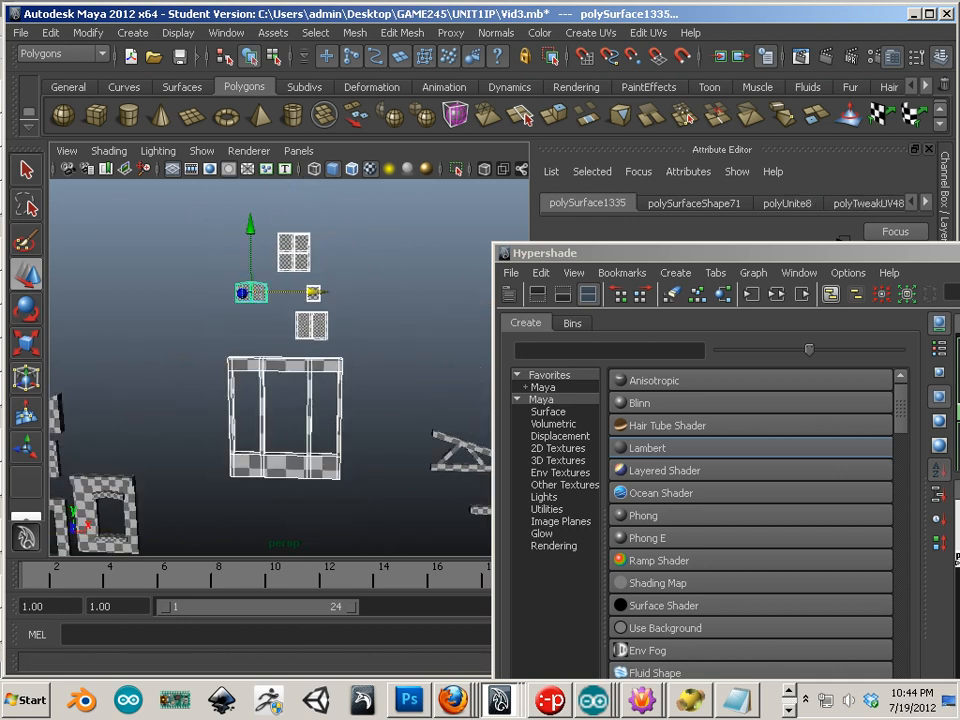
{"action": "left_click_drag", "start_coordinate": [957, 253], "coordinate": [669, 237]}
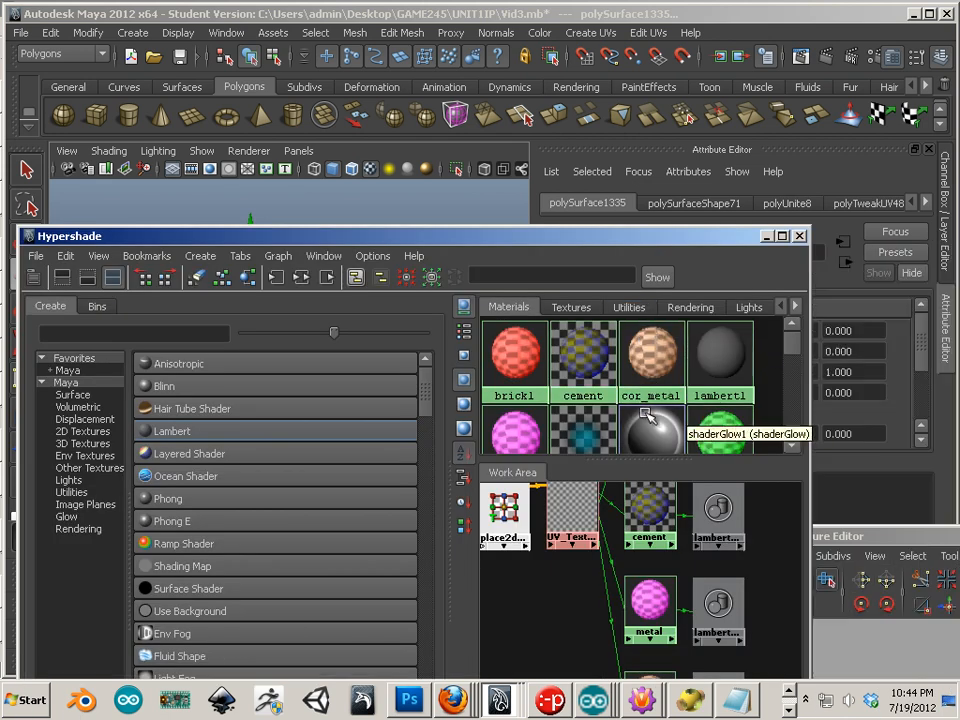
{"action": "scroll", "coordinate": [538, 415], "scroll_direction": "down", "scroll_amount": 2}
{"action": "right_click_drag", "start_coordinate": [538, 413], "coordinate": [505, 361]}
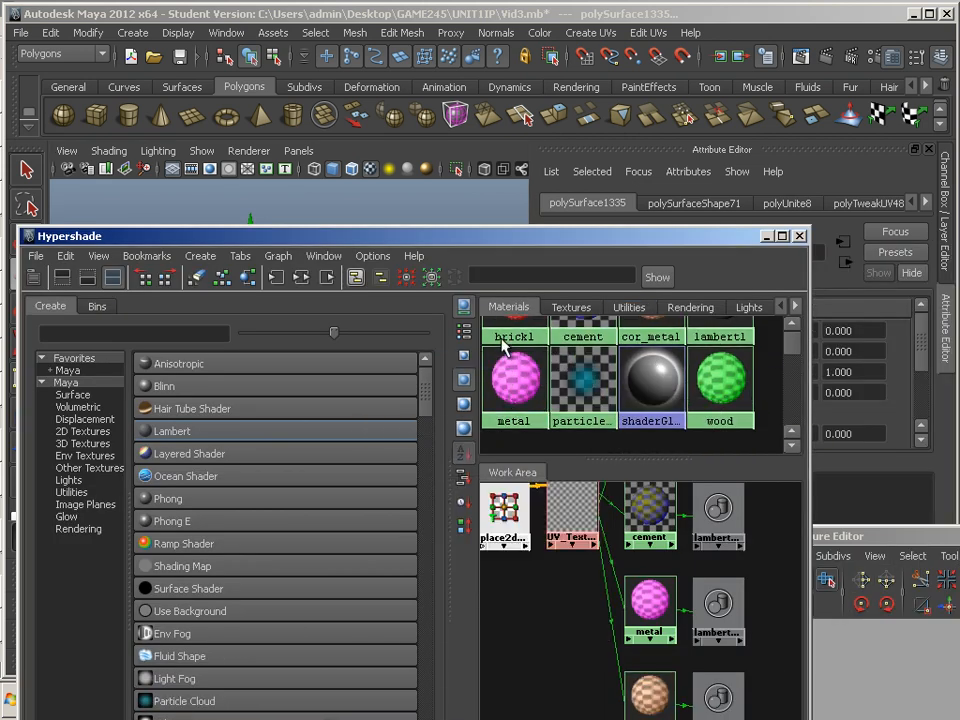
{"action": "left_click_drag", "start_coordinate": [445, 239], "coordinate": [610, 422]}
Step: Give the flat roof panel the cor_metal material
{"action": "middle_click_drag", "start_coordinate": [392, 289], "coordinate": [310, 265], "text": "alt"}
{"action": "right_click_drag", "start_coordinate": [340, 284], "coordinate": [300, 282], "text": "alt"}
{"action": "middle_click_drag", "start_coordinate": [367, 308], "coordinate": [346, 287], "text": "alt"}
{"action": "left_click", "coordinate": [372, 310]}
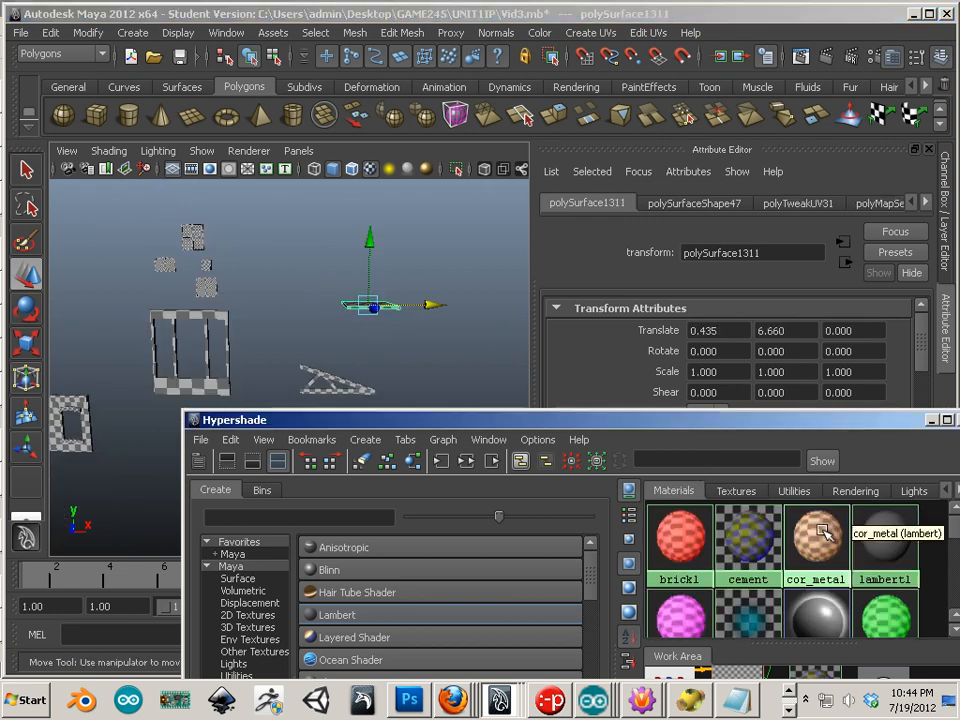
{"action": "mouse_move", "coordinate": [736, 477]}
{"action": "right_mouse_down"}
{"action": "mouse_move", "coordinate": [779, 448]}
{"action": "mouse_move", "coordinate": [745, 450]}
{"action": "right_mouse_up"}
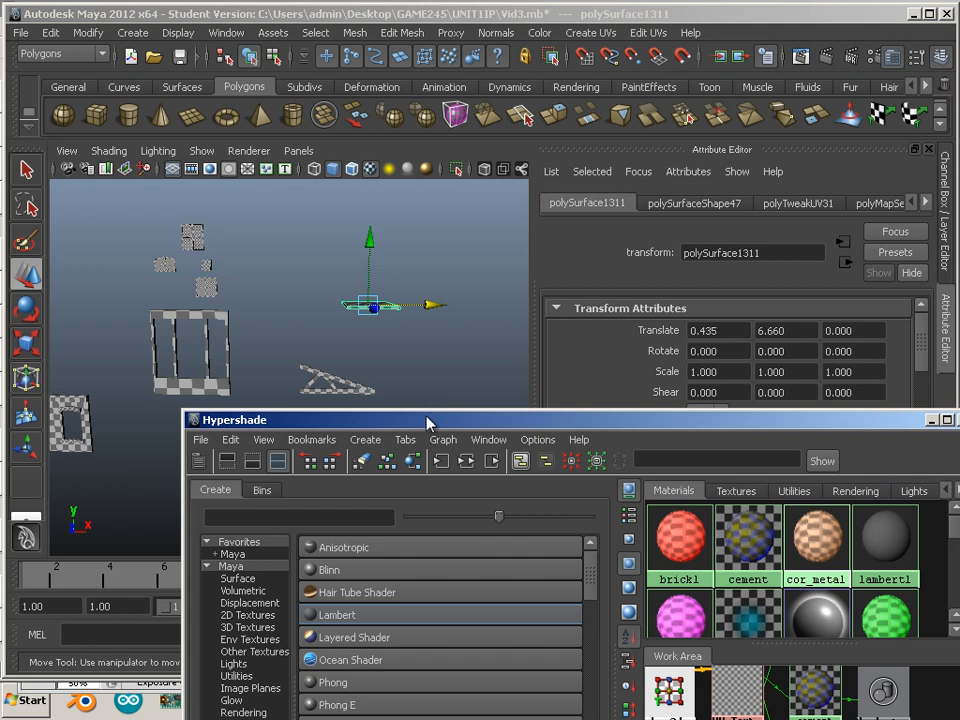
{"action": "left_click_drag", "start_coordinate": [427, 424], "coordinate": [730, 256]}
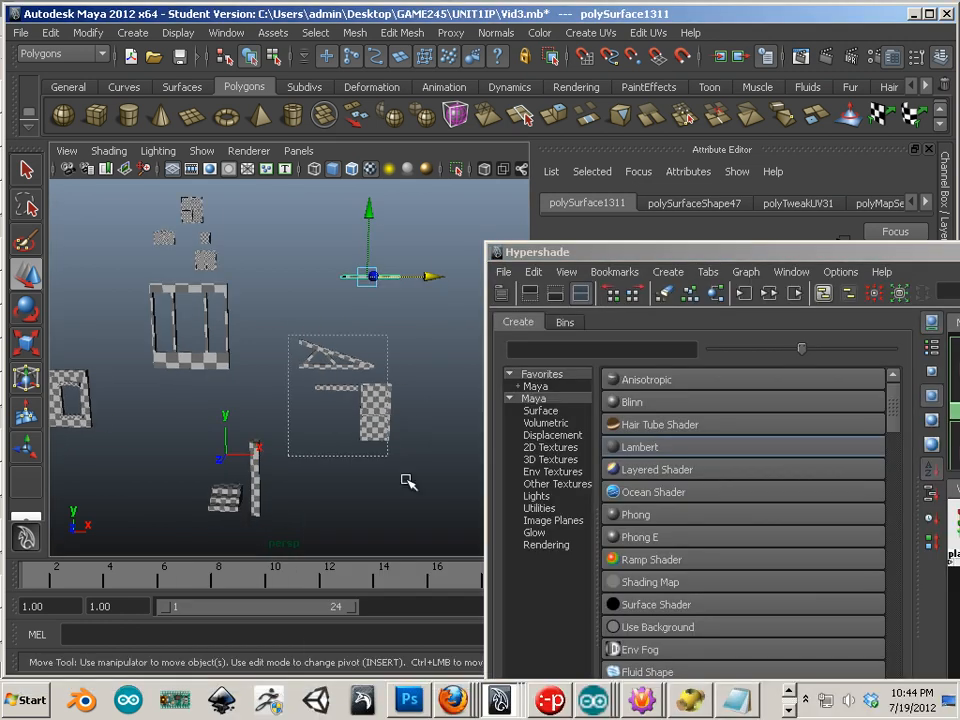
Step: Assign the wood material to the truss, small beam and checkered box
{"action": "left_click_drag", "start_coordinate": [288, 335], "coordinate": [403, 476]}
{"action": "left_click_drag", "start_coordinate": [716, 267], "coordinate": [394, 271]}
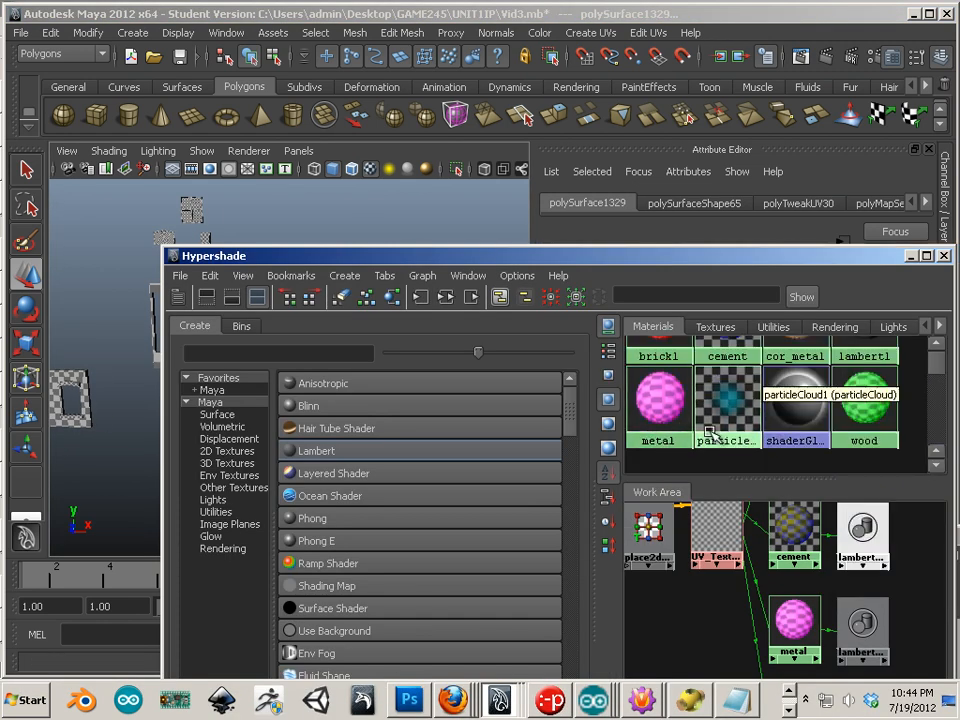
{"action": "scroll", "coordinate": [748, 440], "scroll_direction": "up", "scroll_amount": 1}
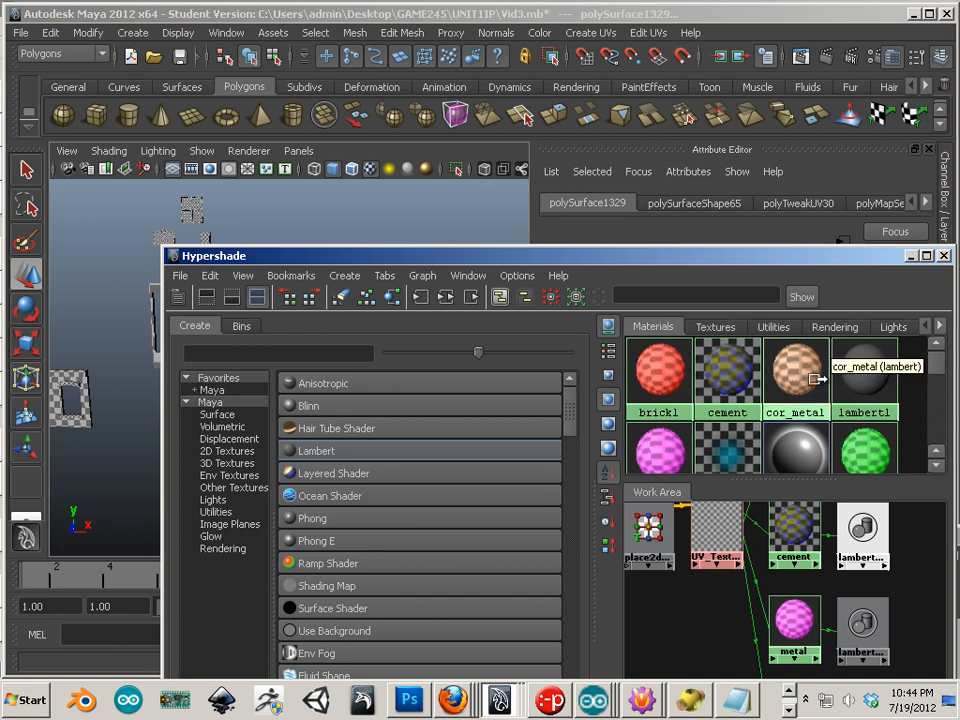
{"action": "scroll", "coordinate": [769, 398], "scroll_direction": "down", "scroll_amount": 1}
{"action": "mouse_move", "coordinate": [868, 418]}
{"action": "right_mouse_down"}
{"action": "mouse_move", "coordinate": [866, 386]}
{"action": "mouse_move", "coordinate": [768, 358]}
{"action": "right_mouse_up"}
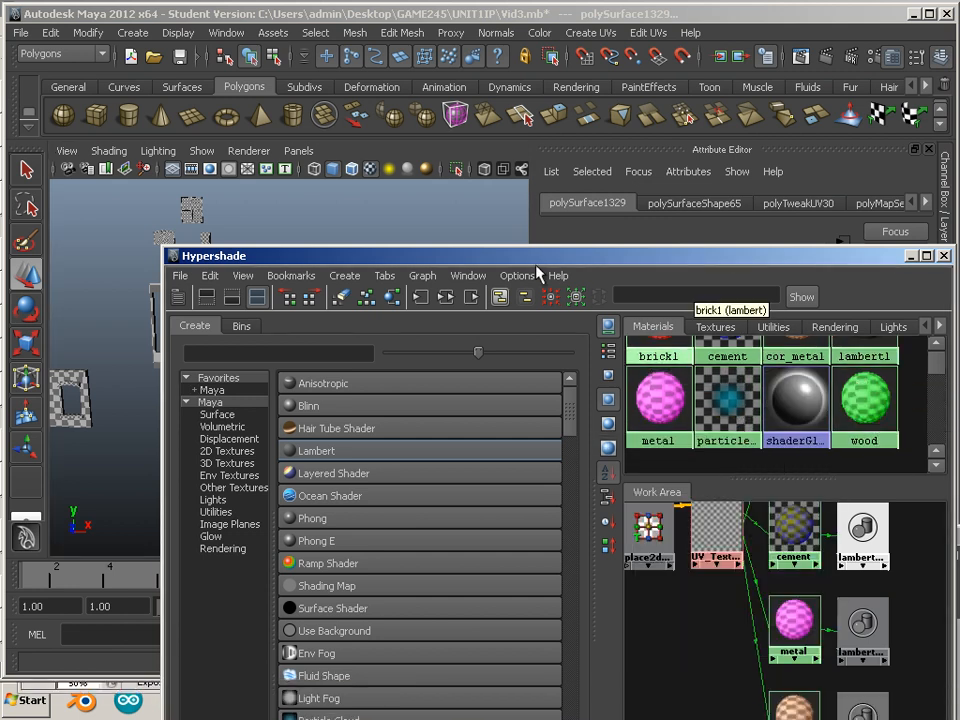
{"action": "left_click_drag", "start_coordinate": [533, 257], "coordinate": [639, 161]}
{"action": "middle_click_drag", "start_coordinate": [181, 473], "coordinate": [114, 457], "text": "alt"}
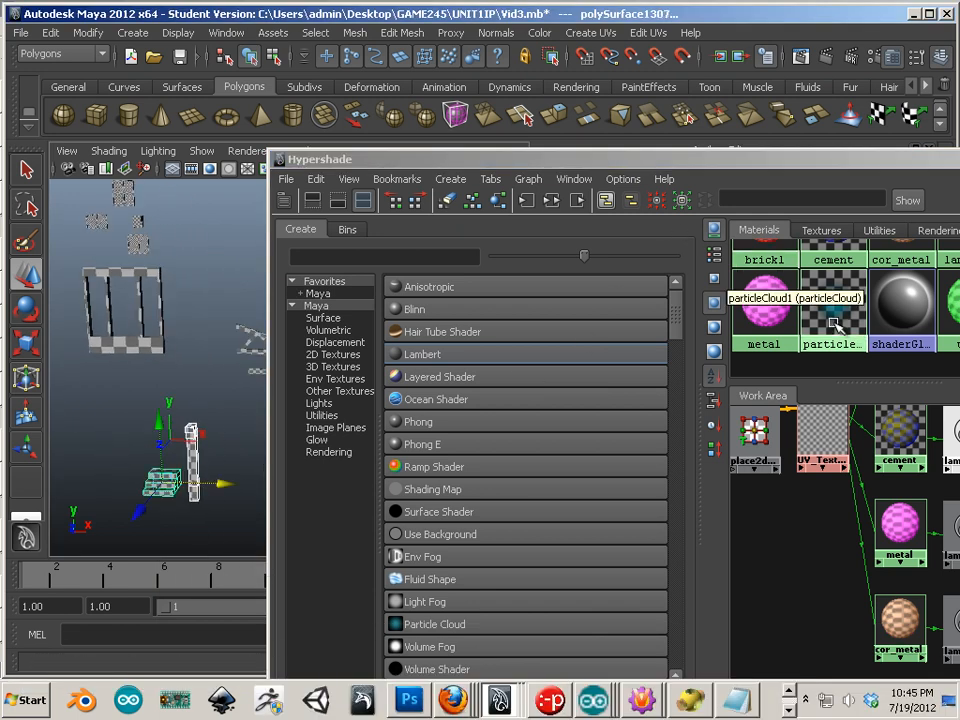
Step: Apply the cement material to the steps and post, with Hypershade moved aside
{"action": "scroll", "coordinate": [806, 322], "scroll_direction": "up", "scroll_amount": 2}
{"action": "right_click_drag", "start_coordinate": [833, 268], "coordinate": [833, 266]}
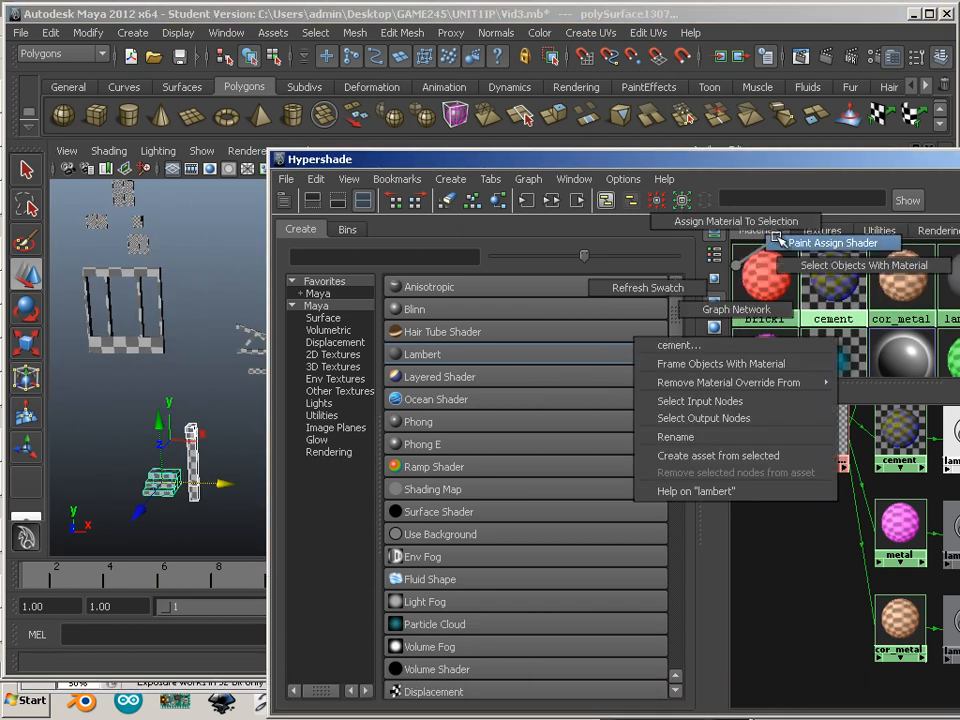
{"action": "right_click_drag", "start_coordinate": [778, 239], "coordinate": [745, 222]}
{"action": "left_click_drag", "start_coordinate": [649, 163], "coordinate": [959, 334]}
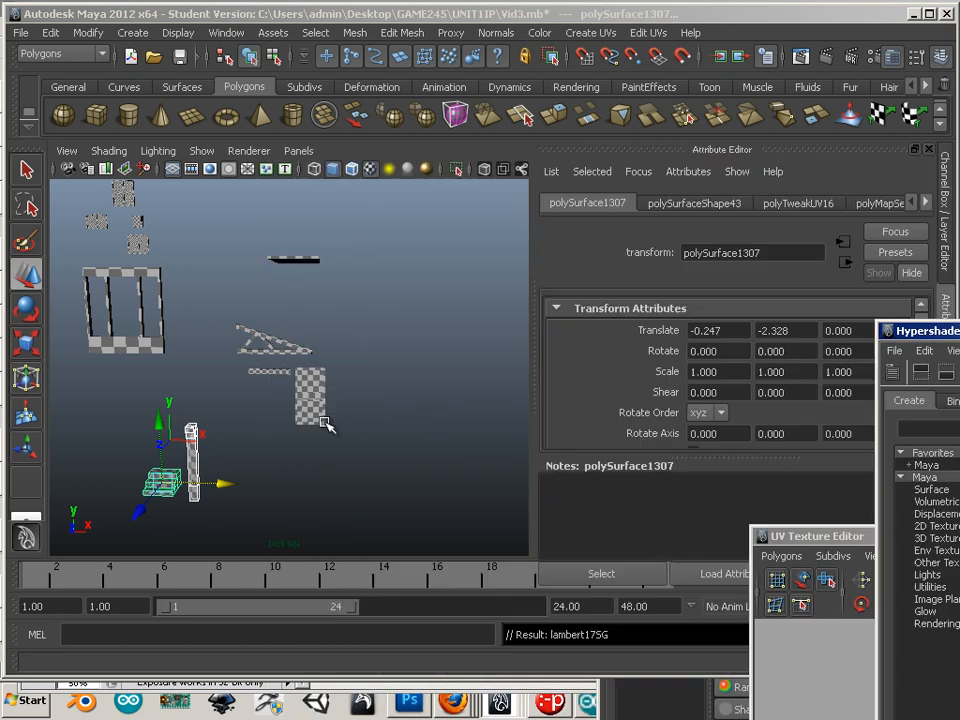
{"action": "middle_click_drag", "start_coordinate": [348, 435], "coordinate": [413, 435], "text": "alt"}
{"action": "right_click_drag", "start_coordinate": [413, 435], "coordinate": [261, 364], "text": "alt"}
{"action": "middle_click_drag", "start_coordinate": [261, 364], "coordinate": [353, 343], "text": "alt"}
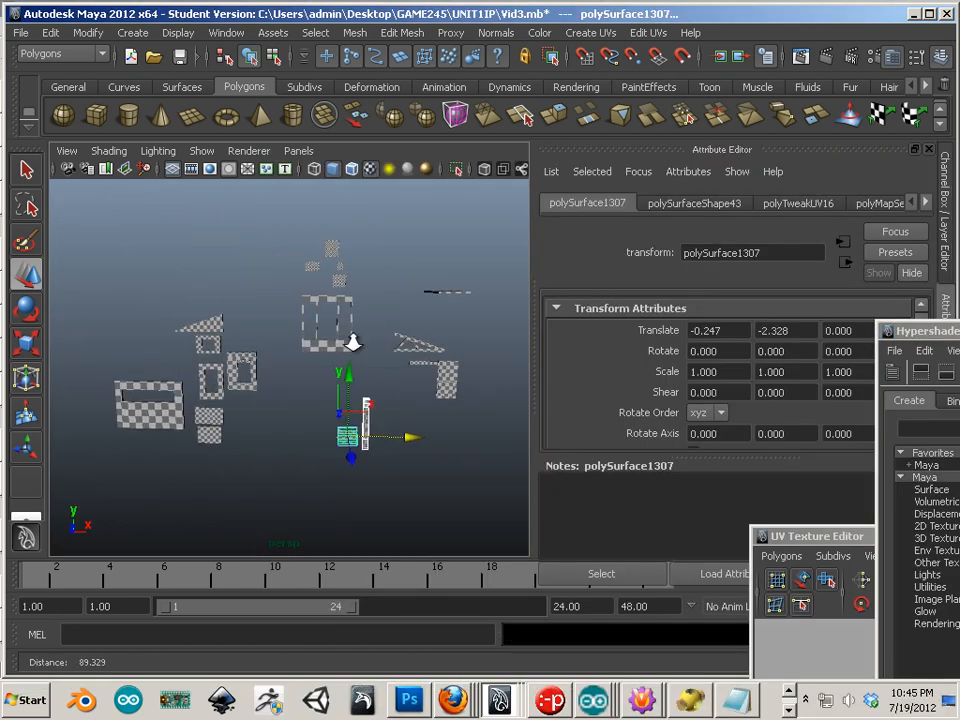
{"action": "right_click_drag", "start_coordinate": [353, 343], "coordinate": [395, 343], "text": "alt"}
Step: Switch the viewport to High Quality Rendering to show the checker textures
{"action": "left_click", "coordinate": [247, 150]}
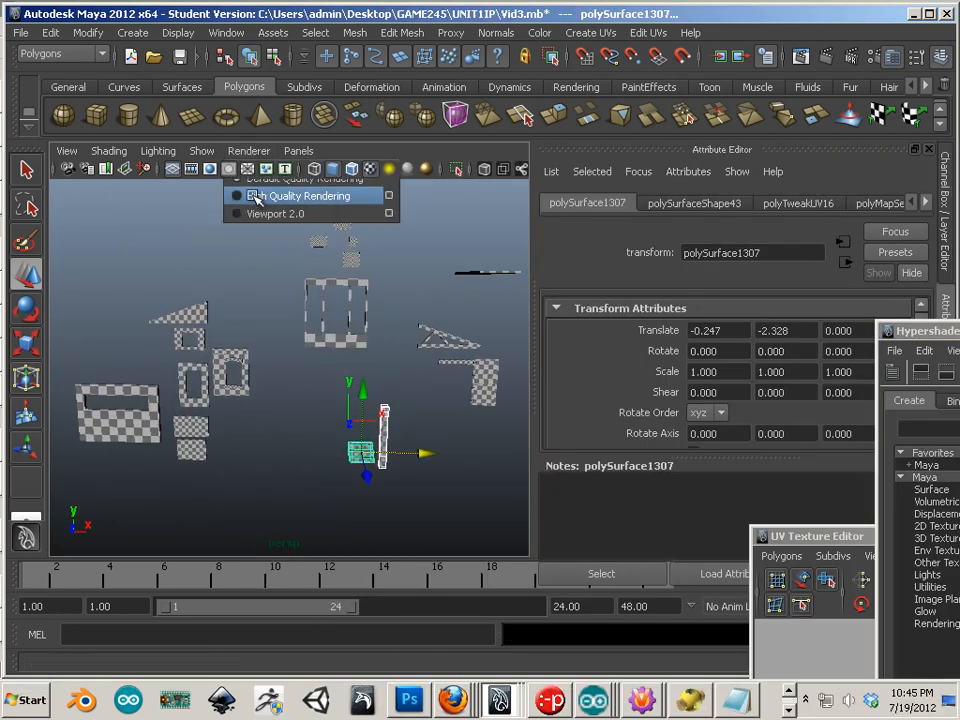
{"action": "left_click", "coordinate": [255, 195]}
{"action": "left_click", "coordinate": [297, 470]}
{"action": "left_click_drag", "start_coordinate": [406, 557], "coordinate": [365, 526], "text": "alt"}
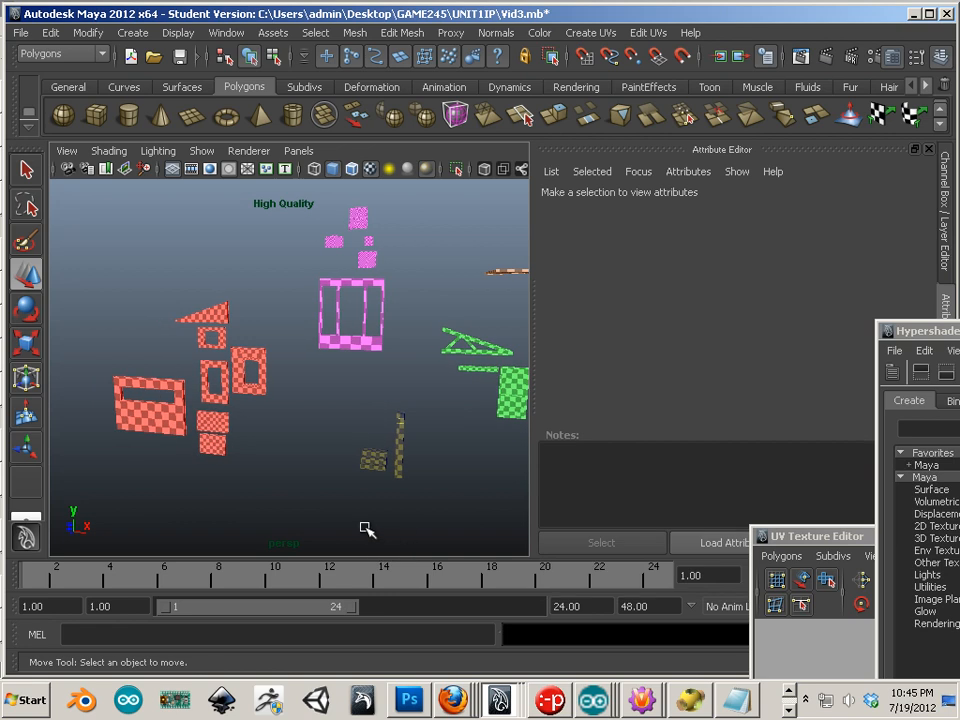
{"action": "middle_click_drag", "start_coordinate": [365, 526], "coordinate": [227, 492], "text": "alt"}
{"action": "right_click_drag", "start_coordinate": [227, 492], "coordinate": [328, 534], "text": "alt"}
{"action": "left_click_drag", "start_coordinate": [330, 537], "coordinate": [255, 480], "text": "alt"}
{"action": "right_click_drag", "start_coordinate": [255, 480], "coordinate": [176, 484], "text": "alt"}
{"action": "middle_click_drag", "start_coordinate": [176, 484], "coordinate": [199, 416], "text": "alt"}
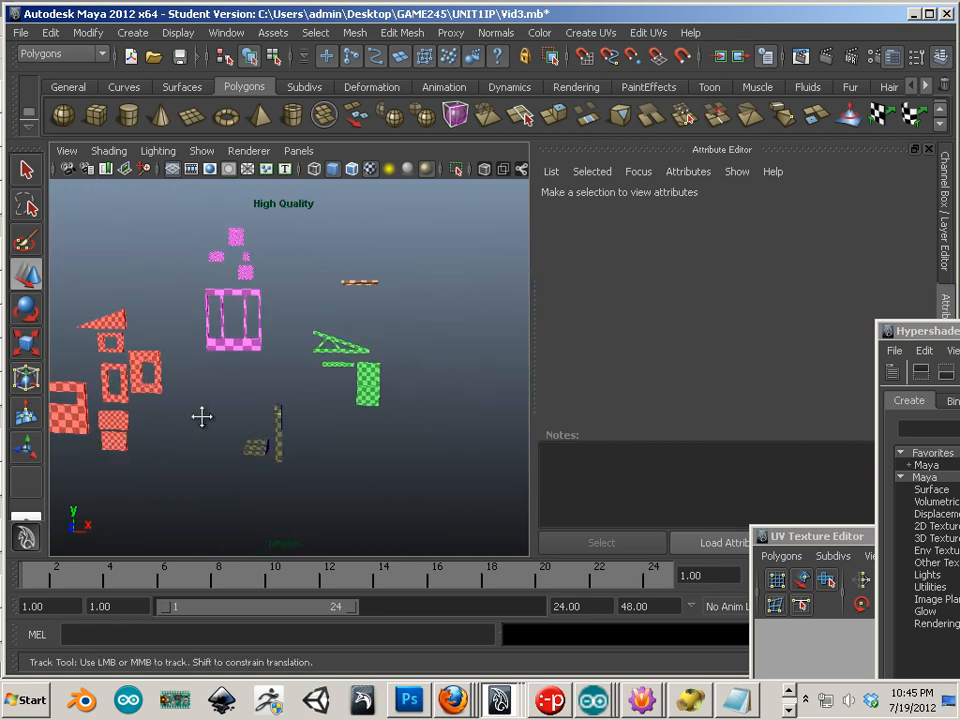
{"action": "left_click_drag", "start_coordinate": [199, 416], "coordinate": [263, 394], "text": "alt"}
Step: Move the red brick window pieces to Translate X -12.060, then select the large wall
{"action": "left_click_drag", "start_coordinate": [190, 423], "coordinate": [196, 440]}
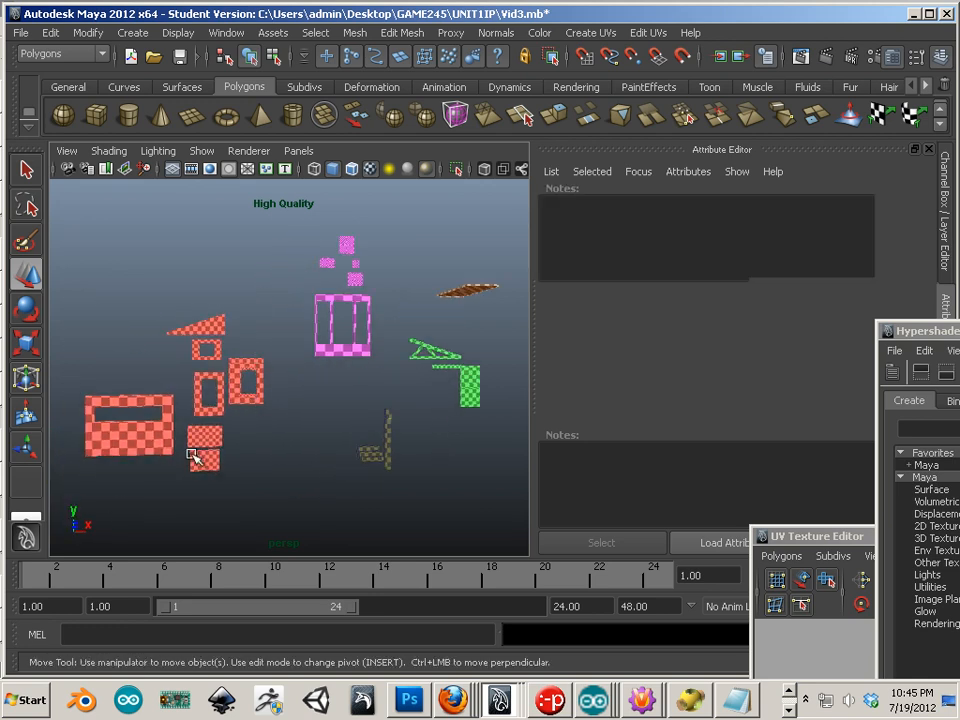
{"action": "left_click_drag", "start_coordinate": [262, 396], "coordinate": [283, 406]}
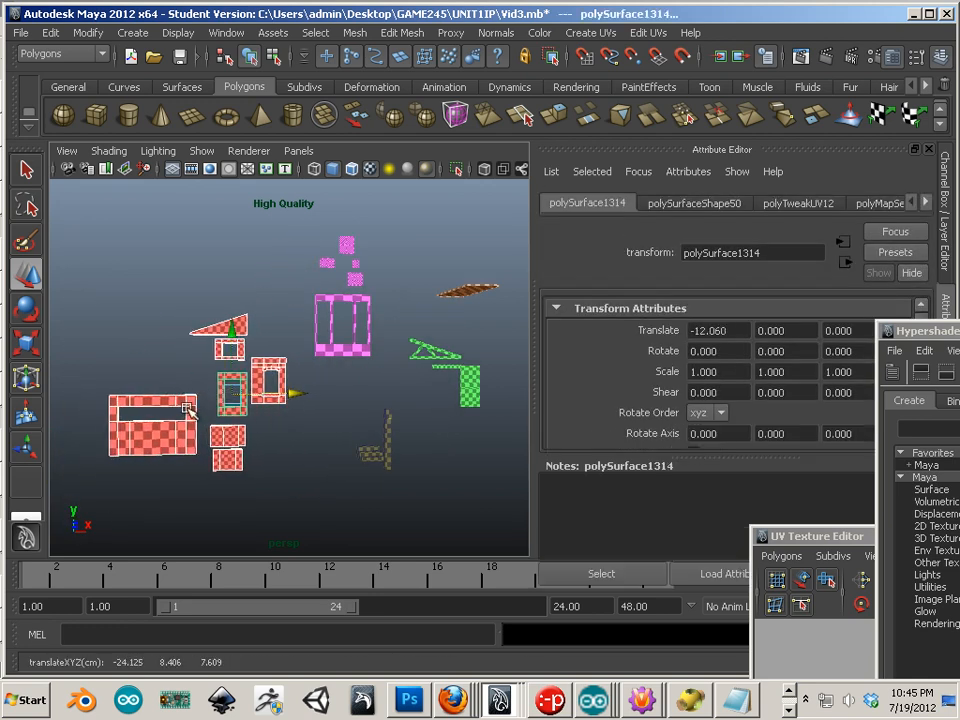
{"action": "middle_click_drag", "start_coordinate": [190, 408], "coordinate": [250, 347], "text": "alt"}
{"action": "right_click_drag", "start_coordinate": [253, 350], "coordinate": [330, 338], "text": "alt"}
{"action": "middle_click_drag", "start_coordinate": [272, 320], "coordinate": [273, 454], "text": "alt"}
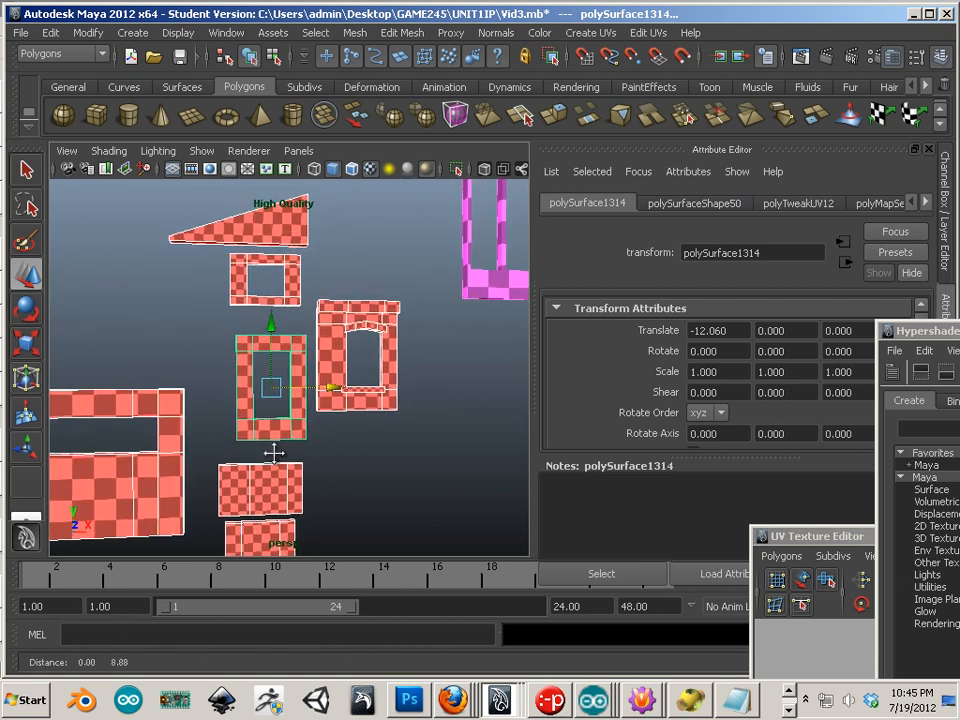
{"action": "middle_click_drag", "start_coordinate": [183, 509], "coordinate": [214, 501], "text": "alt"}
{"action": "right_click_drag", "start_coordinate": [214, 501], "coordinate": [28, 454], "text": "alt"}
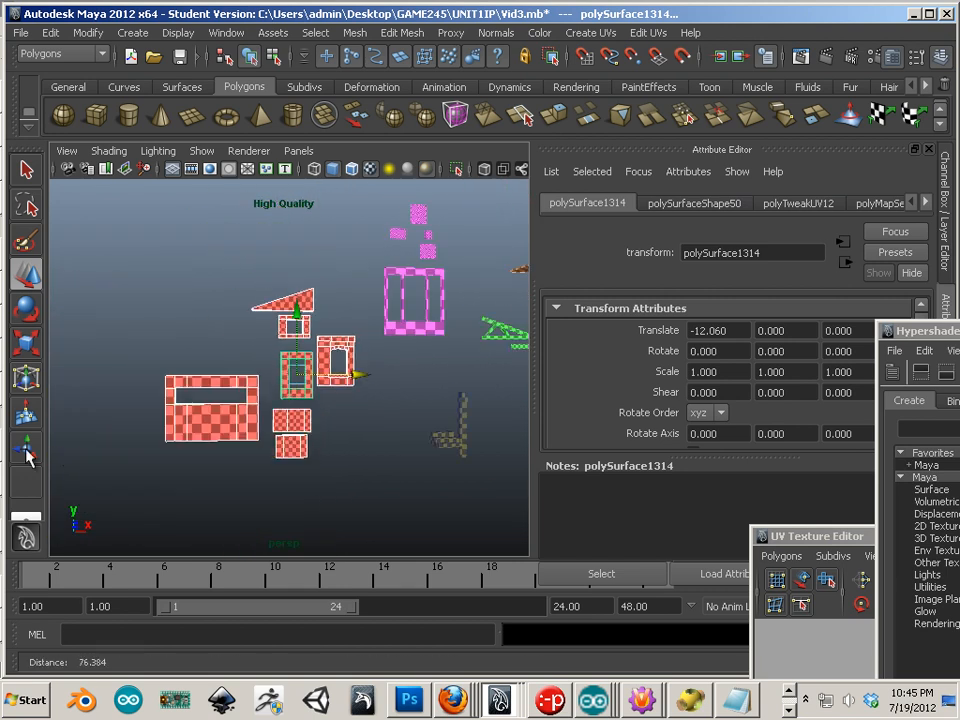
{"action": "left_click", "coordinate": [199, 428]}
Step: Assign the wood material to the large wall and move it right and up
{"action": "right_click", "coordinate": [199, 428]}
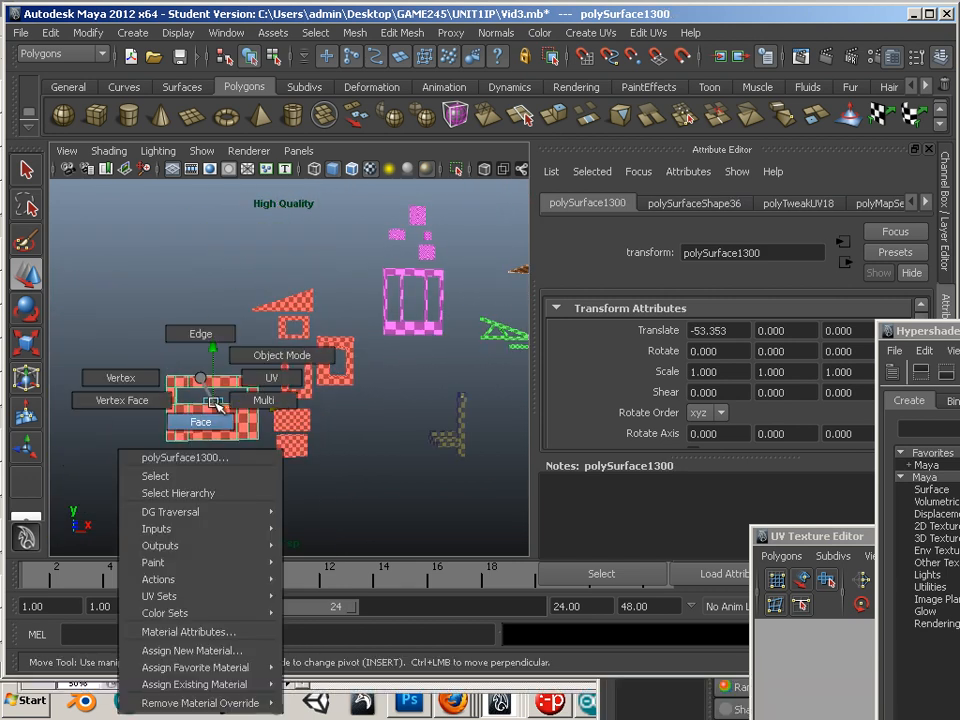
{"action": "mouse_move", "coordinate": [157, 684]}
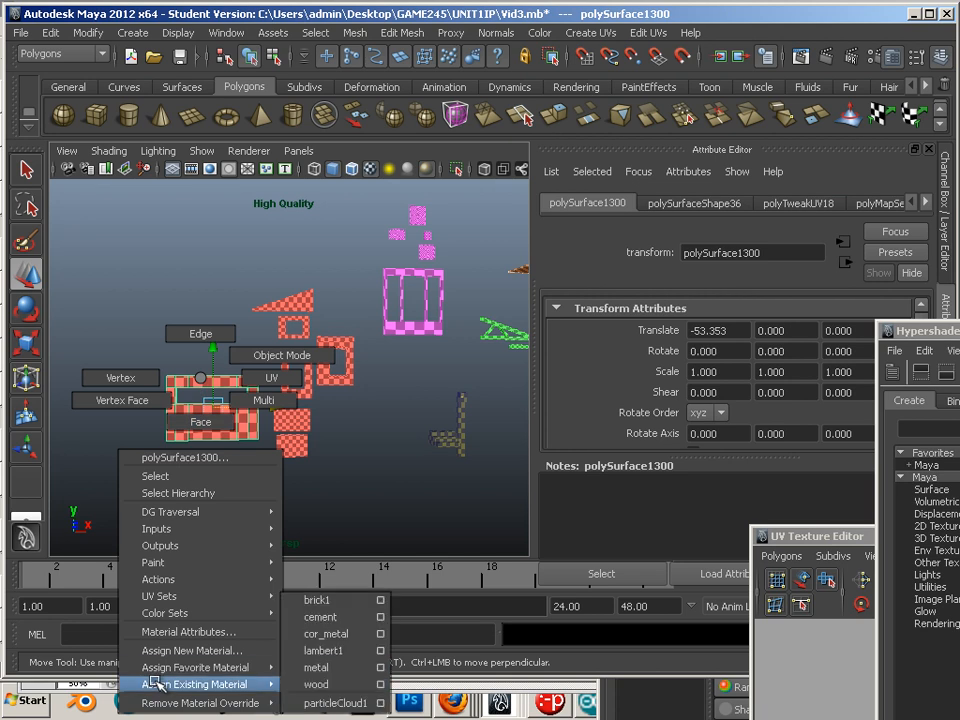
{"action": "left_click", "coordinate": [310, 669]}
{"action": "middle_click_drag", "start_coordinate": [263, 420], "coordinate": [530, 423]}
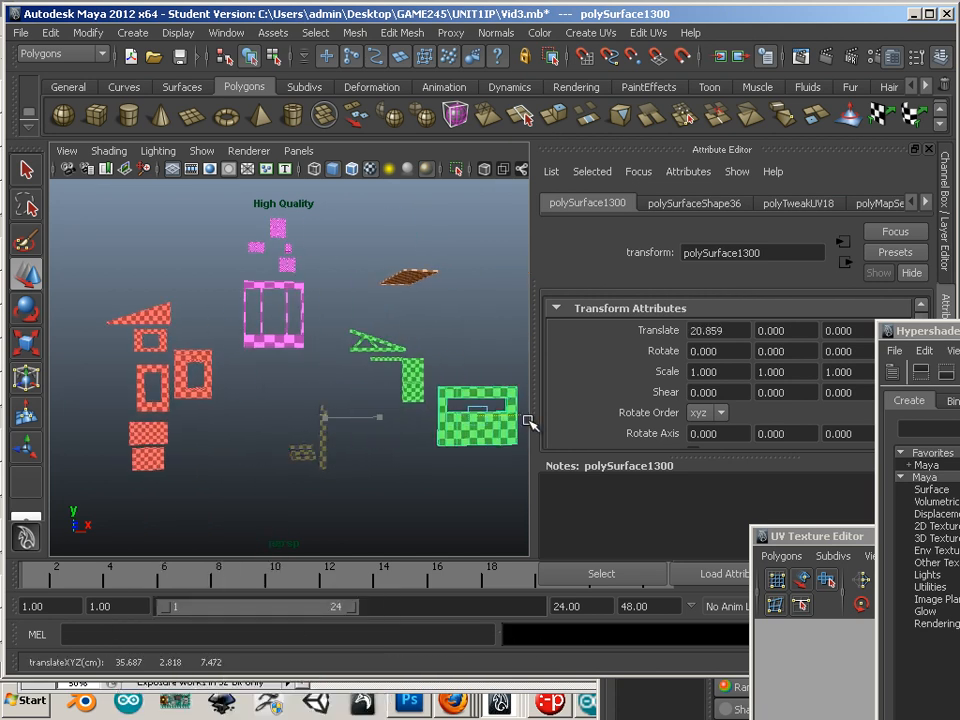
{"action": "middle_click_drag", "start_coordinate": [481, 369], "coordinate": [473, 314]}
Step: Select the red brick pieces, then the magenta metal pieces and large frame
{"action": "middle_click_drag", "start_coordinate": [117, 453], "coordinate": [197, 440], "text": "alt"}
{"action": "right_click_drag", "start_coordinate": [197, 440], "coordinate": [294, 430], "text": "alt"}
{"action": "left_click_drag", "start_coordinate": [251, 515], "coordinate": [251, 515]}
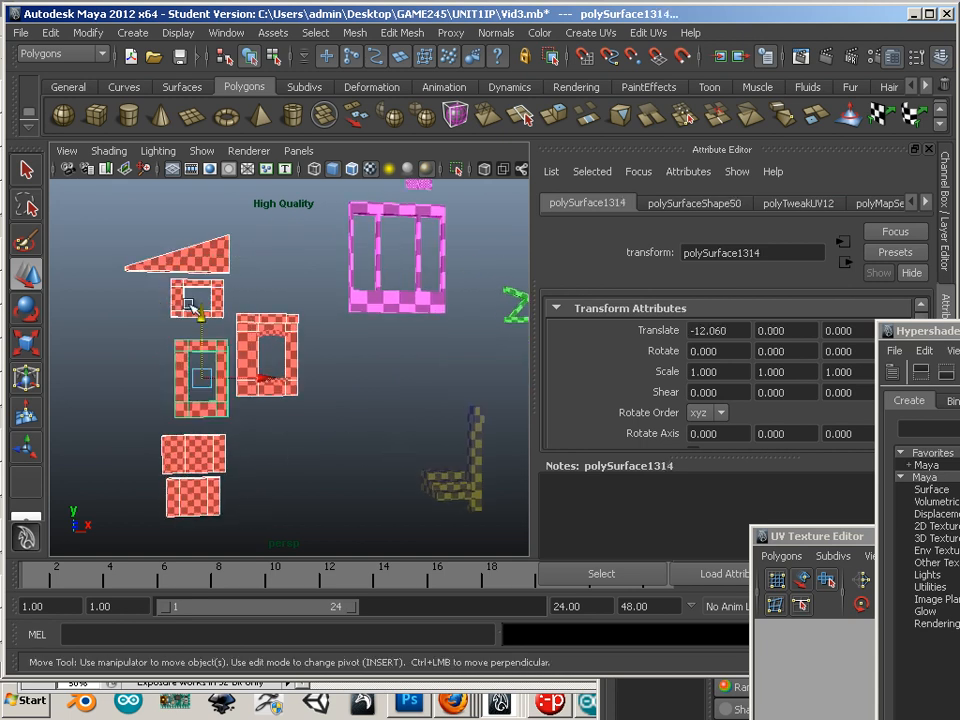
{"action": "left_click_drag", "start_coordinate": [255, 450], "coordinate": [297, 287], "text": "alt"}
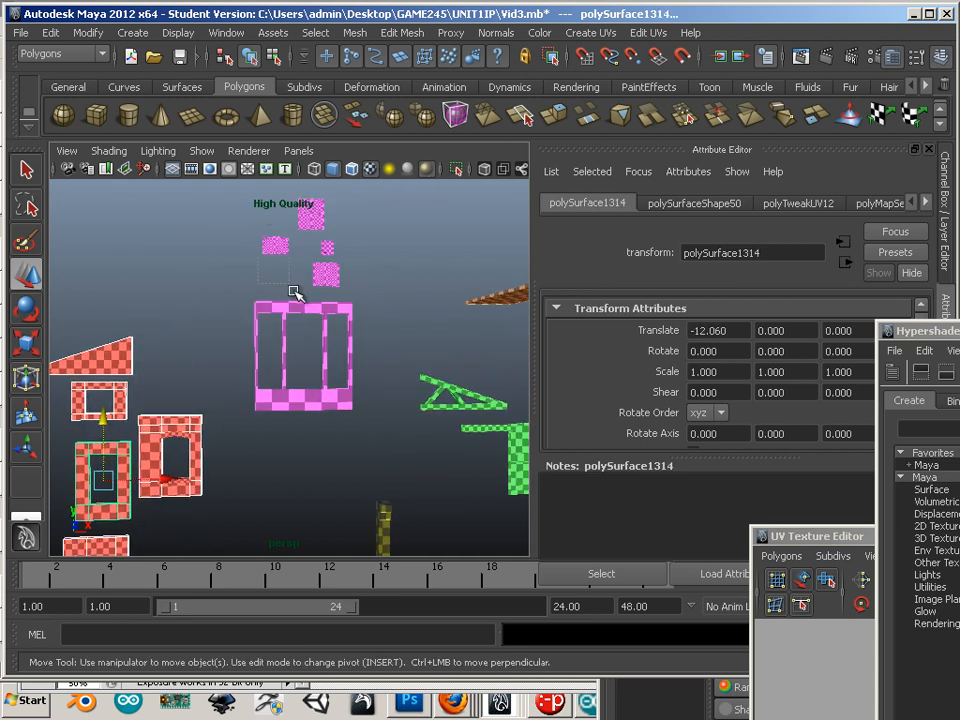
{"action": "left_click_drag", "start_coordinate": [360, 420], "coordinate": [360, 420]}
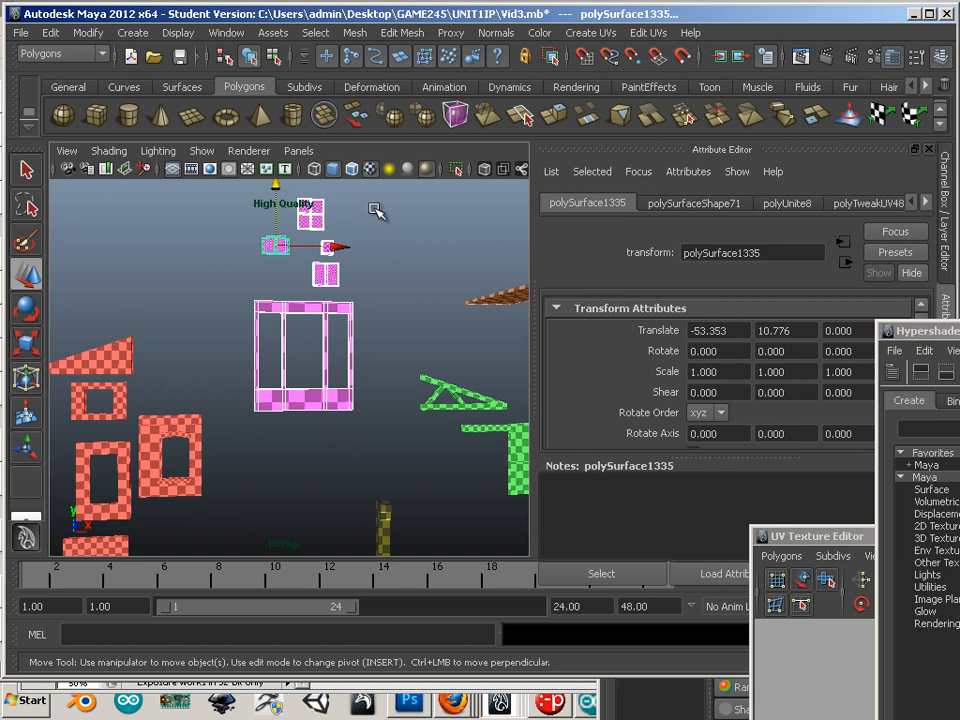
{"action": "left_click_drag", "start_coordinate": [288, 283], "coordinate": [288, 283]}
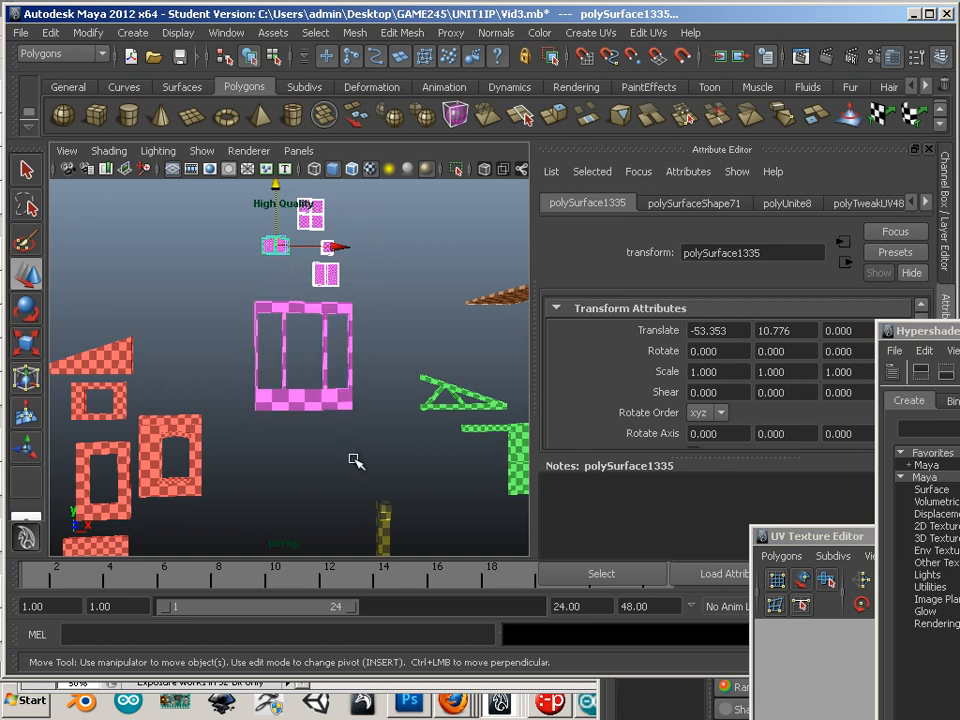
{"action": "left_click_drag", "start_coordinate": [355, 460], "coordinate": [355, 460]}
Step: Select the dark cement pieces and turn the view to face the pieces frontally
{"action": "middle_click_drag", "start_coordinate": [334, 509], "coordinate": [303, 417], "text": "alt"}
{"action": "left_click_drag", "start_coordinate": [328, 456], "coordinate": [386, 518]}
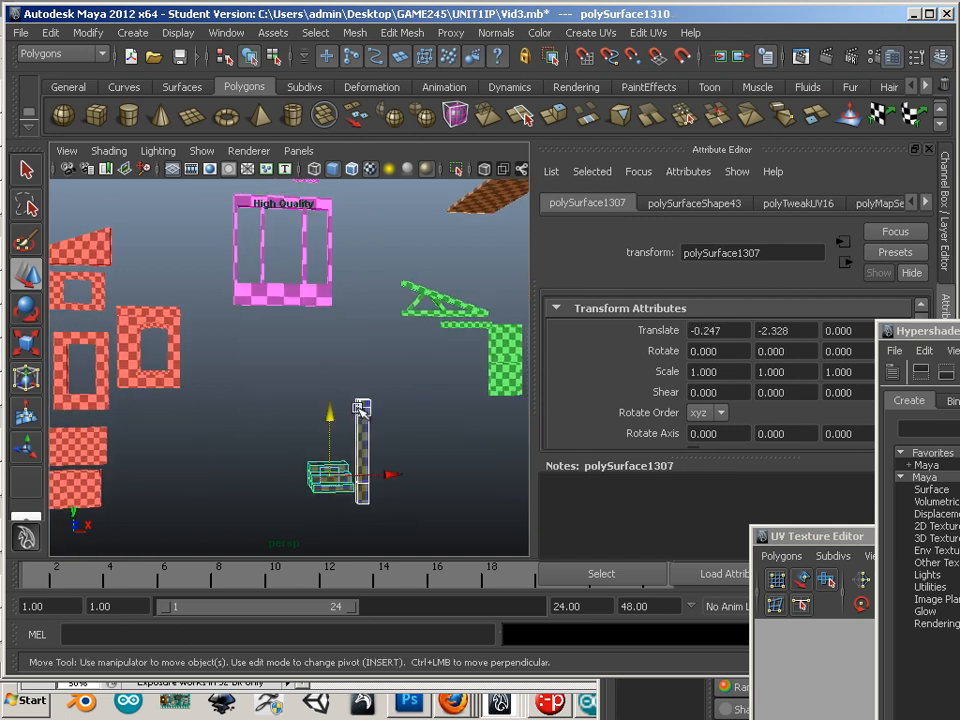
{"action": "middle_click_drag", "start_coordinate": [327, 395], "coordinate": [252, 508], "text": "alt"}
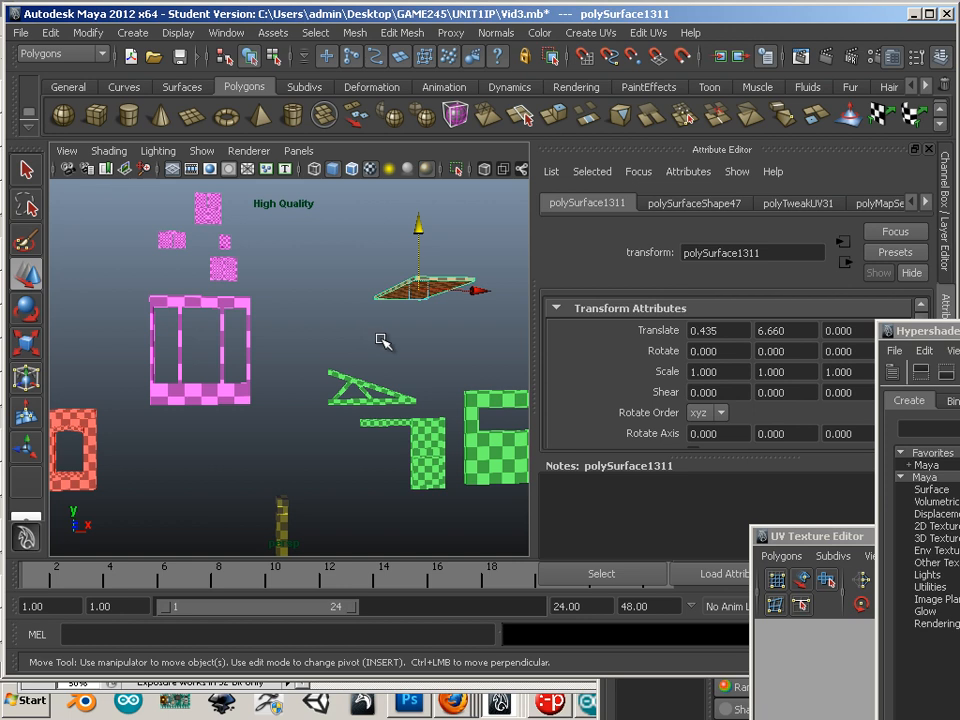
{"action": "middle_click_drag", "start_coordinate": [379, 337], "coordinate": [467, 282], "text": "alt"}
{"action": "middle_click_drag", "start_coordinate": [108, 412], "coordinate": [256, 322], "text": "alt"}
{"action": "left_click_drag", "start_coordinate": [274, 318], "coordinate": [300, 334], "text": "alt"}
{"action": "middle_click_drag", "start_coordinate": [300, 334], "coordinate": [150, 425], "text": "alt"}
{"action": "left_click_drag", "start_coordinate": [150, 425], "coordinate": [116, 413], "text": "alt"}
{"action": "middle_click_drag", "start_coordinate": [274, 424], "coordinate": [164, 469], "text": "alt"}
{"action": "scroll", "coordinate": [176, 433], "scroll_direction": "down", "scroll_amount": 3}
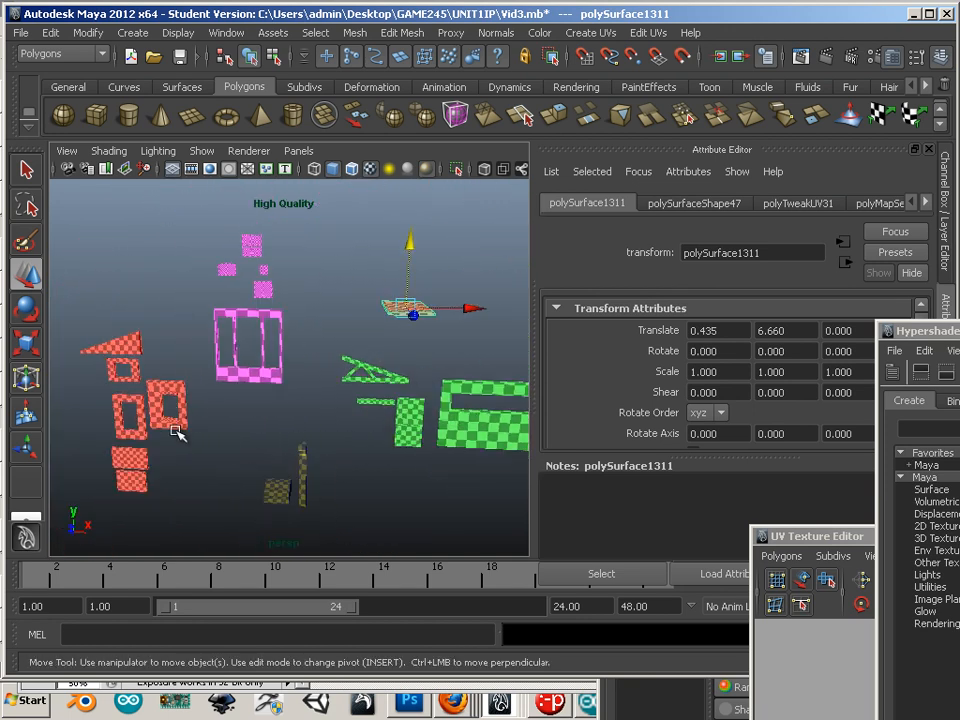